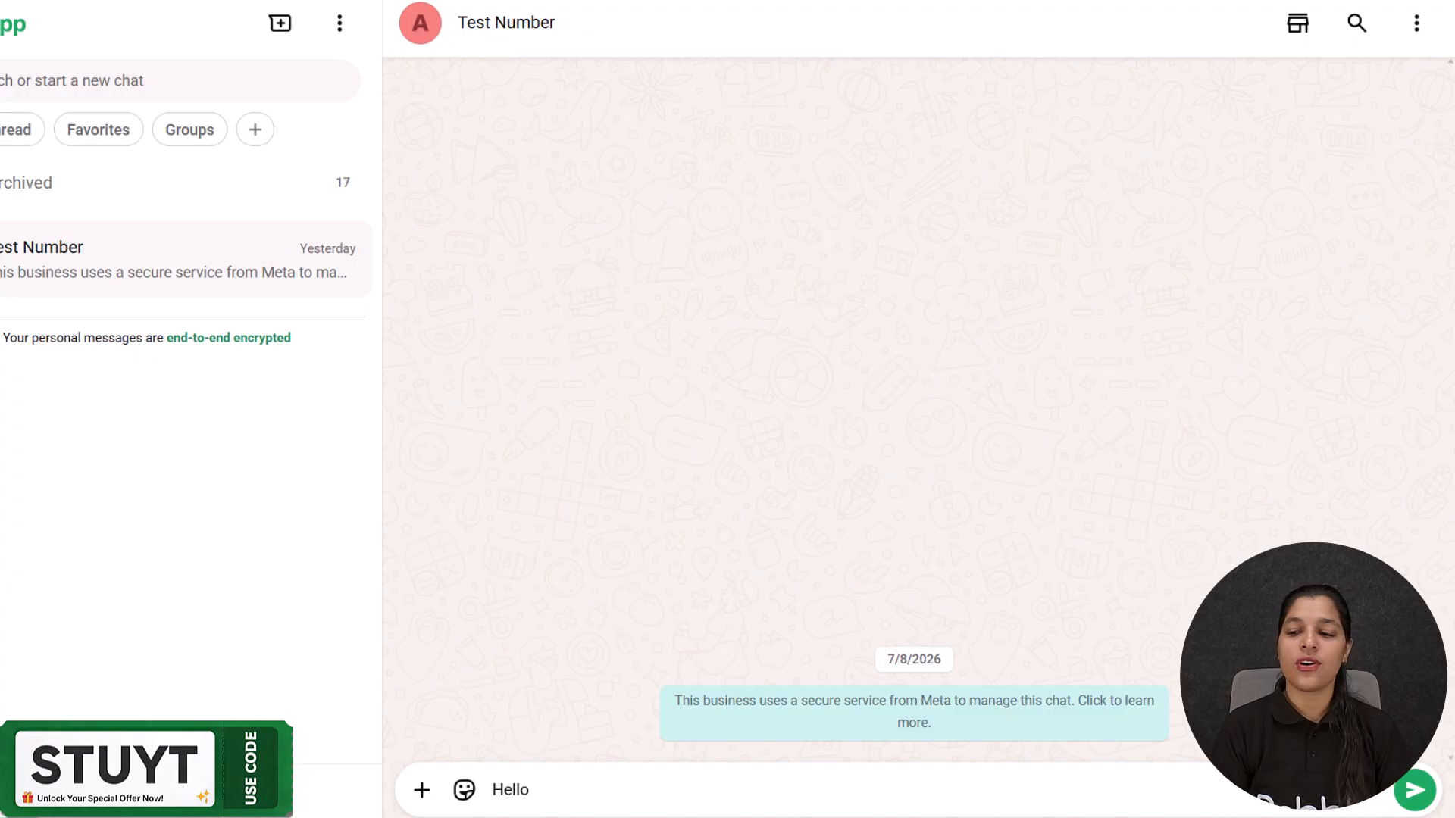
Step: Send the Hello message to the Test Number chat and reply to the salon's welcome message with Book Appointment
{"action": "left_click", "coordinate": [1417, 791]}
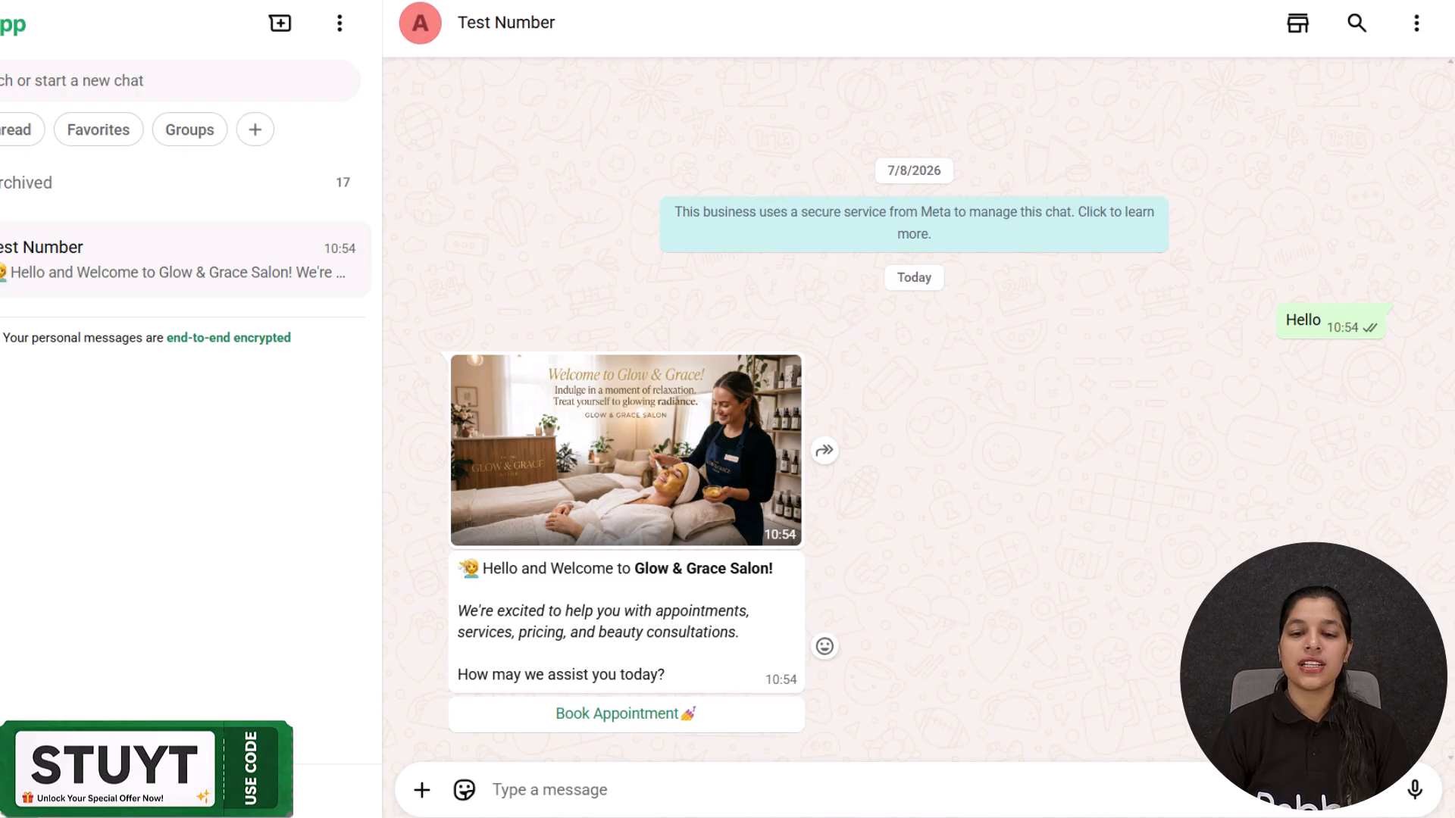
{"action": "left_click", "coordinate": [682, 716]}
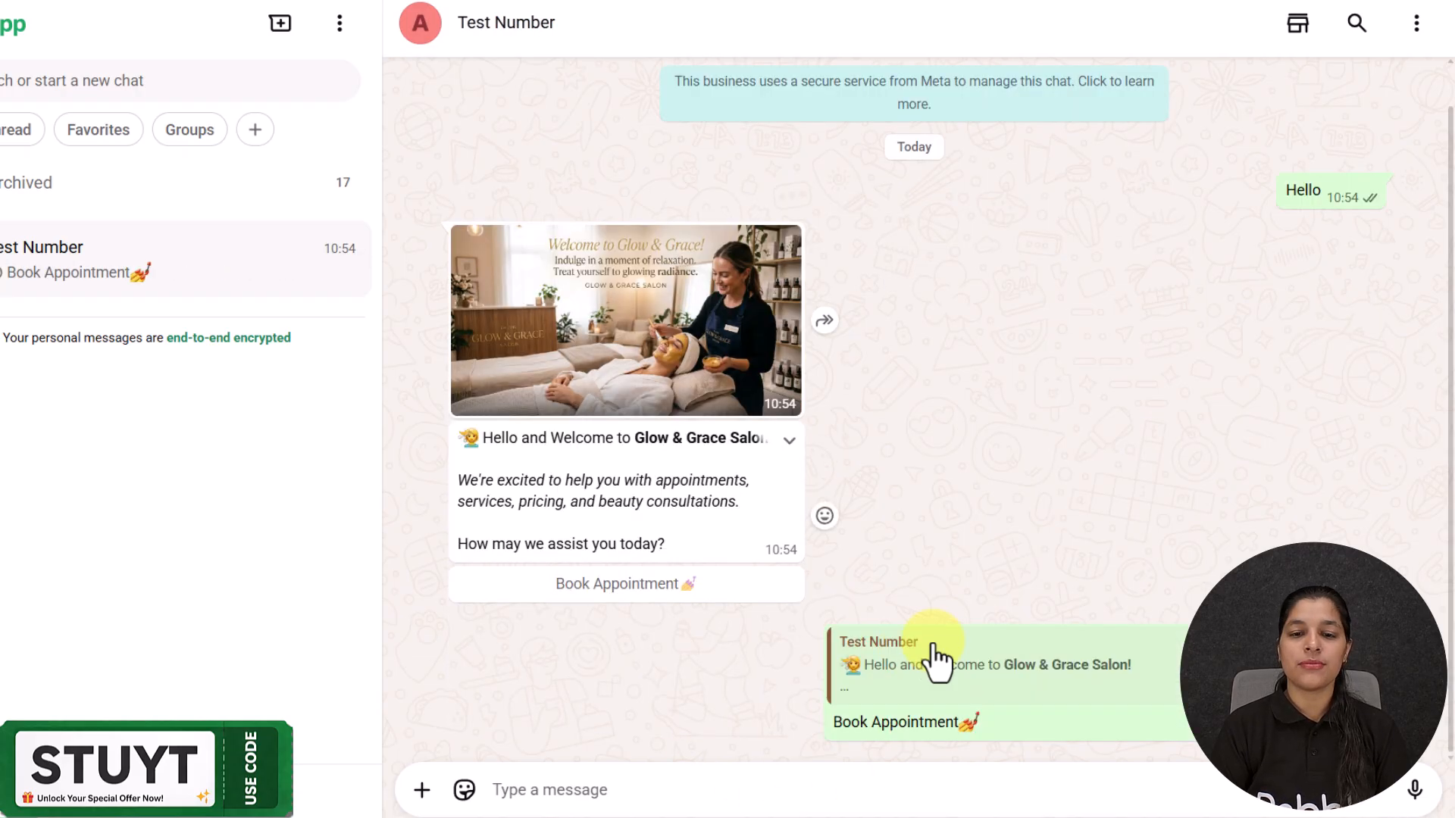
{"action": "left_click", "coordinate": [648, 331]}
{"action": "left_click", "coordinate": [1415, 21]}
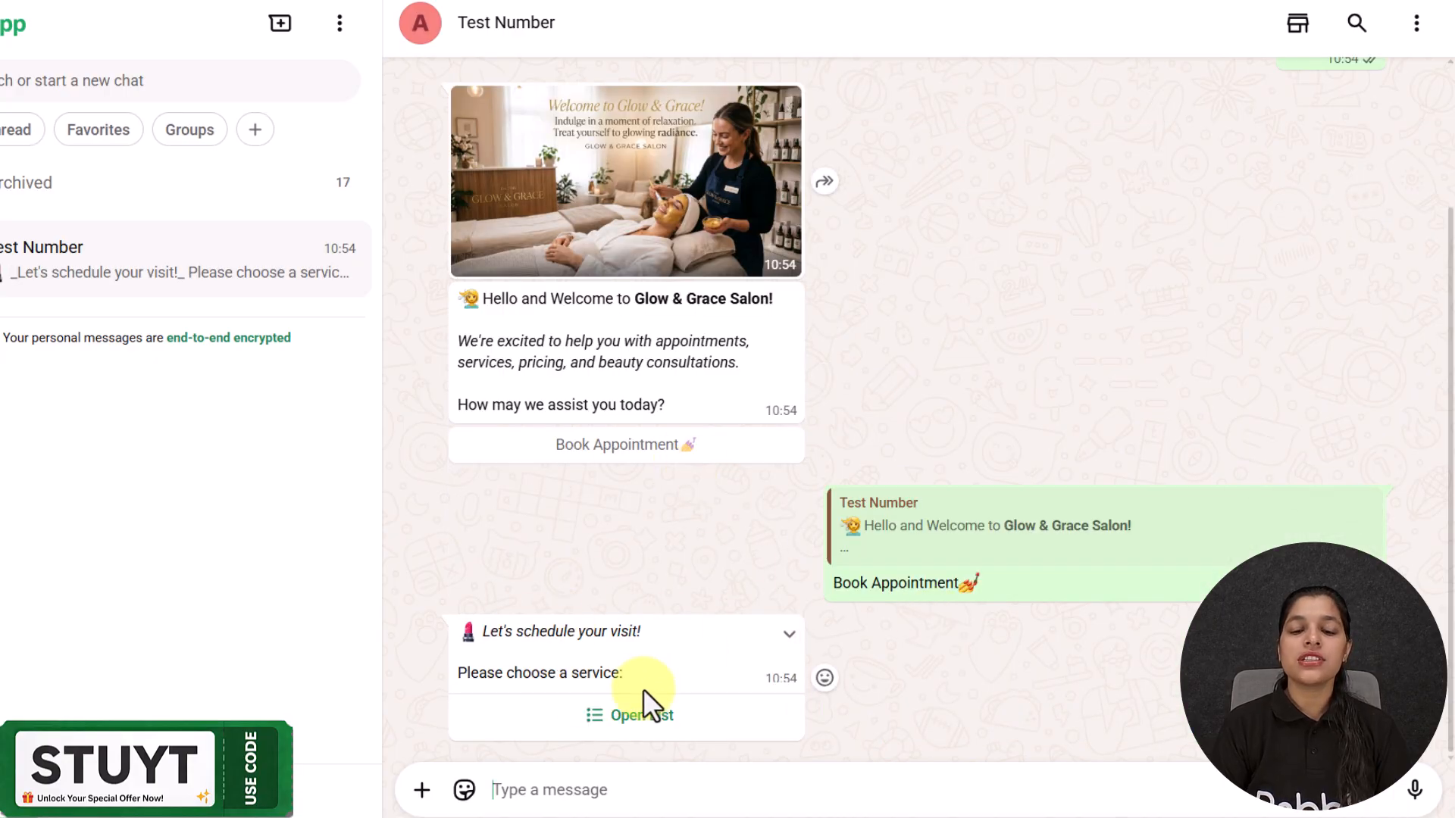
Step: Choose Haircut & Styling from the service list and send it
{"action": "left_click", "coordinate": [642, 716]}
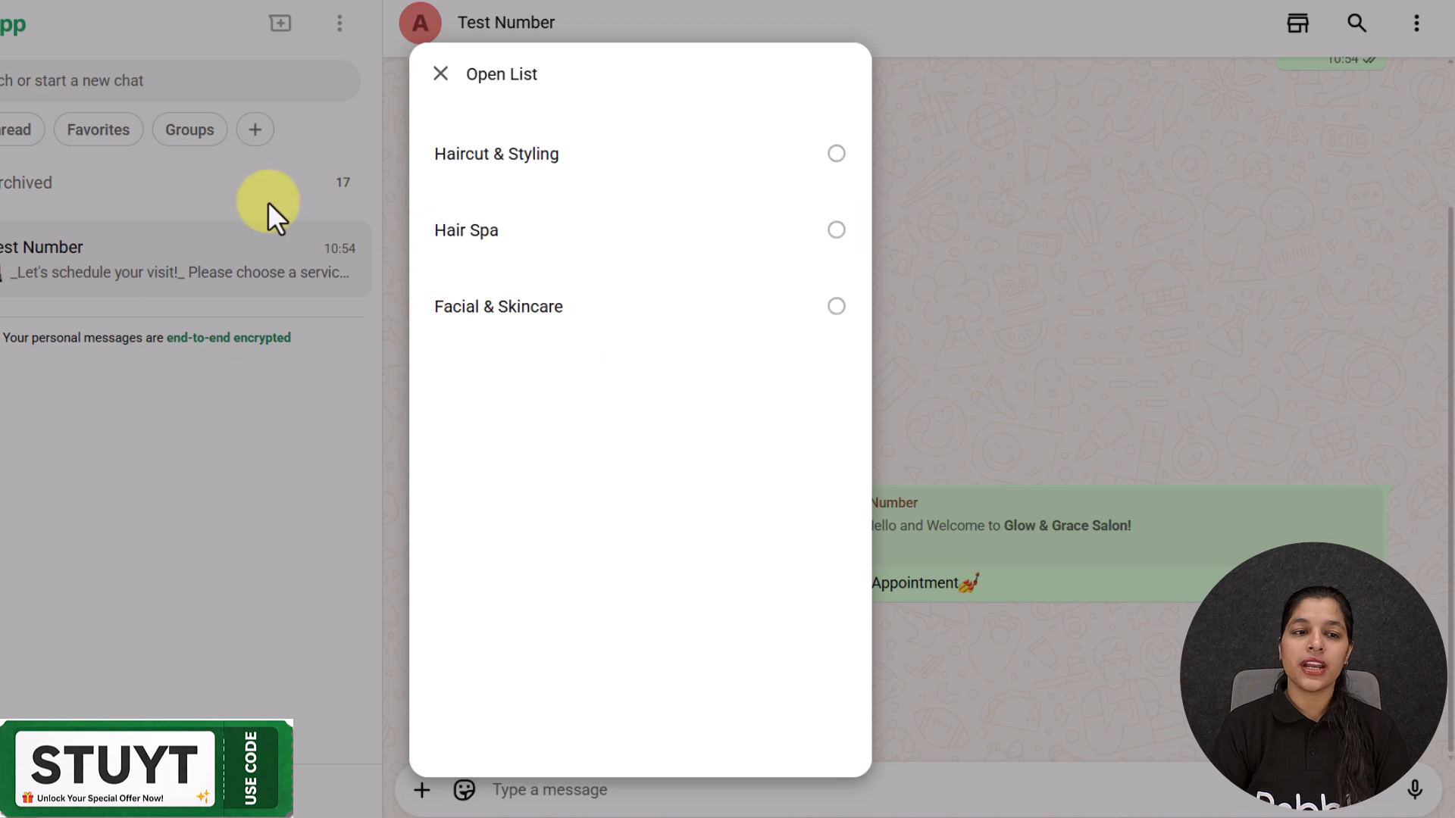
{"action": "left_click", "coordinate": [561, 170]}
{"action": "left_click", "coordinate": [814, 721]}
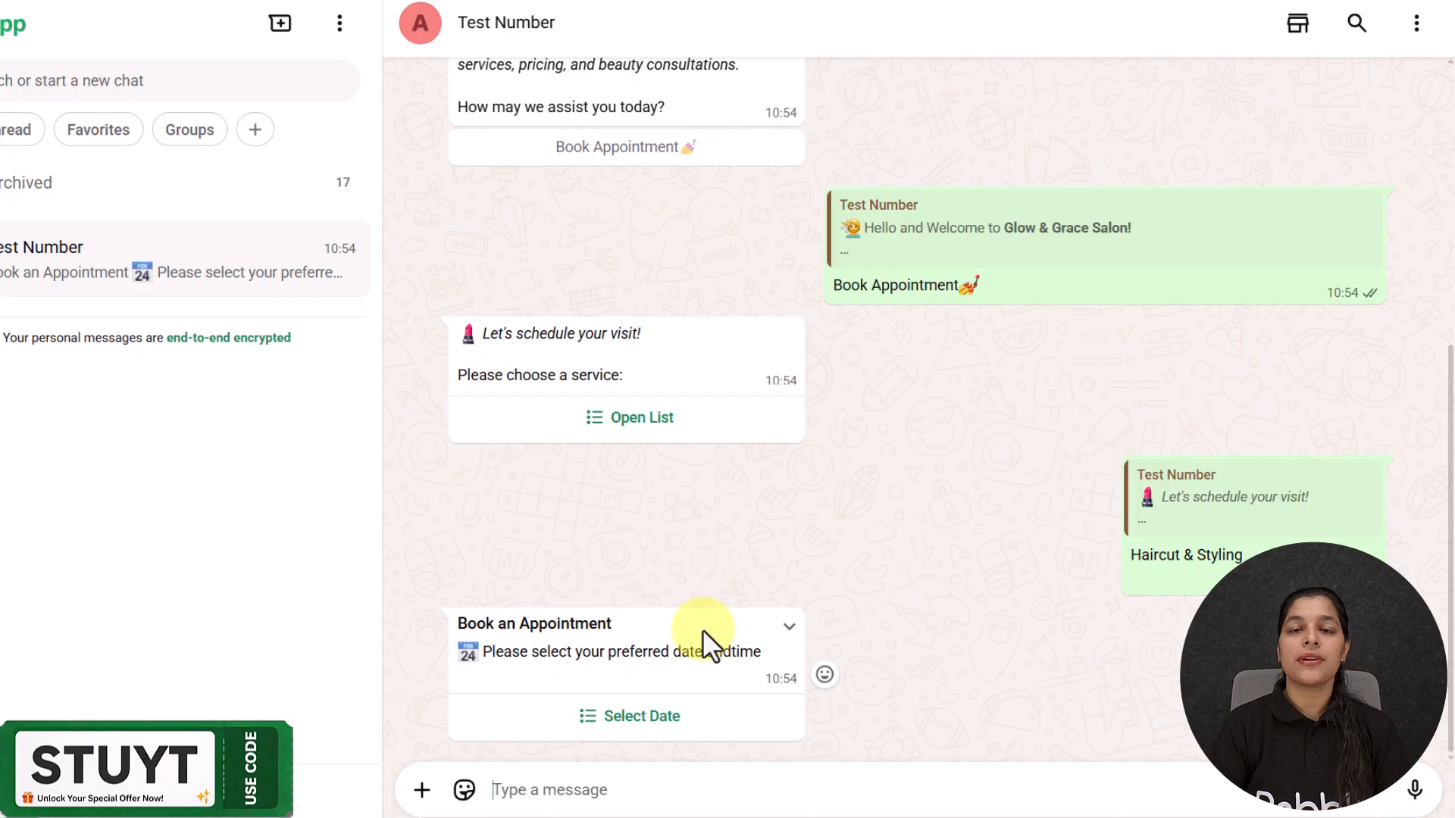
Step: Book the appointment for Mon, Aug 24, 2026 in the 10:00 - 11:00 slot
{"action": "left_click", "coordinate": [608, 731]}
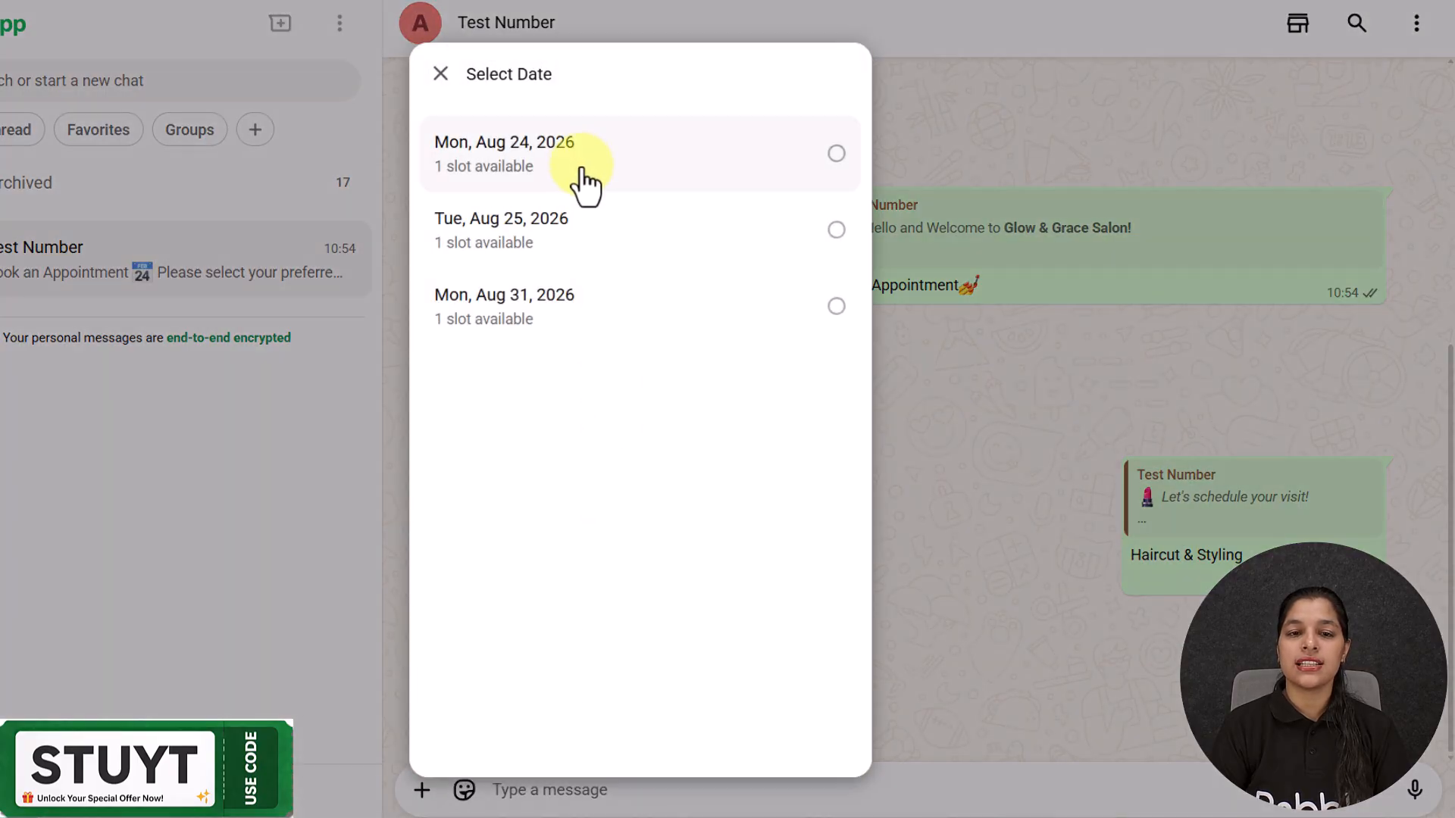
{"action": "left_click", "coordinate": [588, 170]}
{"action": "left_click", "coordinate": [809, 726]}
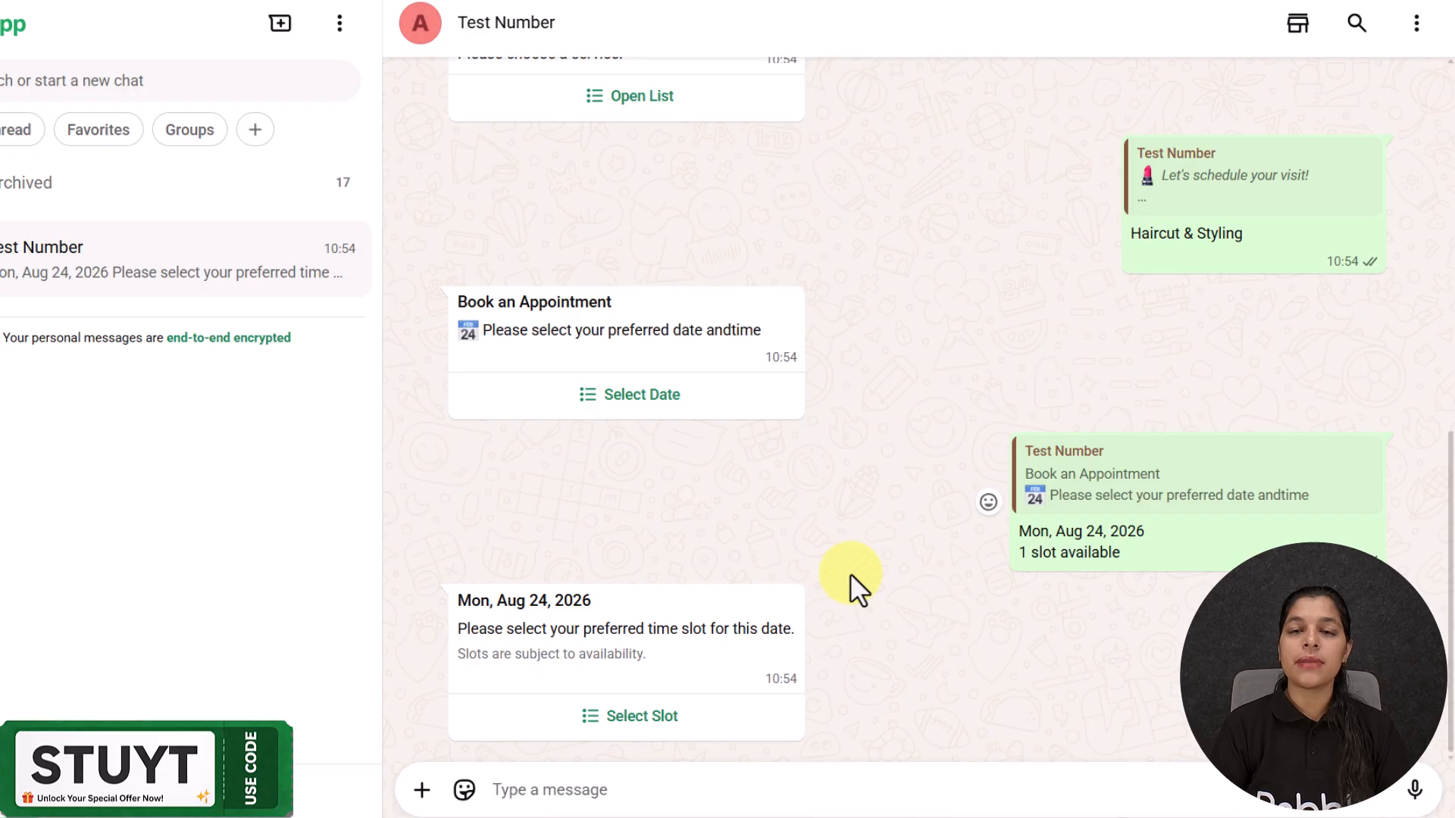
{"action": "left_click", "coordinate": [644, 724]}
{"action": "left_click", "coordinate": [572, 156]}
{"action": "left_click", "coordinate": [808, 712]}
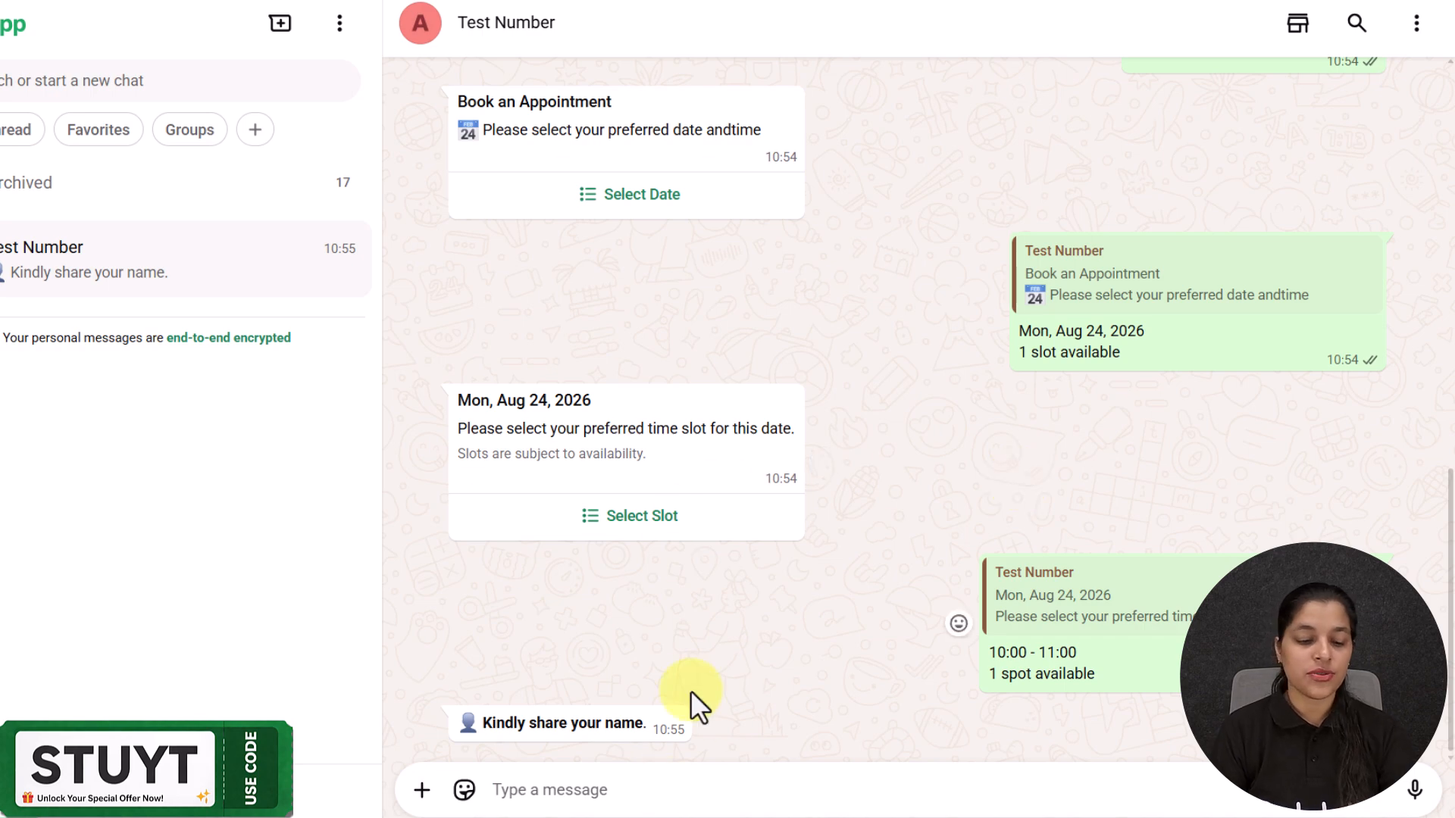
Step: Answer the name request by sending the customer's full name
{"action": "type", "text": "Demo"}
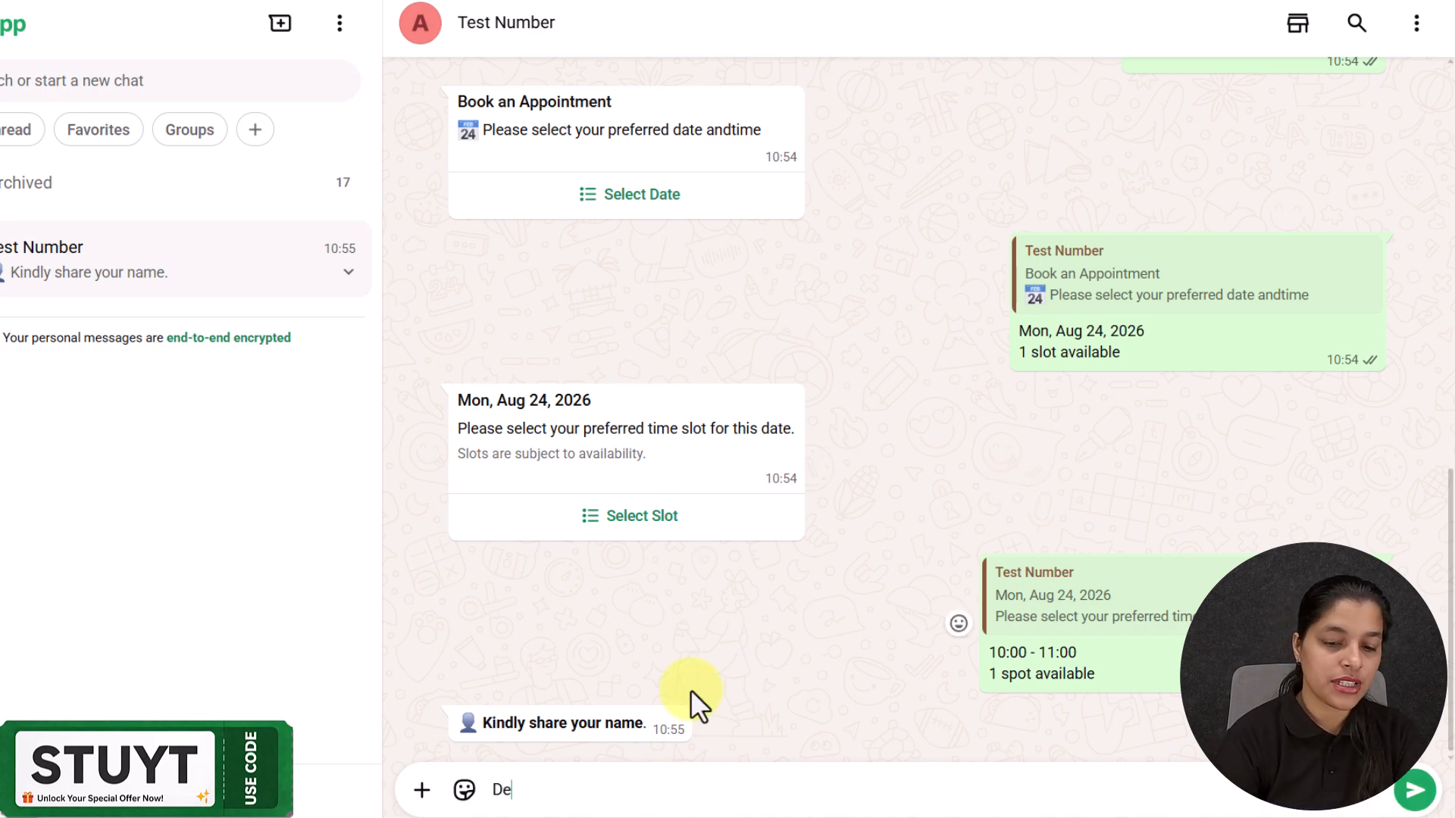
{"action": "type", "text": " User"}
{"action": "key", "text": "Return"}
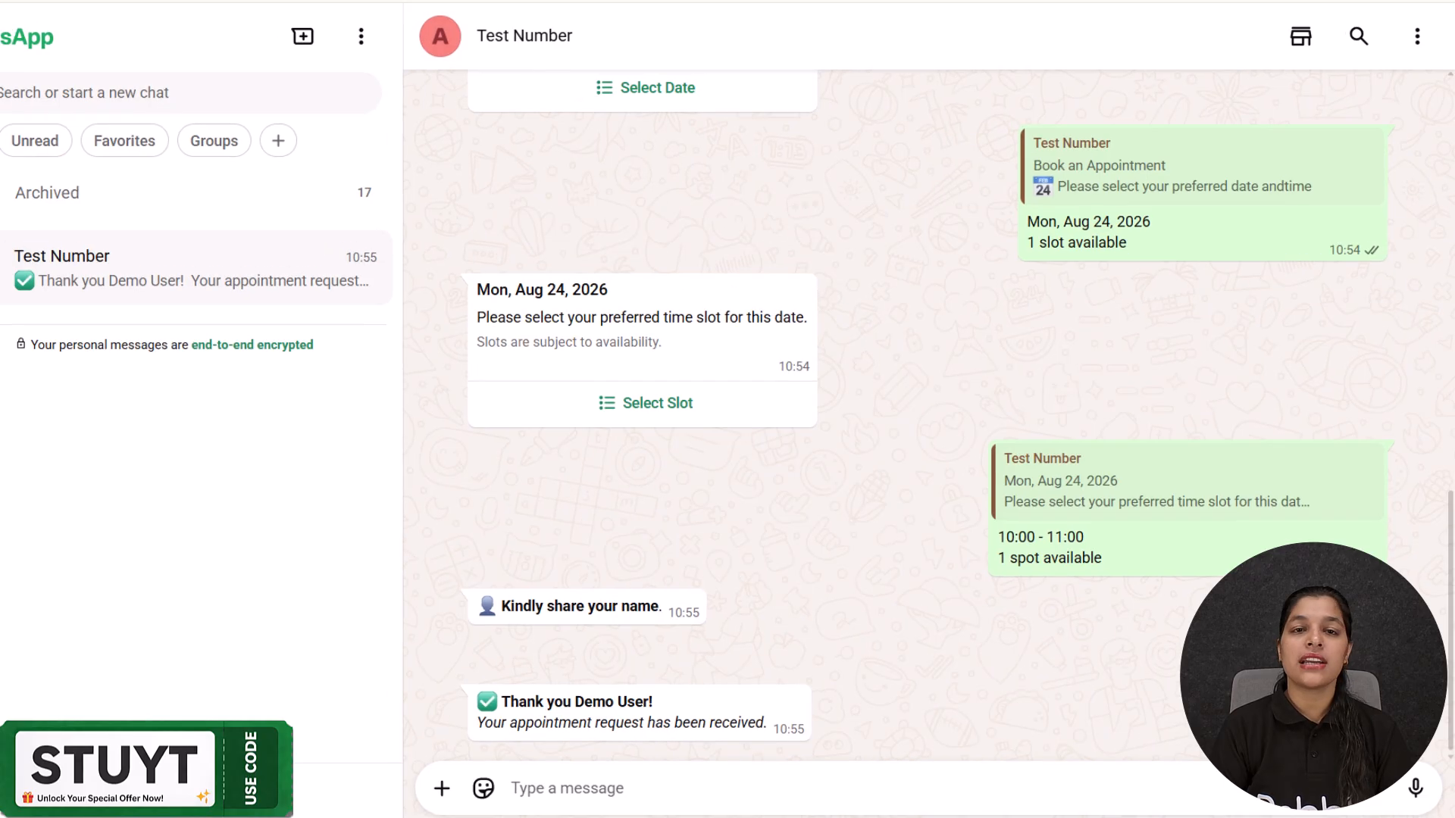
Step: Compare the booking row in the Booking Data Google Sheet with the WhatsApp chat, and switch to the Pabbly Chatflow flow editor
{"action": "left_click", "coordinate": [620, 8]}
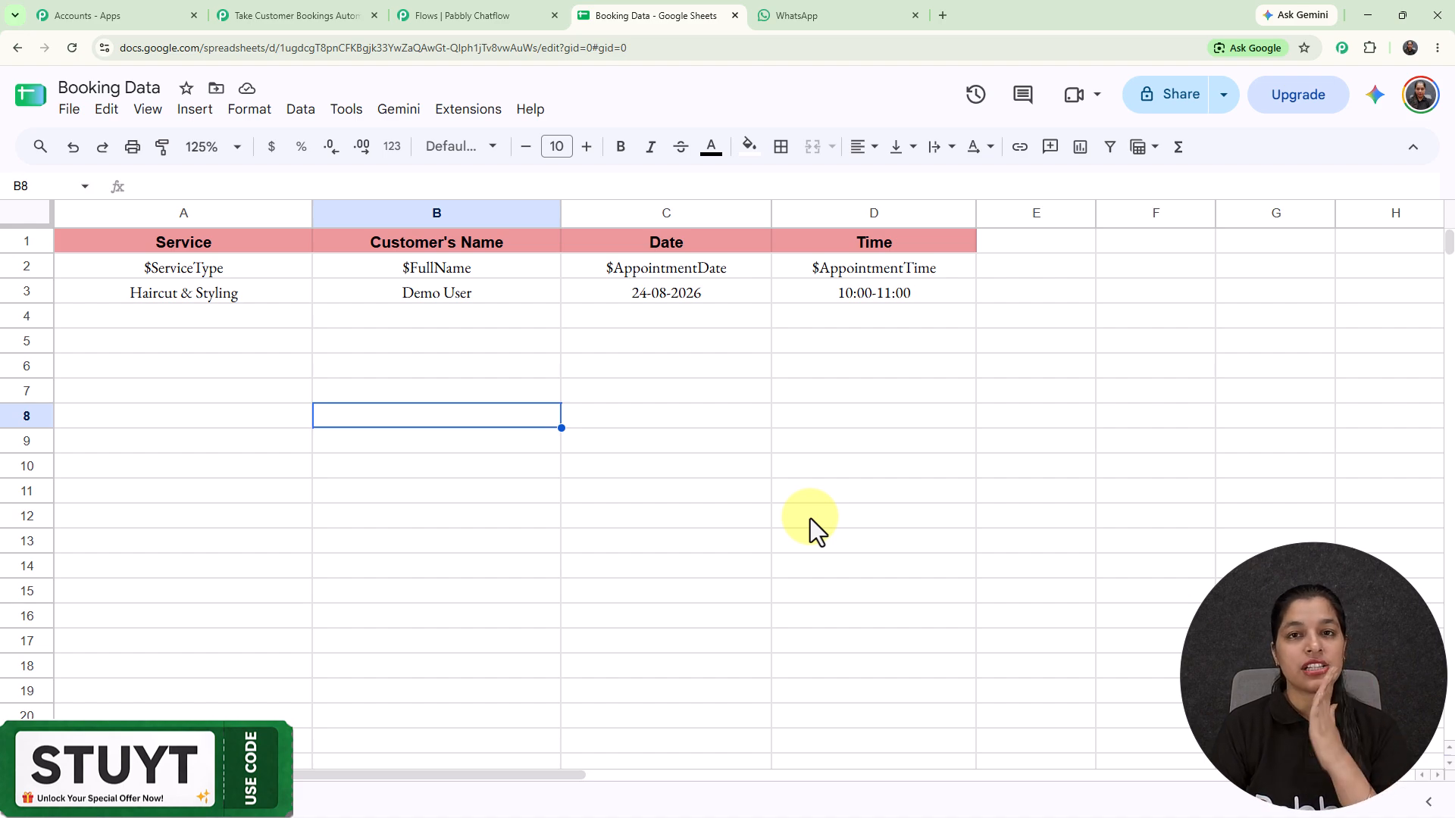
{"action": "left_click", "coordinate": [793, 11]}
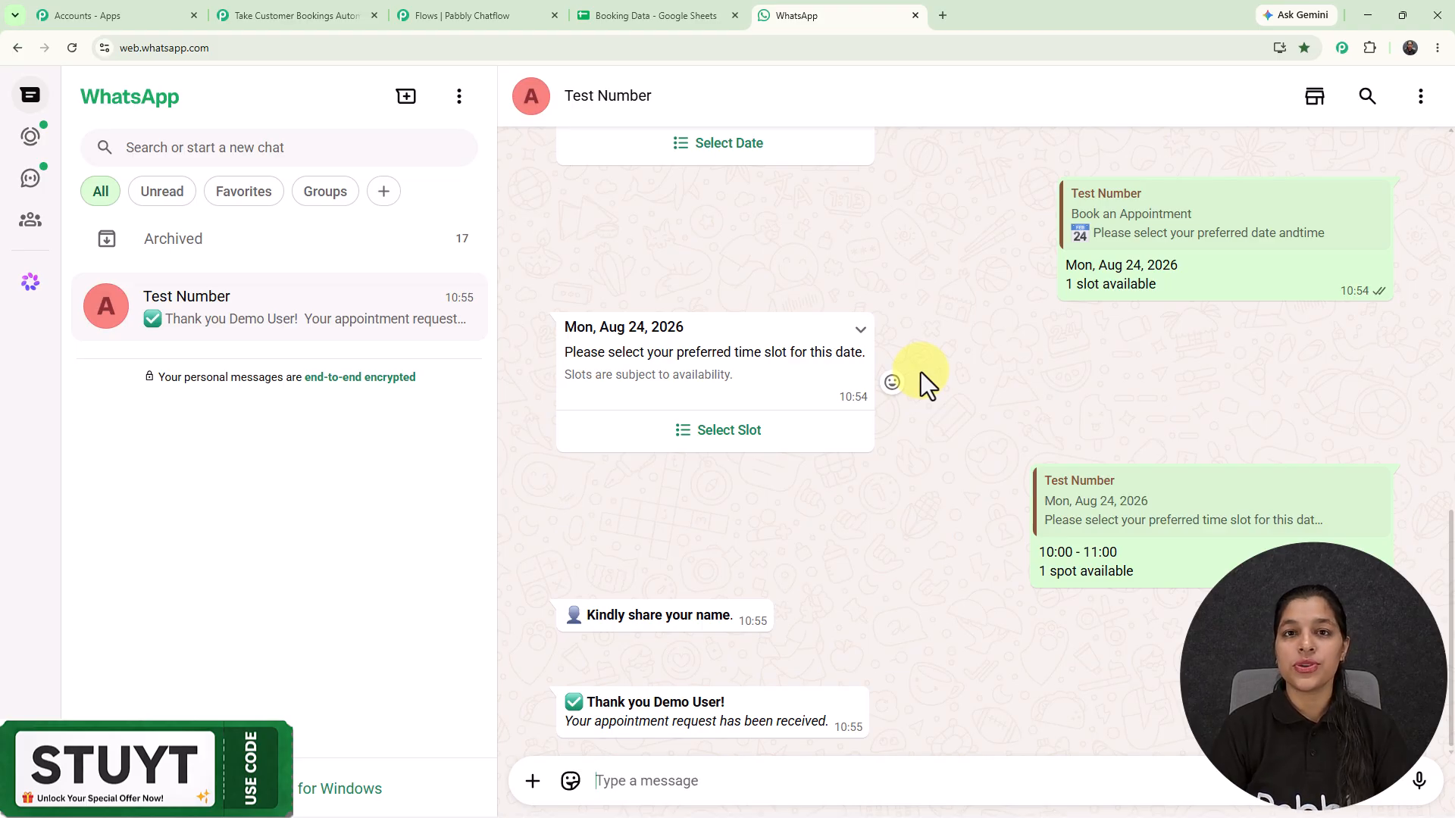
{"action": "left_click", "coordinate": [697, 15]}
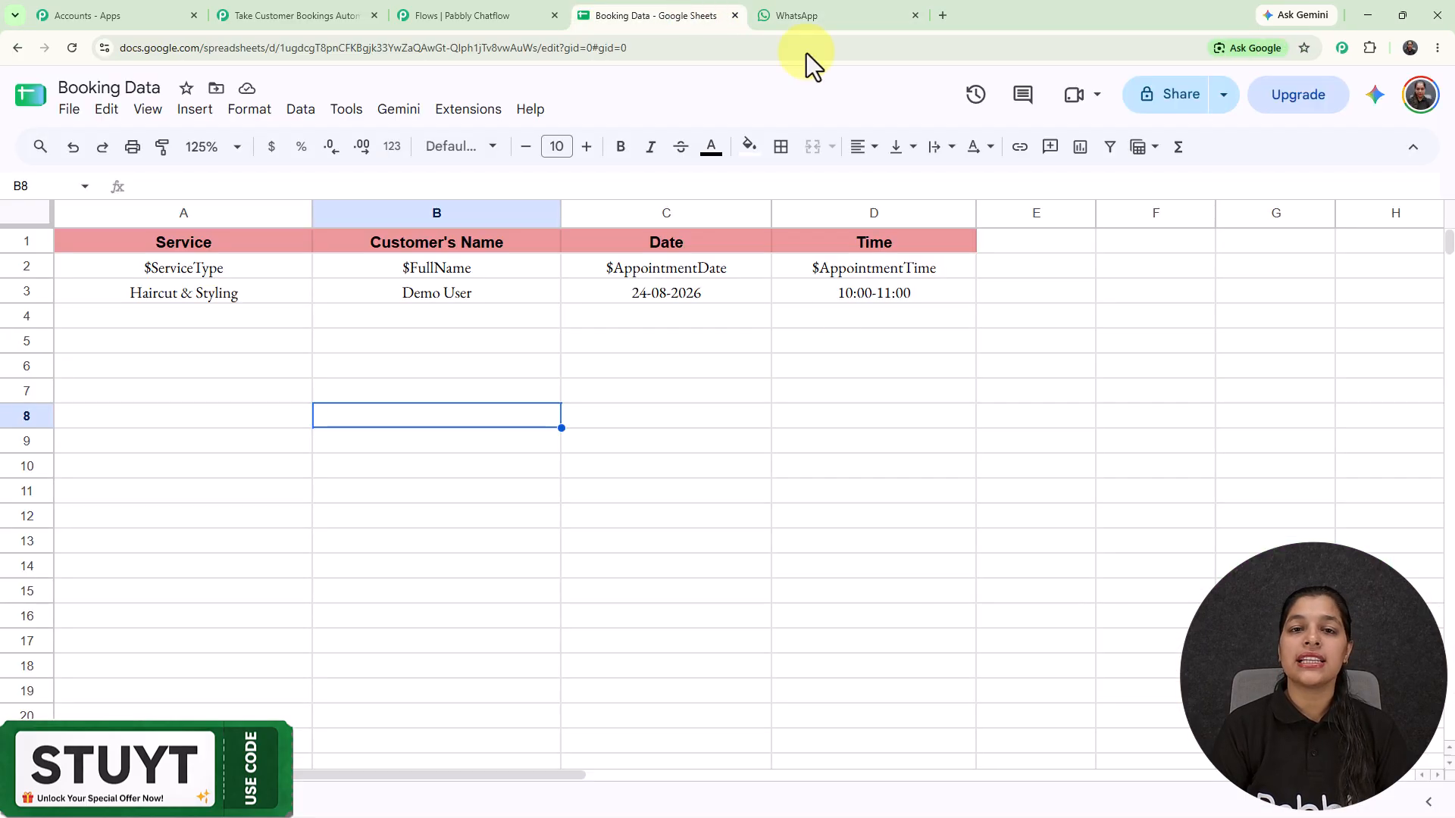
{"action": "left_click", "coordinate": [778, 6]}
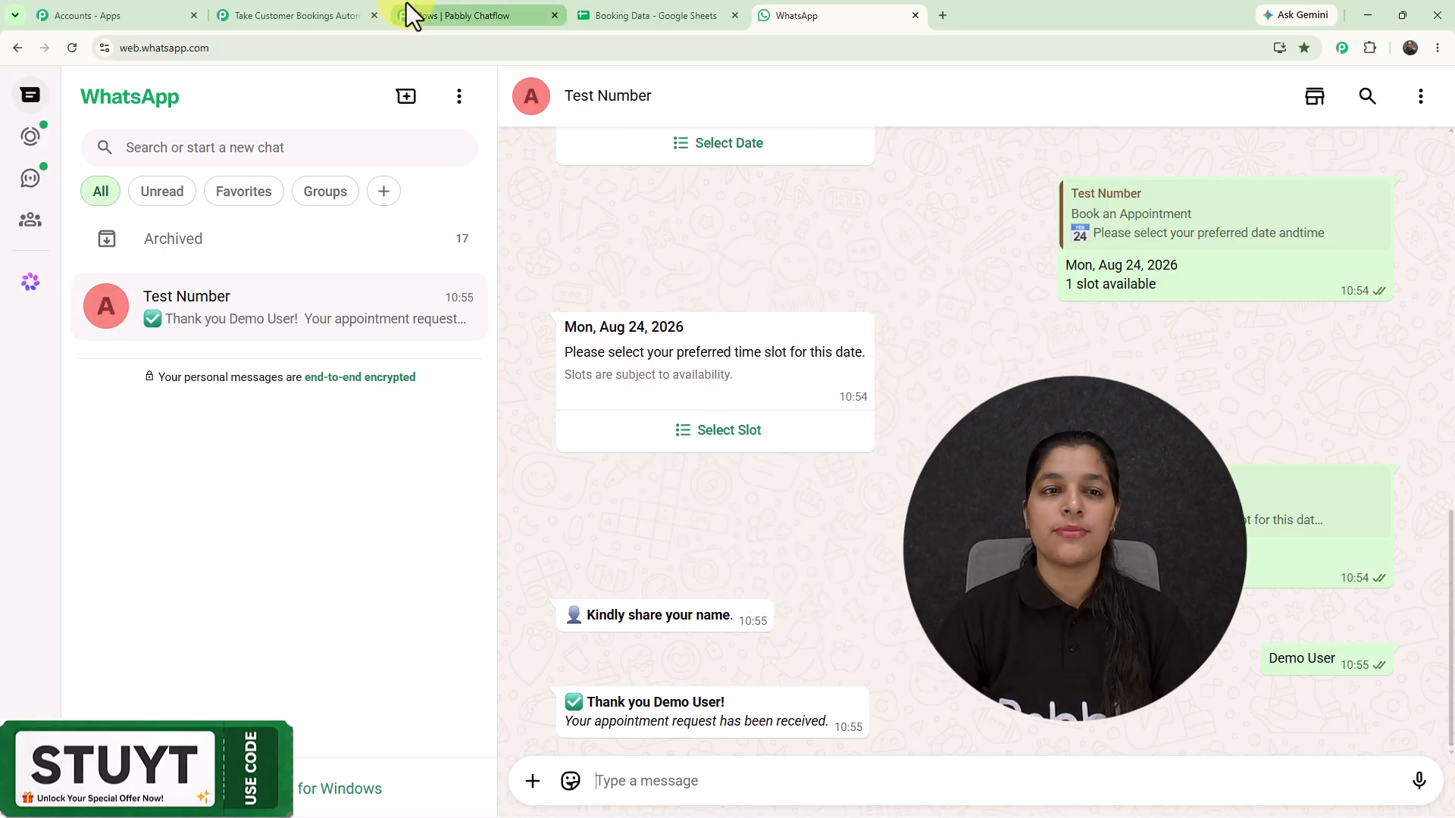
{"action": "left_click", "coordinate": [407, 6]}
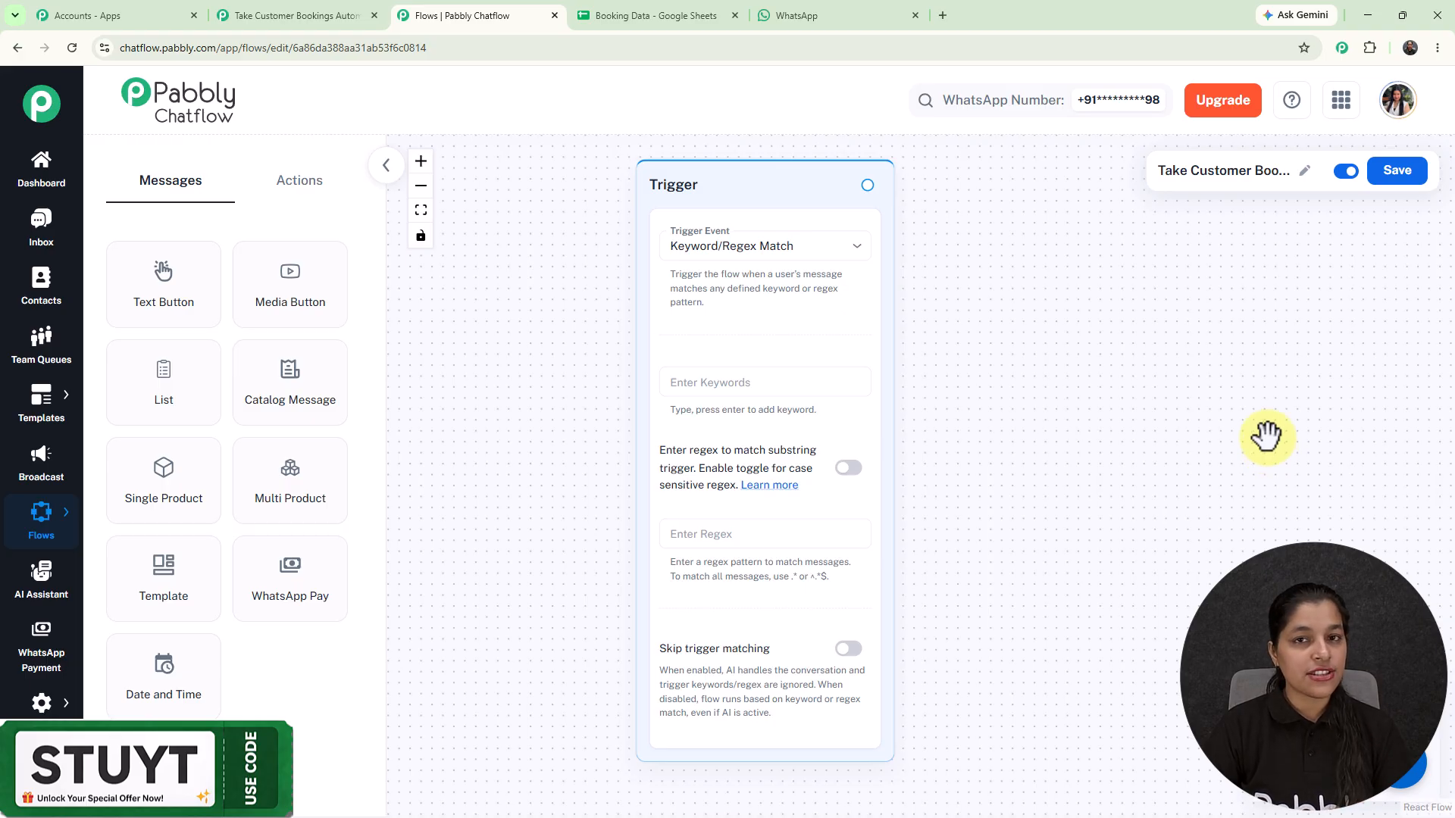
Step: Open pabbly.com/chatflow in a new browser tab and dismiss the Lifetime Deal pop-up
{"action": "left_click", "coordinate": [947, 21]}
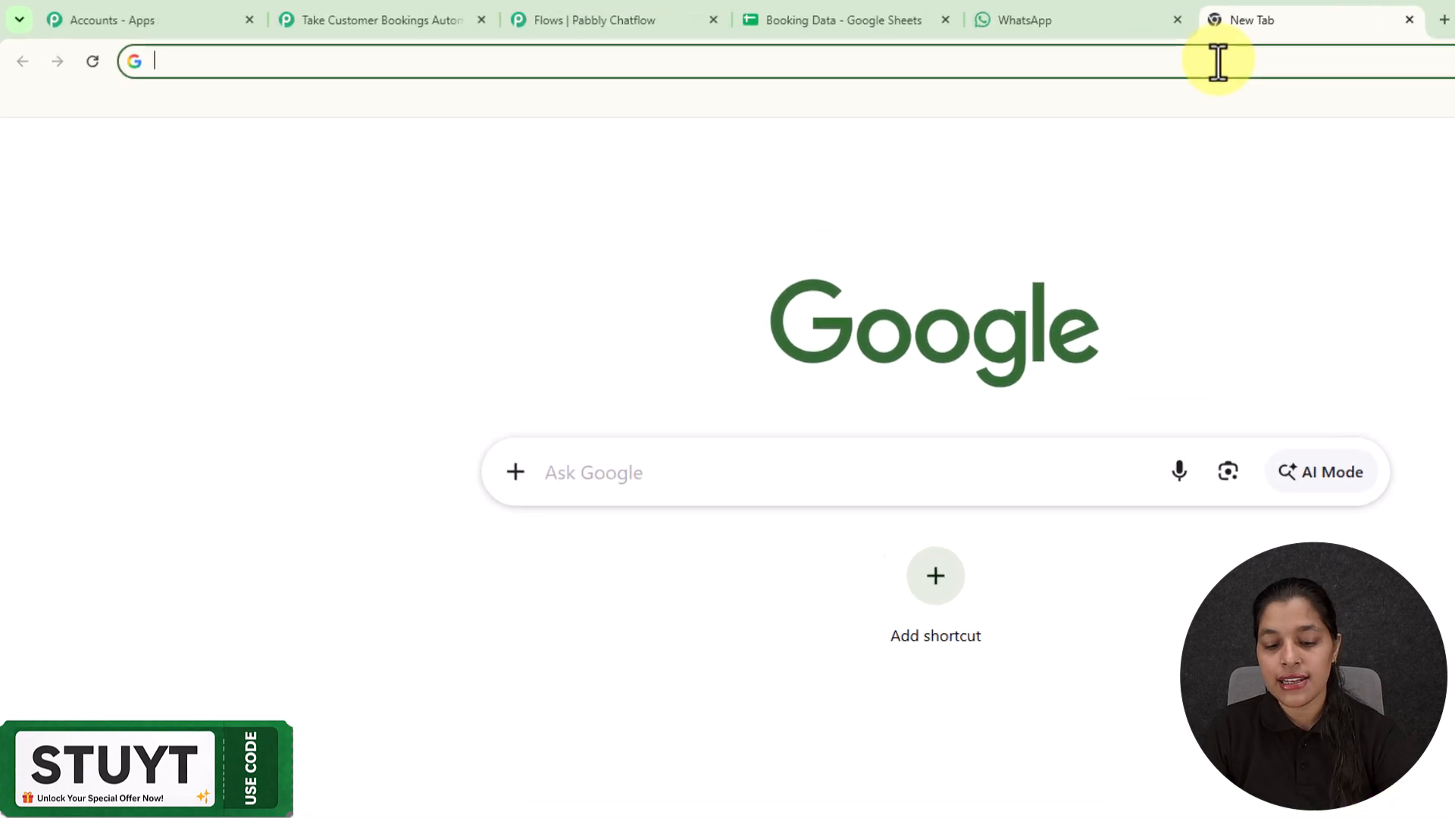
{"action": "type", "text": "pabbly.com/ch"}
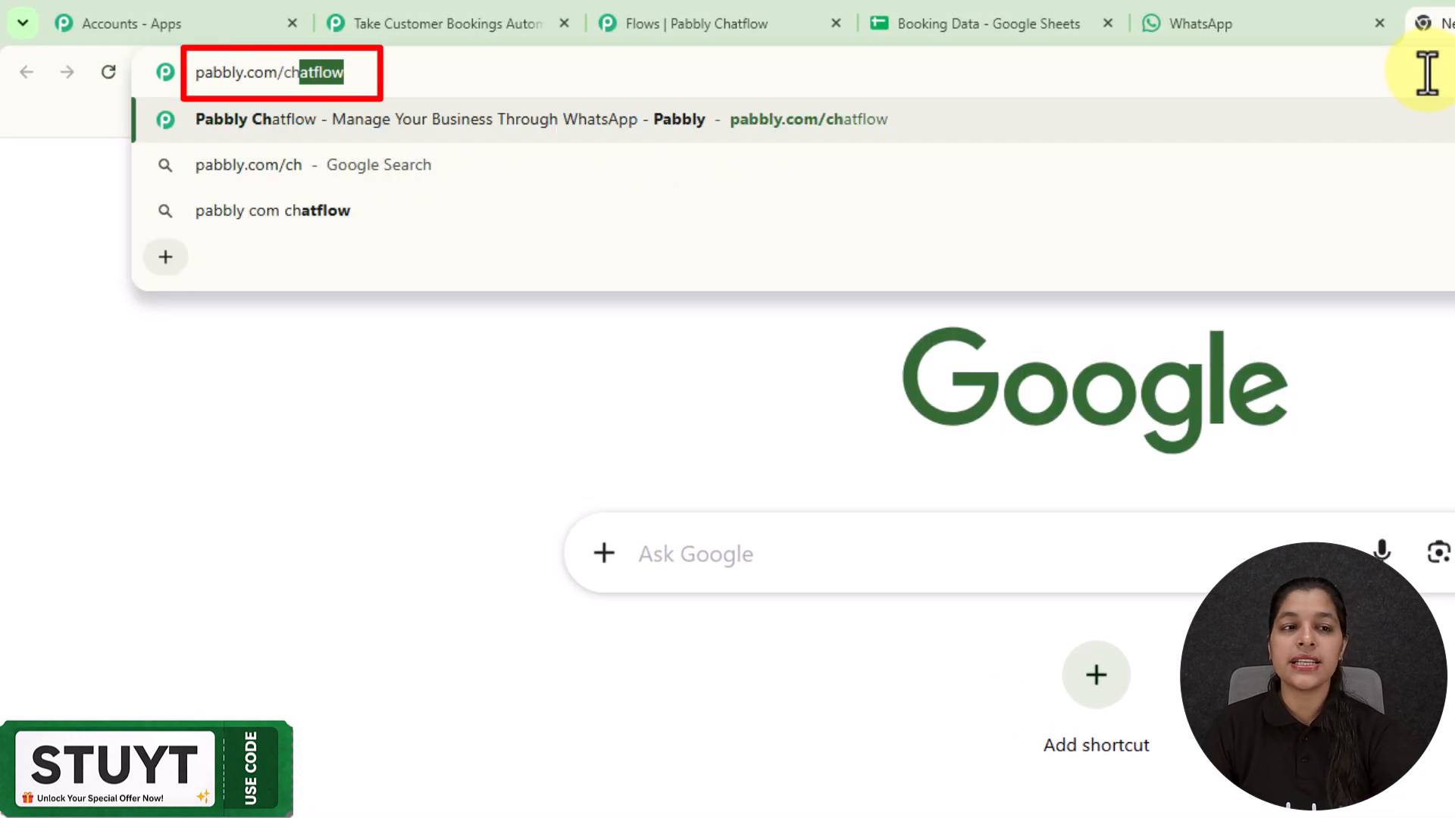
{"action": "key", "text": "Return"}
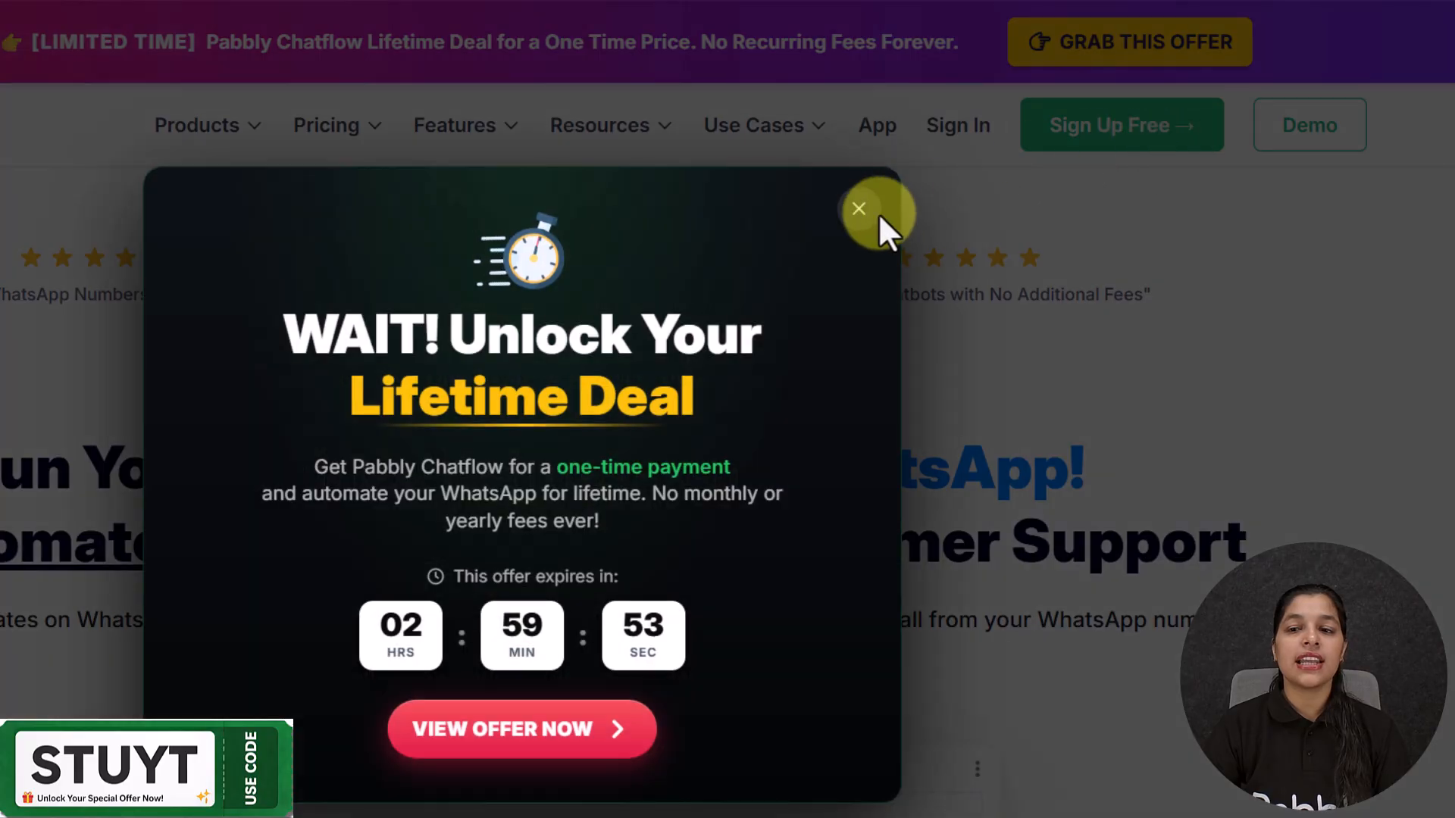
{"action": "left_click", "coordinate": [856, 212]}
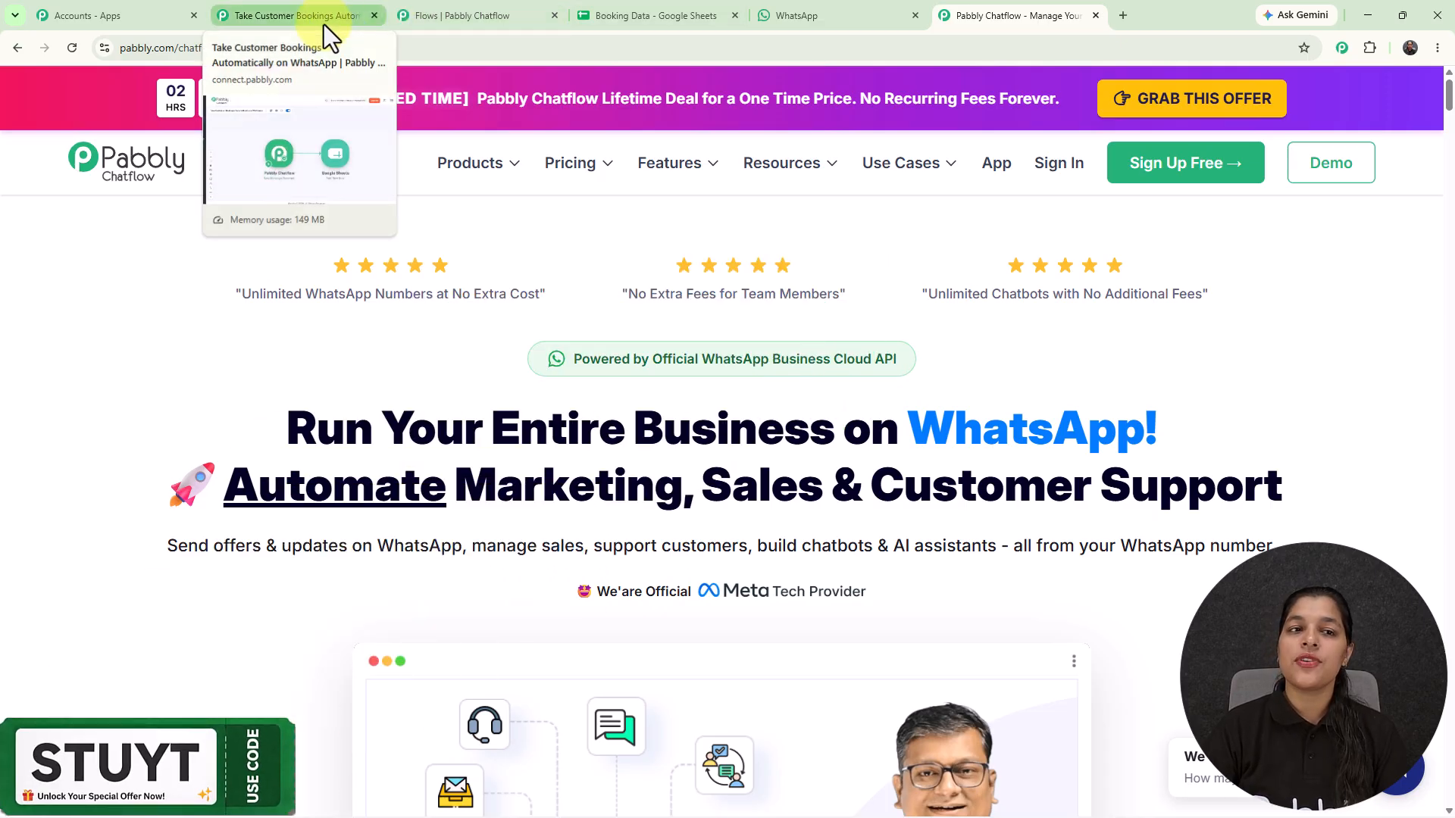
Step: Check the opening message in the WhatsApp chat and add Hello as the trigger keyword in the Pabbly Chatflow flow
{"action": "left_click", "coordinate": [423, 15]}
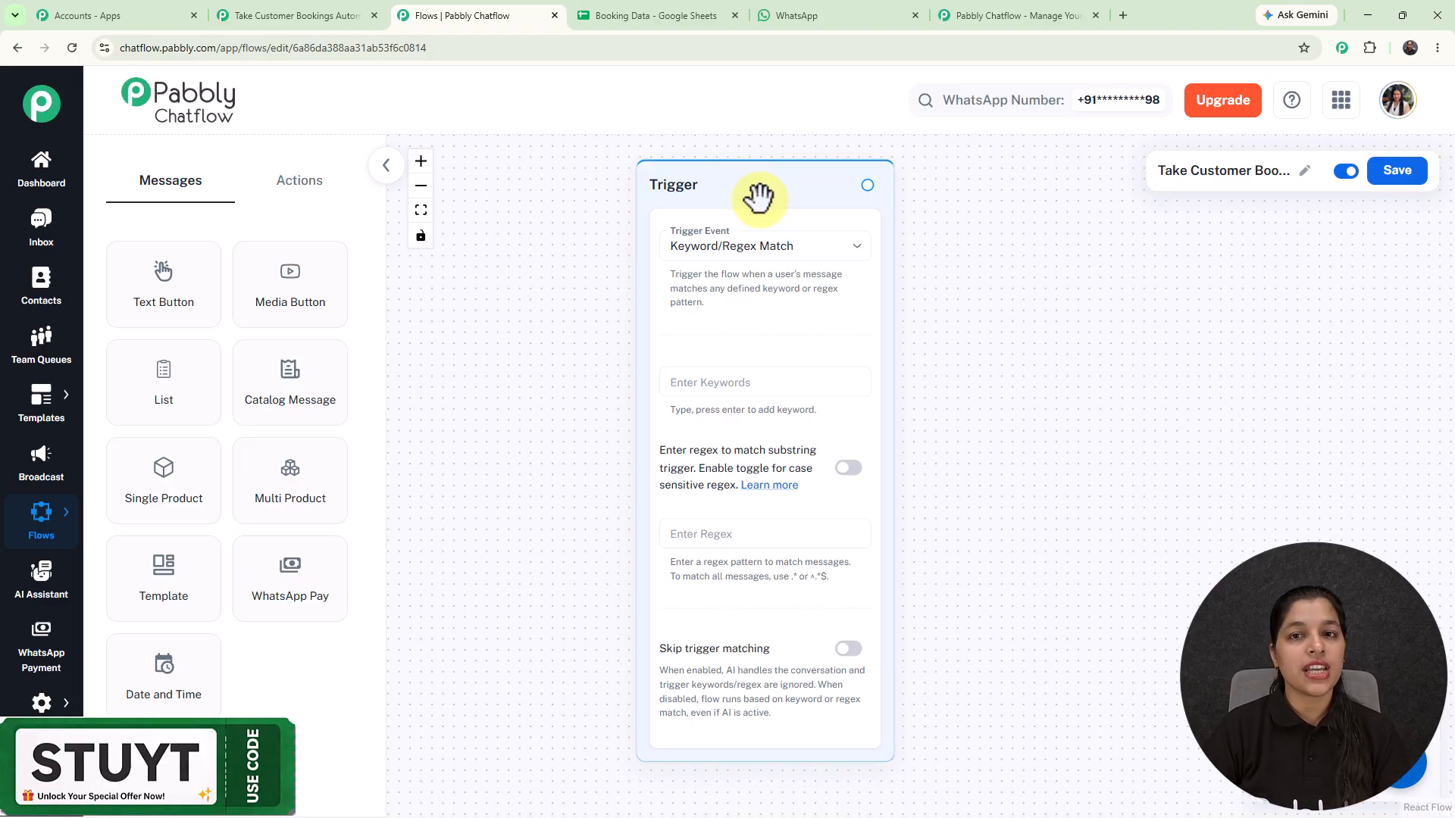
{"action": "left_click", "coordinate": [803, 12]}
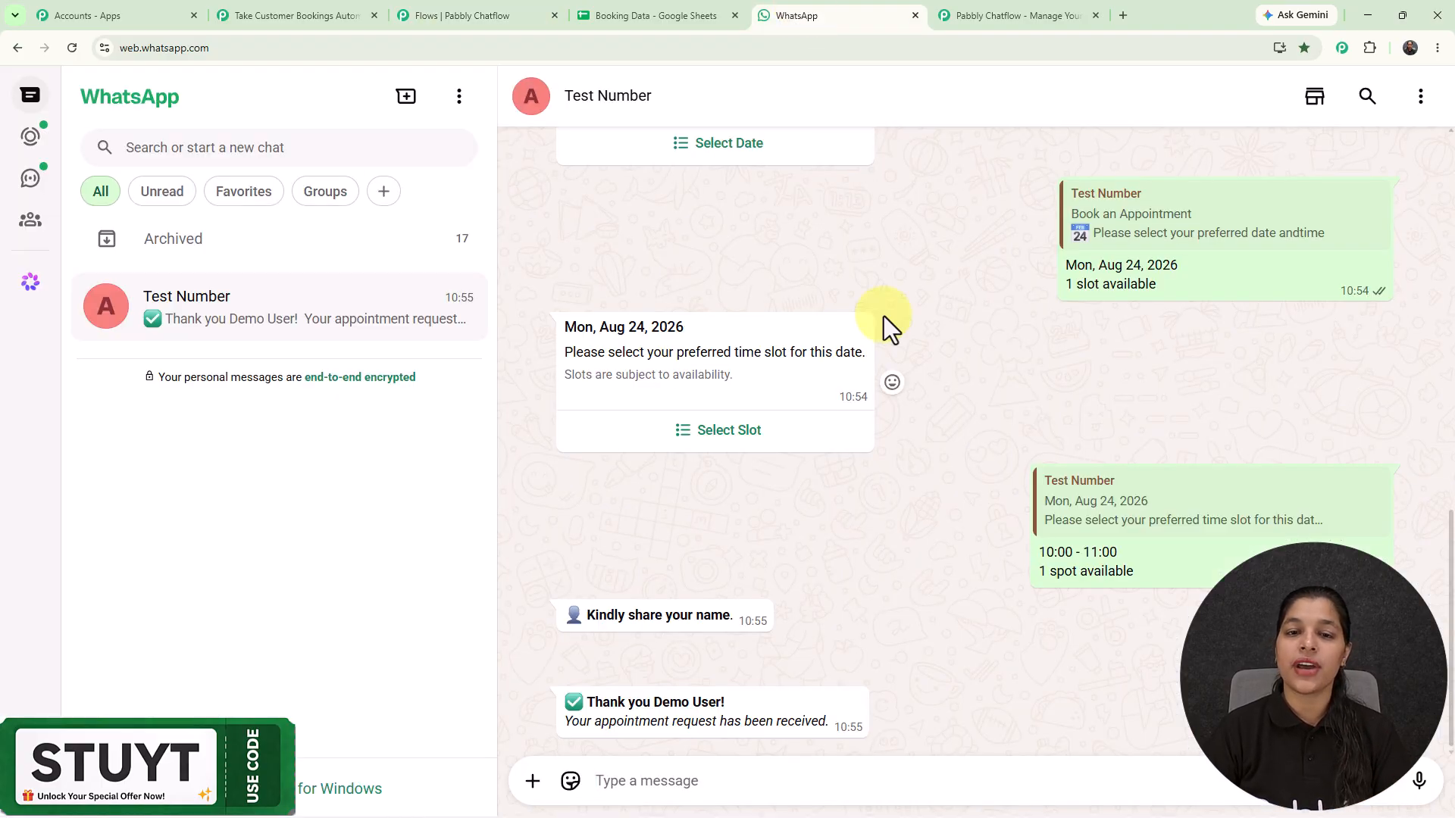
{"action": "scroll", "coordinate": [884, 316], "scroll_direction": "up", "scroll_amount": 1}
{"action": "scroll", "coordinate": [884, 316], "scroll_direction": "up", "scroll_amount": 10}
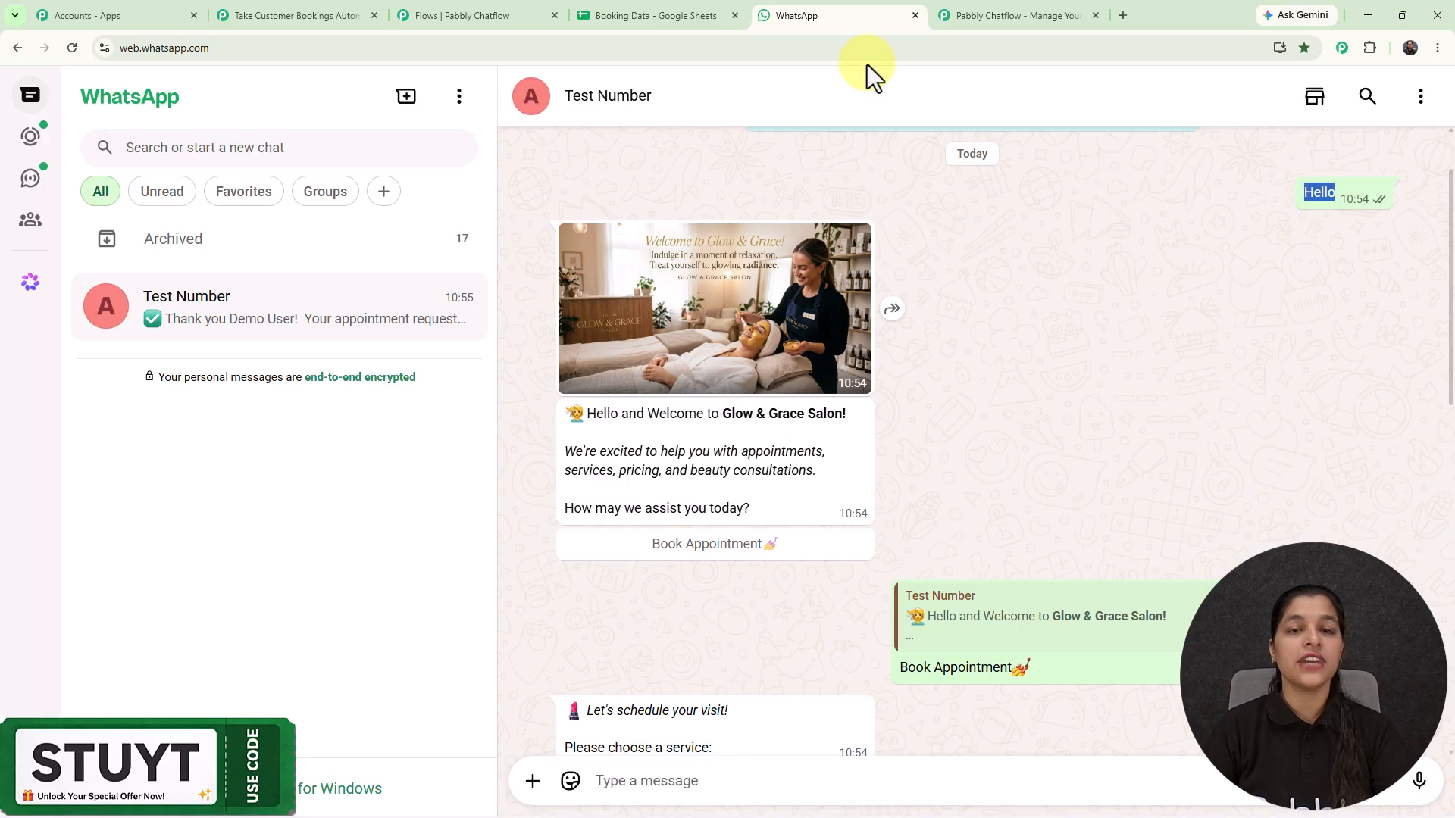
{"action": "left_click", "coordinate": [429, 11]}
{"action": "left_click", "coordinate": [725, 385]}
{"action": "type", "text": "Hello"}
{"action": "key", "text": "Return"}
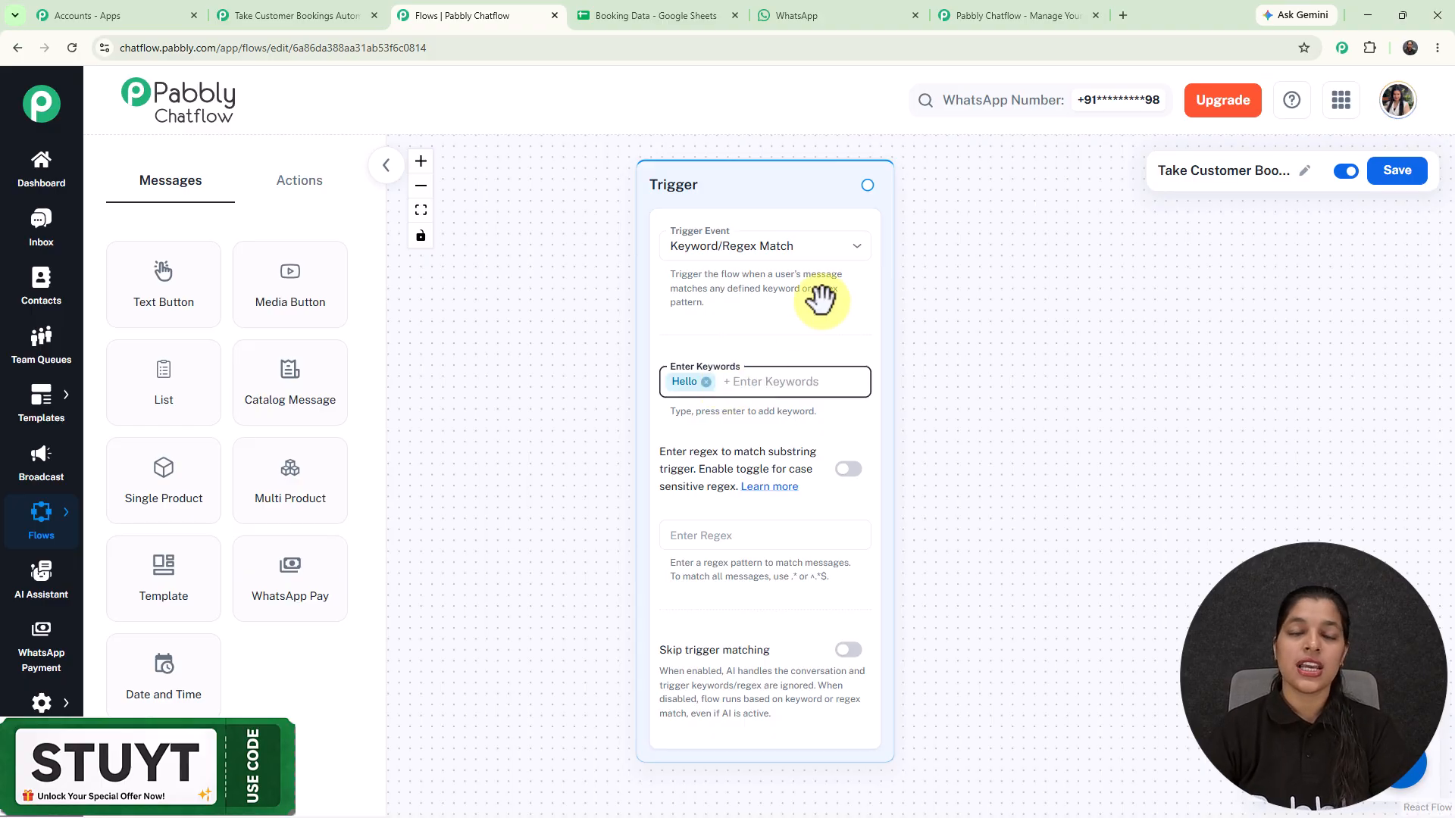
Step: Add a Media Button message to the flow, connected to the Trigger node
{"action": "left_click_drag", "start_coordinate": [1018, 309], "coordinate": [832, 325]}
{"action": "scroll", "coordinate": [832, 325], "scroll_direction": "down", "scroll_amount": 1}
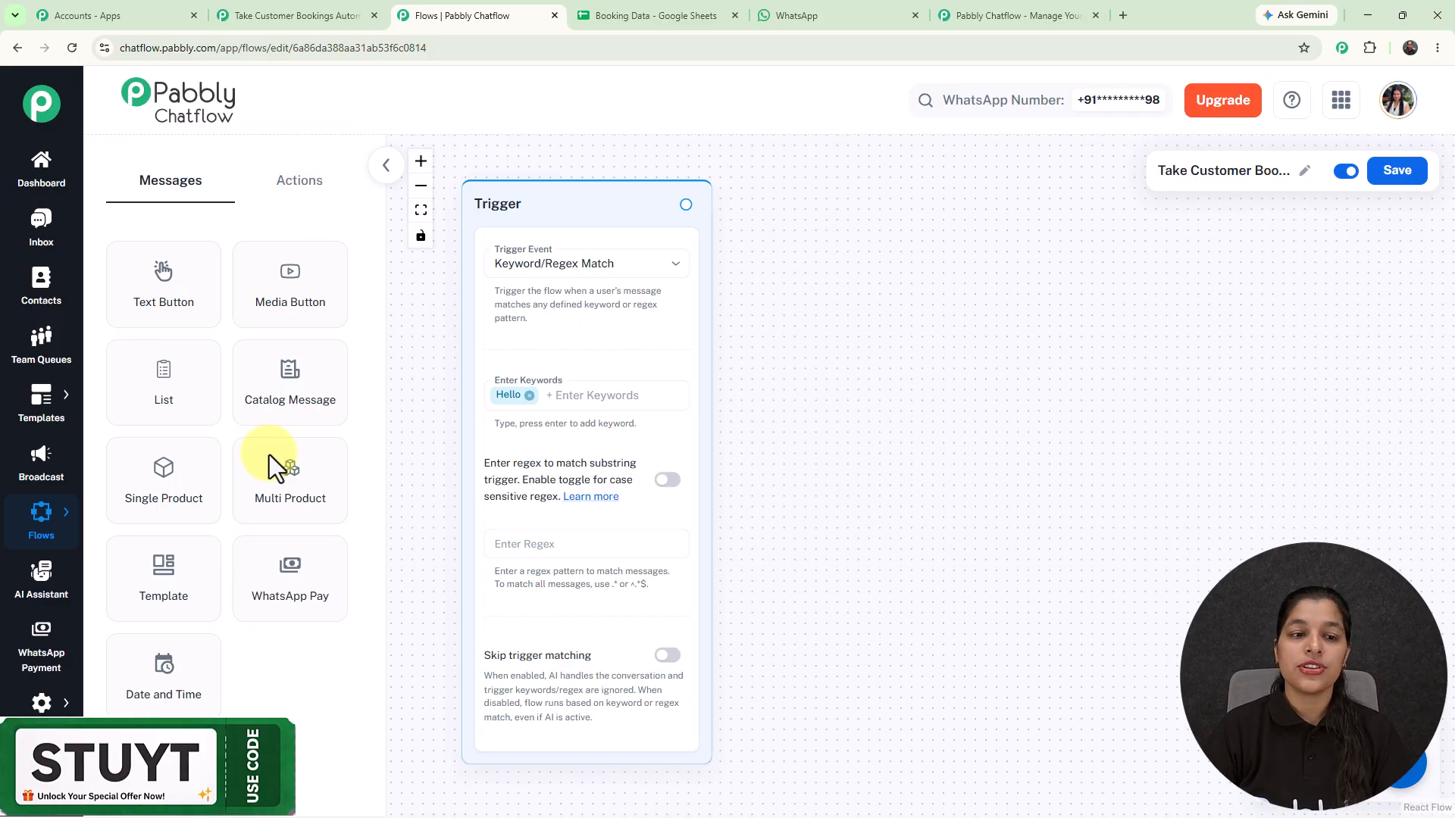
{"action": "left_click", "coordinate": [277, 190]}
{"action": "left_click", "coordinate": [176, 190]}
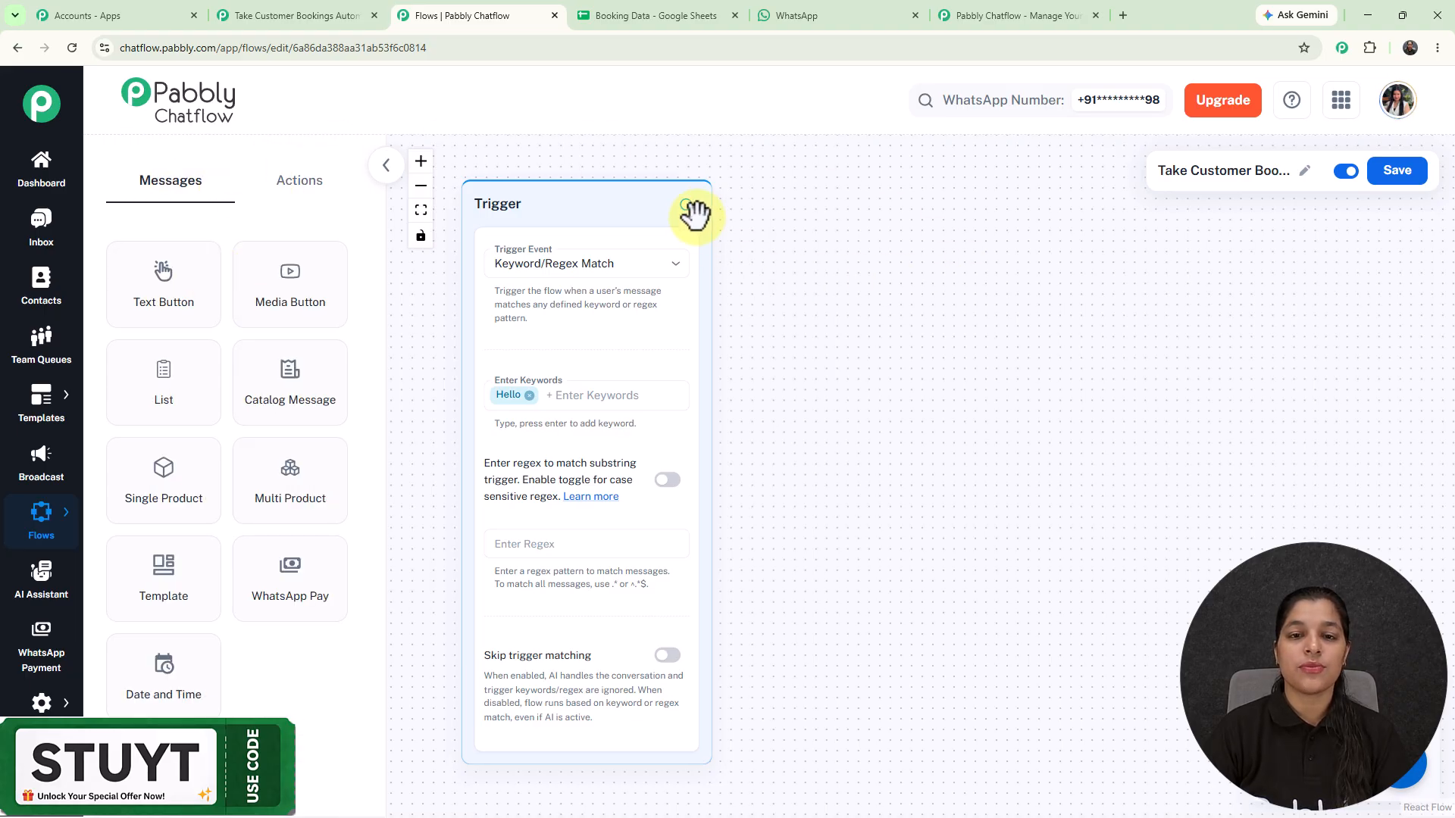
{"action": "left_click_drag", "start_coordinate": [687, 201], "coordinate": [826, 300]}
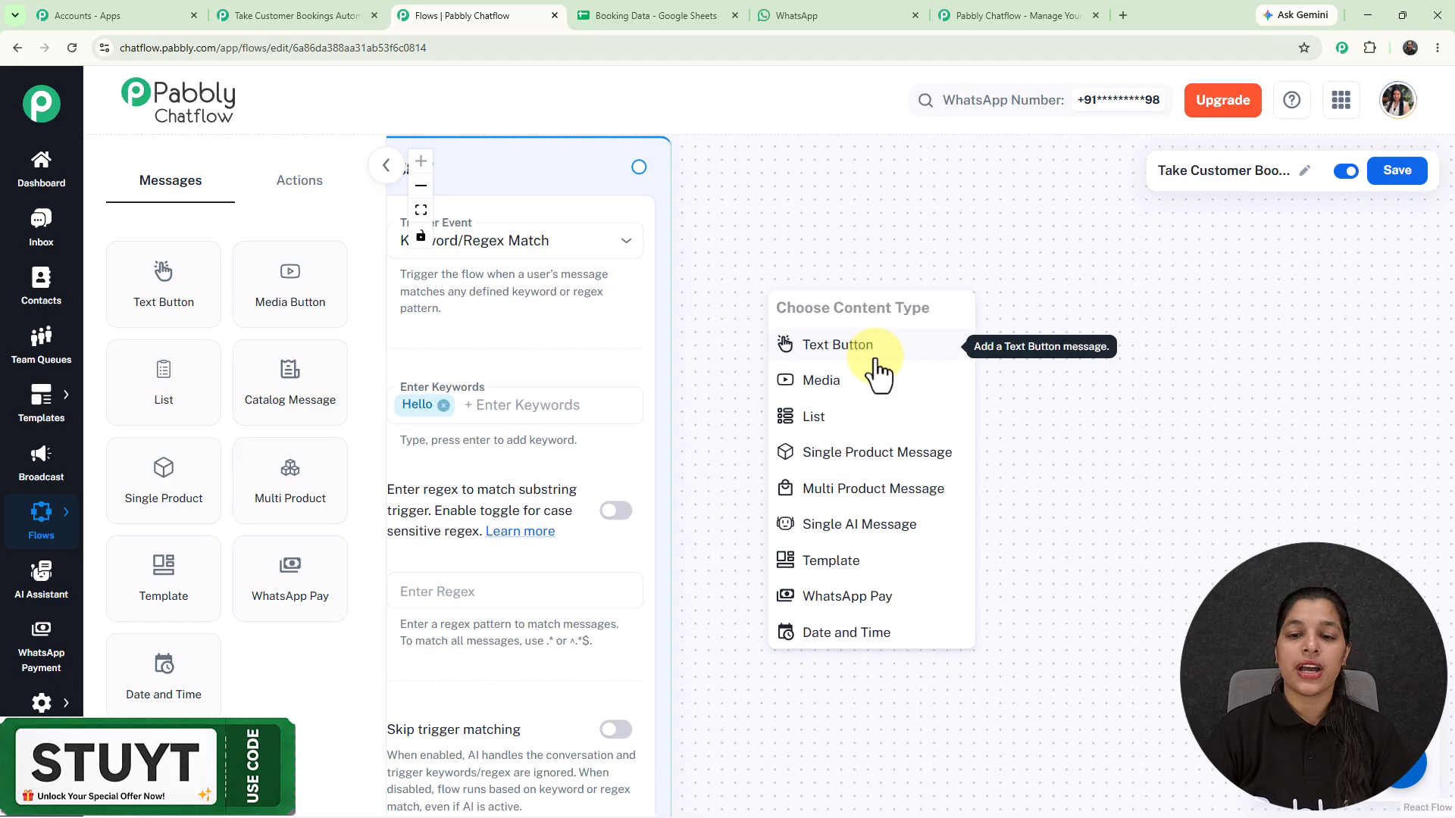
{"action": "left_click", "coordinate": [852, 380]}
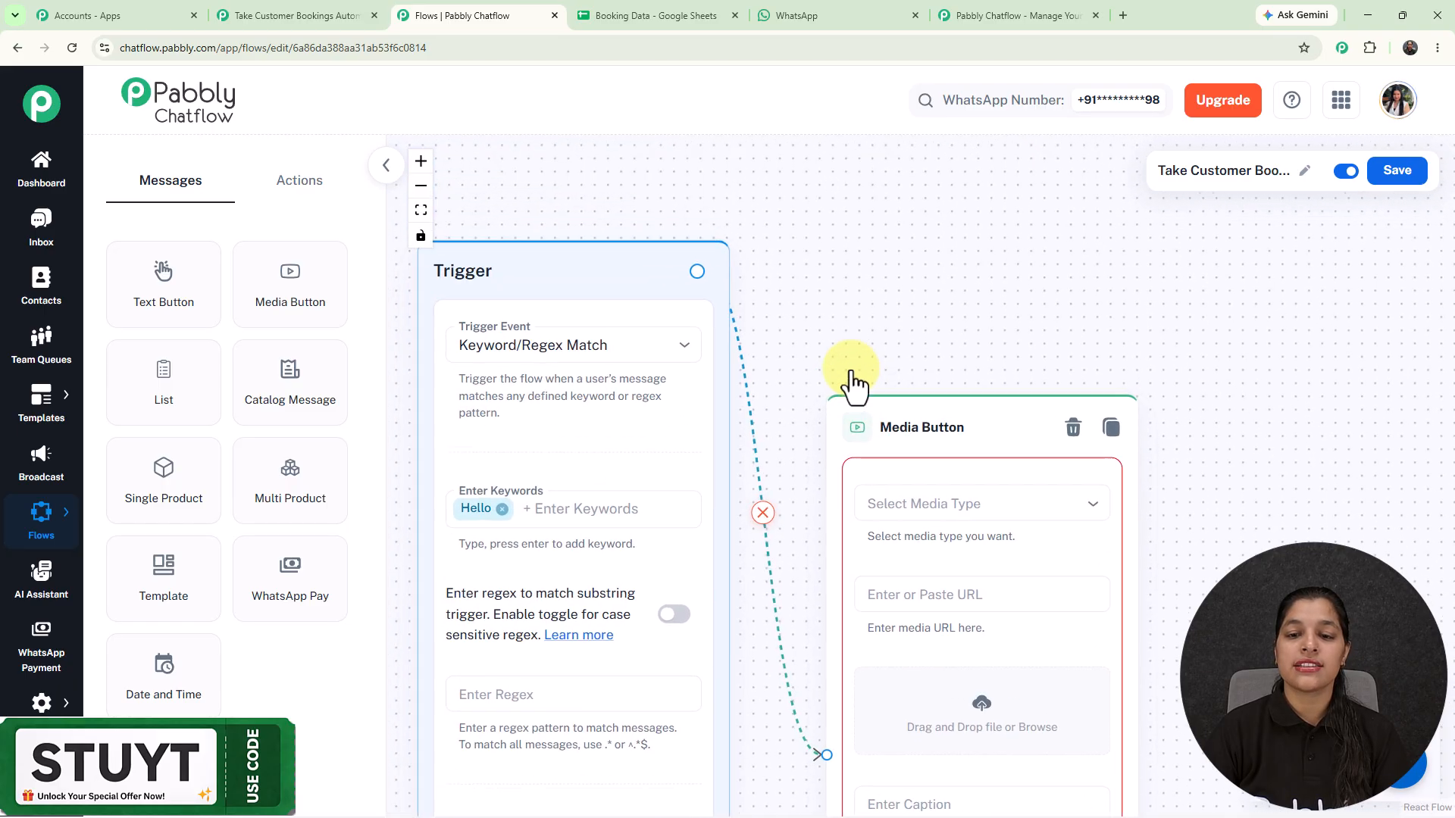
Step: Set the media type of the Media Button message to Image
{"action": "scroll", "coordinate": [850, 367], "scroll_direction": "down", "scroll_amount": 3}
{"action": "left_click_drag", "start_coordinate": [894, 402], "coordinate": [852, 292]}
{"action": "left_click_drag", "start_coordinate": [1178, 475], "coordinate": [1065, 336]}
{"action": "left_click", "coordinate": [834, 215]}
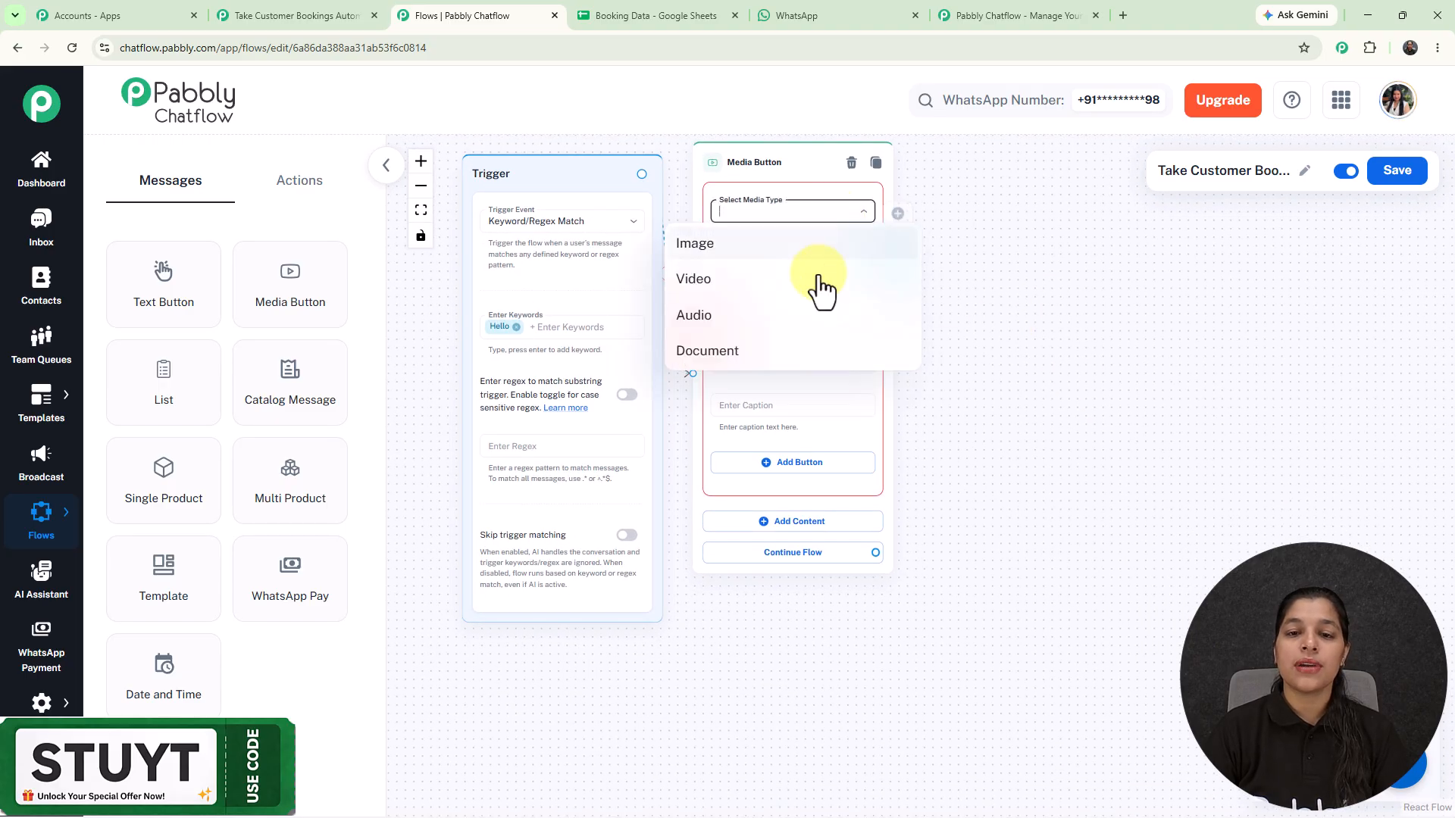
{"action": "left_click", "coordinate": [740, 252]}
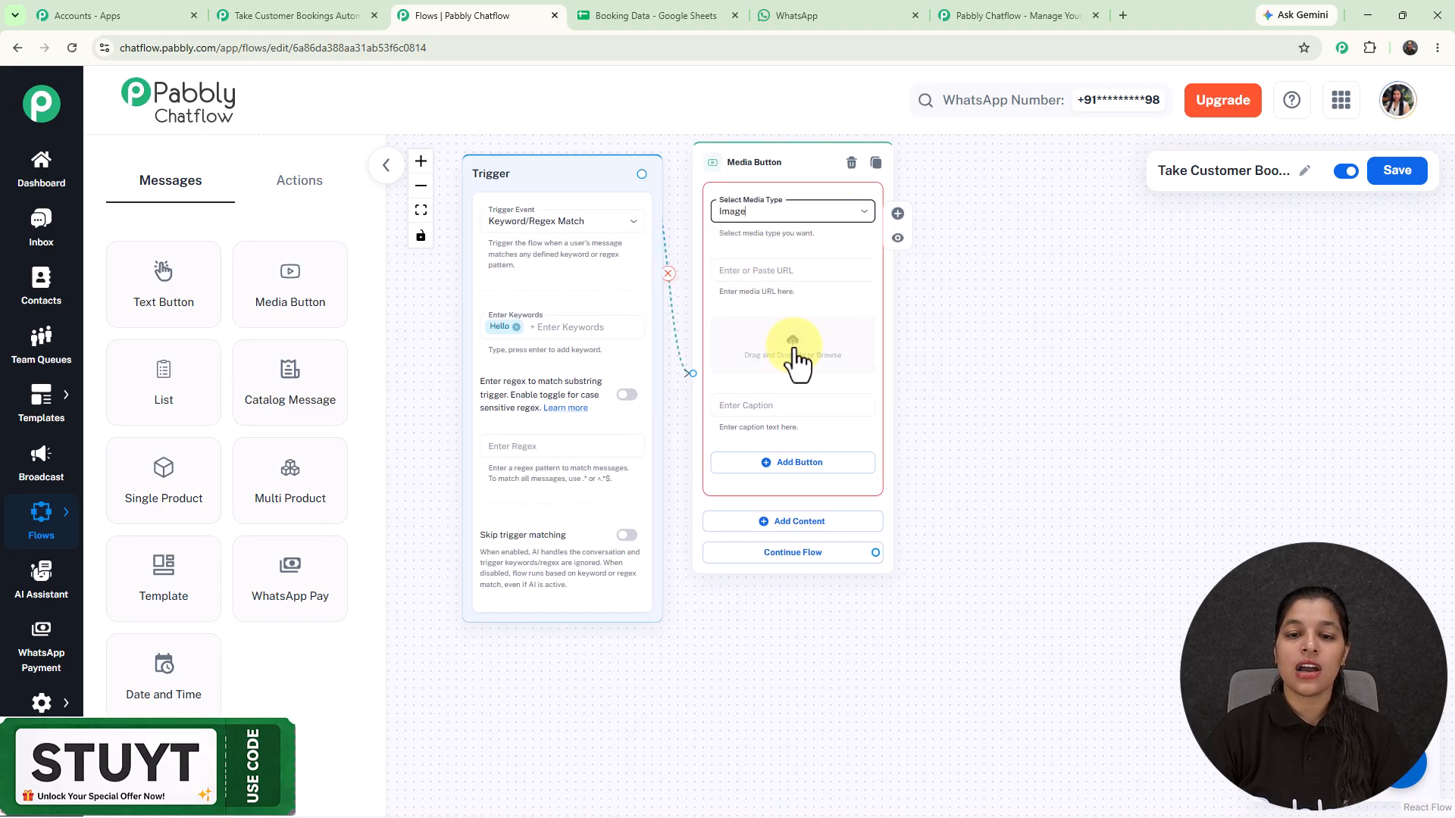
Step: Insert the Glow & Grace salon welcome image from the Media Library into the Media Button message
{"action": "scroll", "coordinate": [796, 360], "scroll_direction": "up", "scroll_amount": 3}
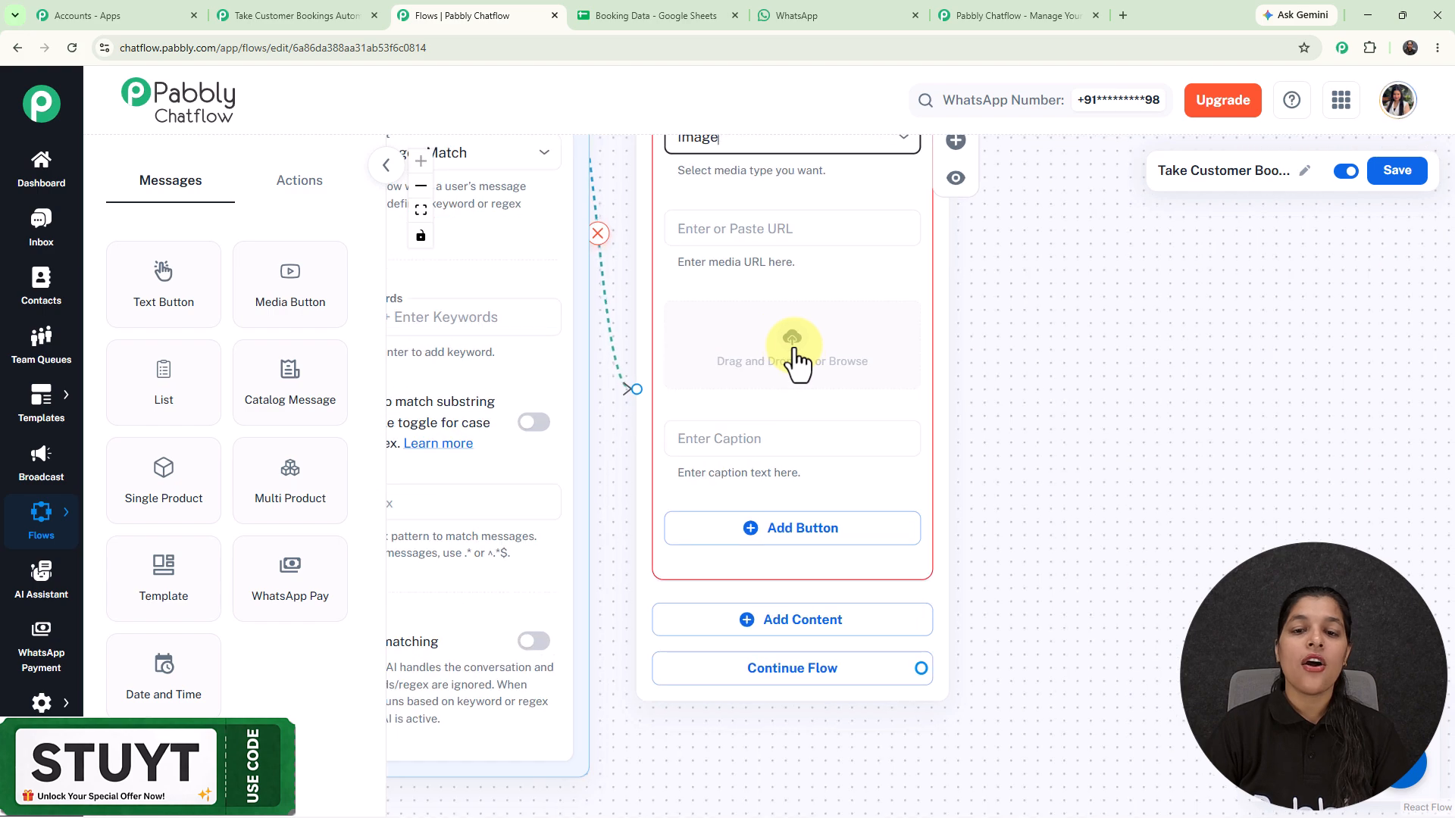
{"action": "left_click", "coordinate": [793, 353]}
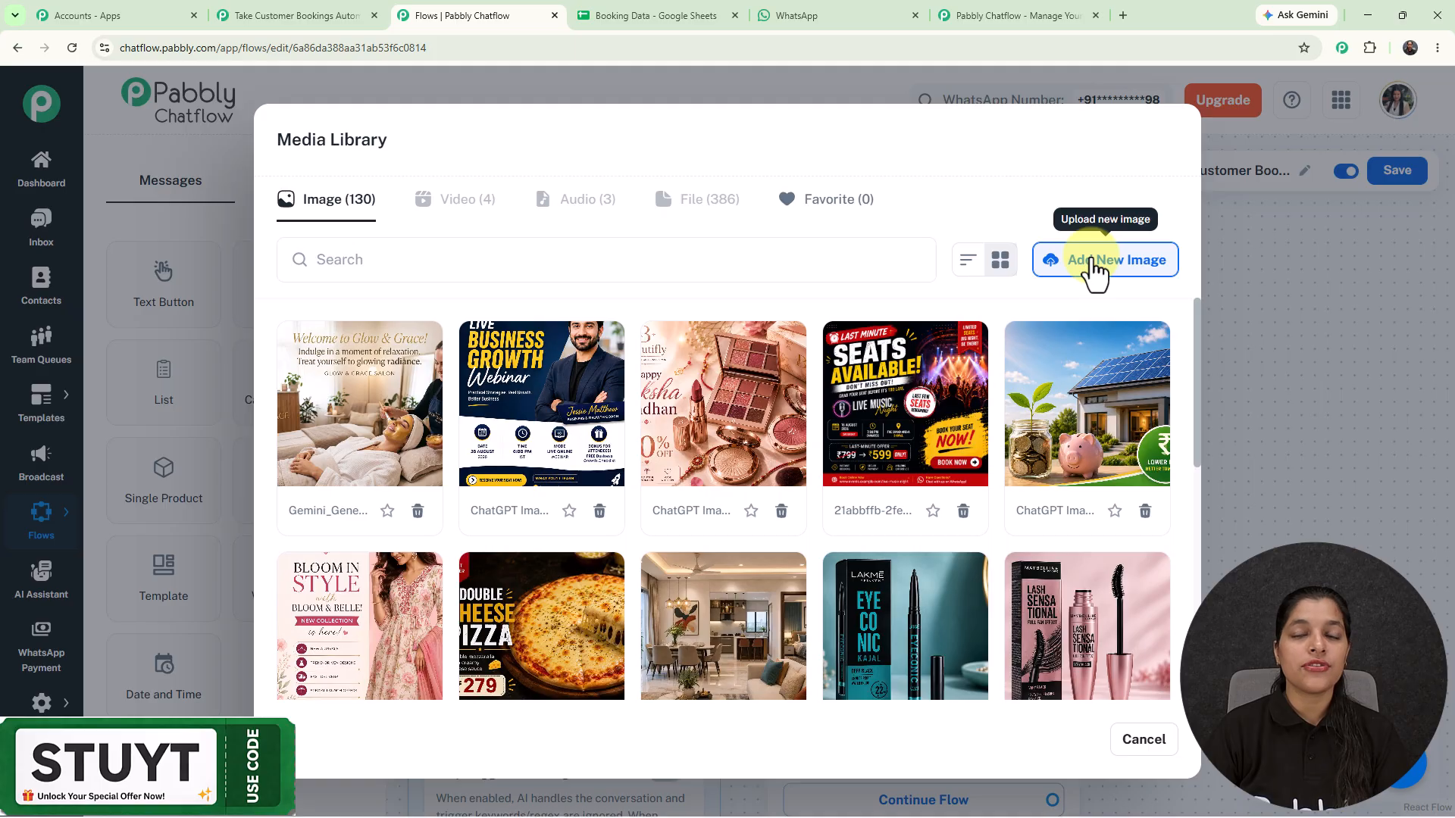
{"action": "left_click", "coordinate": [419, 390]}
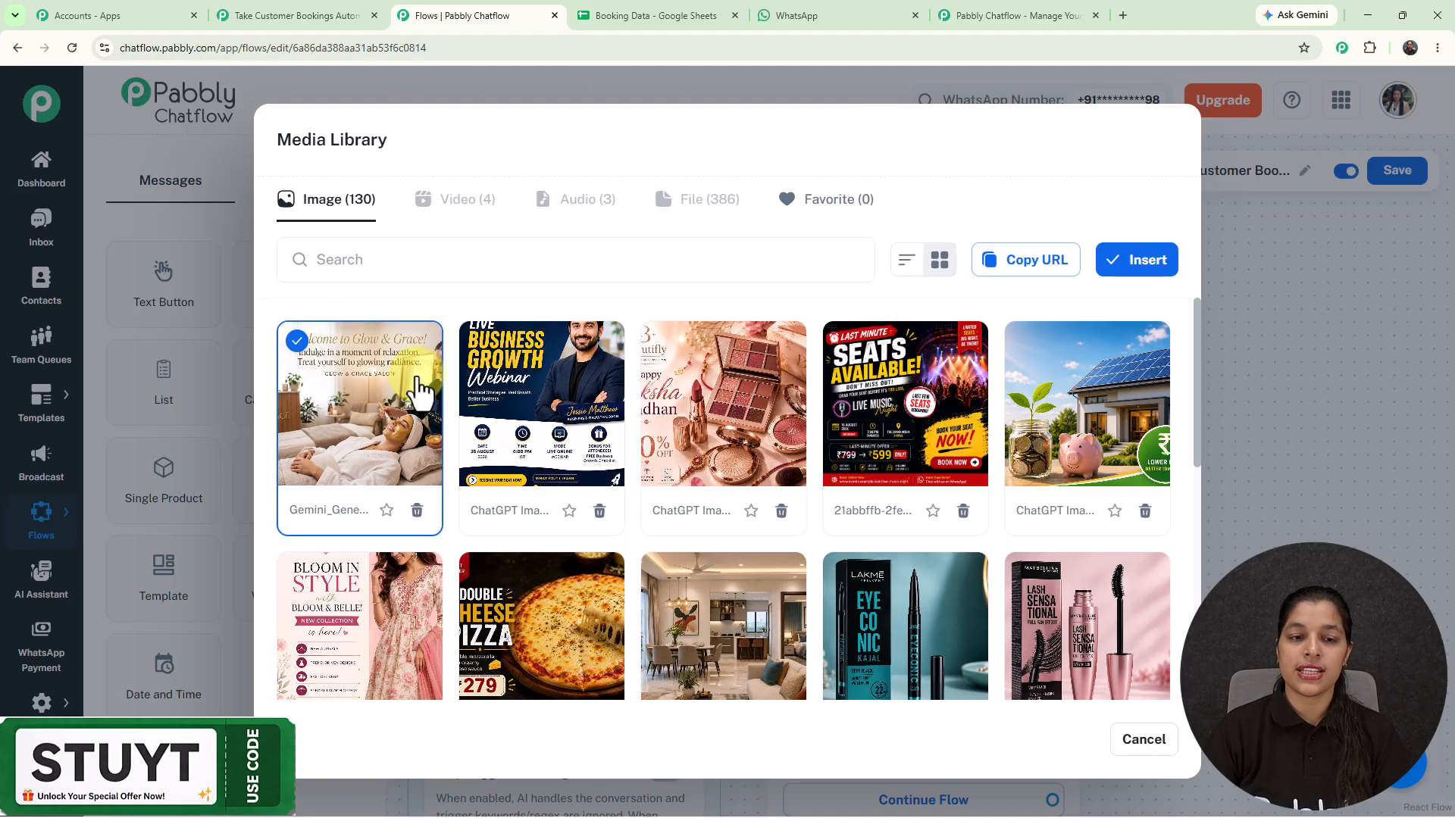
{"action": "left_click", "coordinate": [1129, 259]}
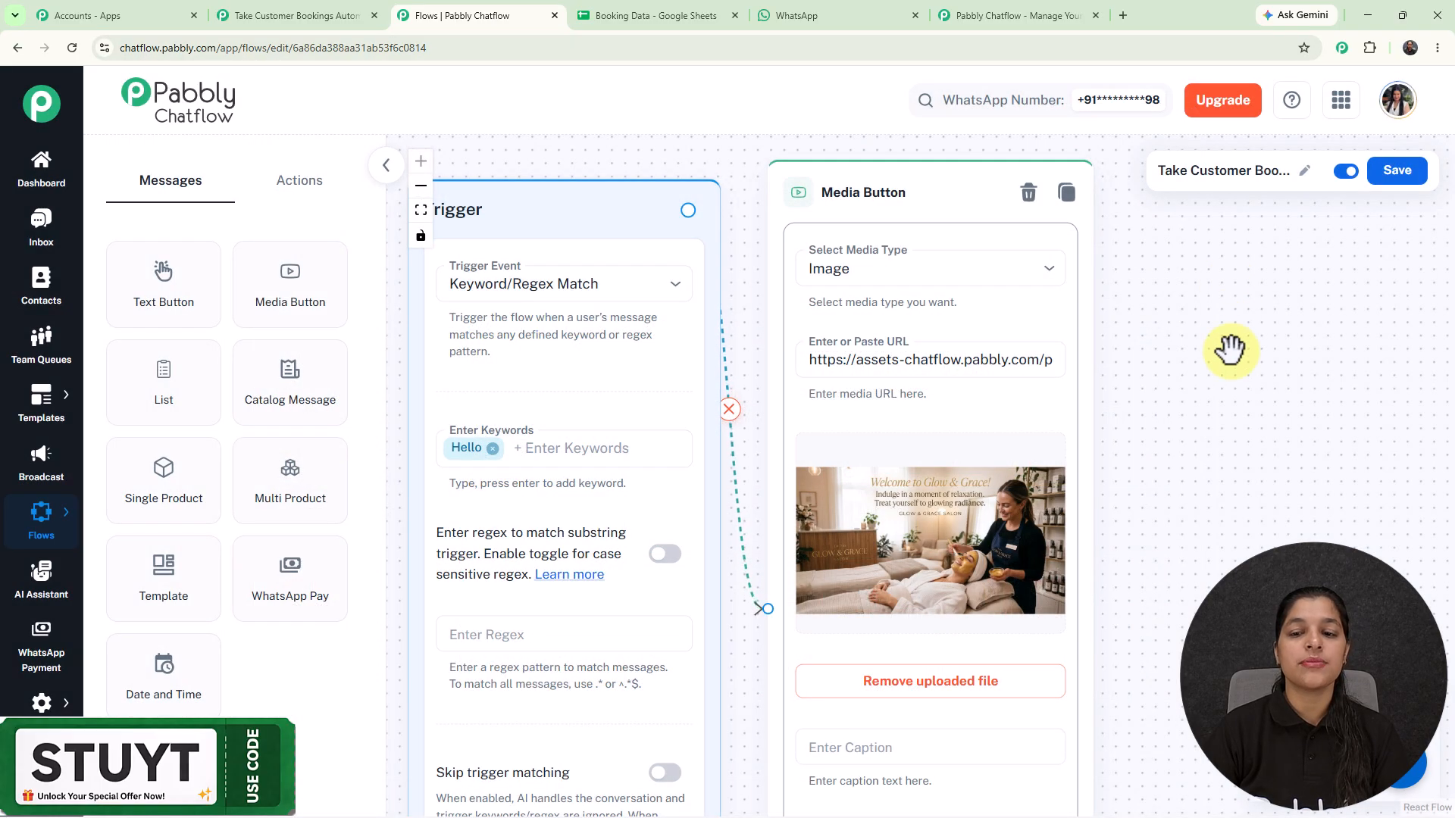
{"action": "scroll", "coordinate": [1228, 352], "scroll_direction": "down", "scroll_amount": 4}
{"action": "left_click_drag", "start_coordinate": [1218, 429], "coordinate": [907, 240]}
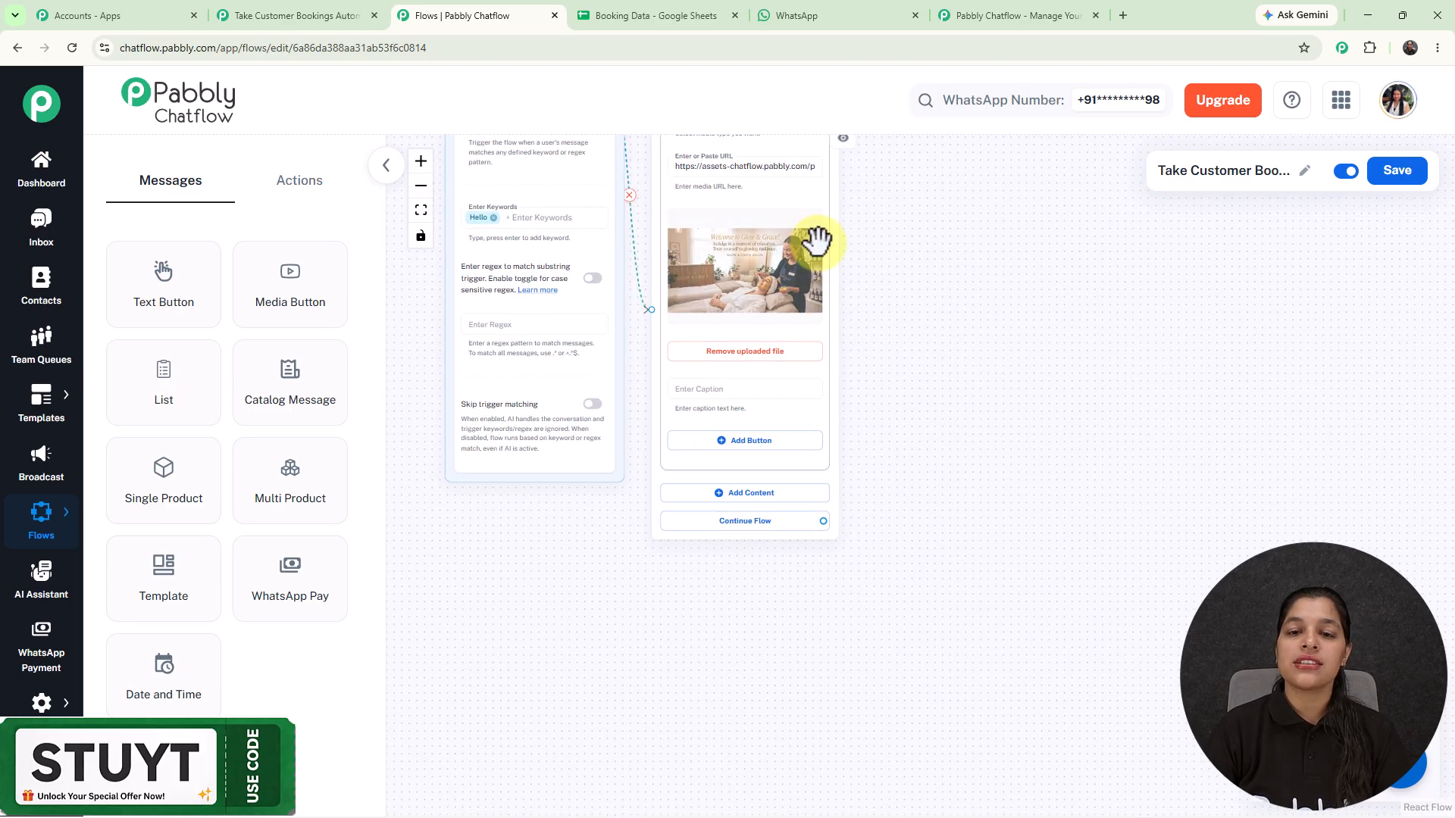
{"action": "scroll", "coordinate": [773, 254], "scroll_direction": "up", "scroll_amount": 4}
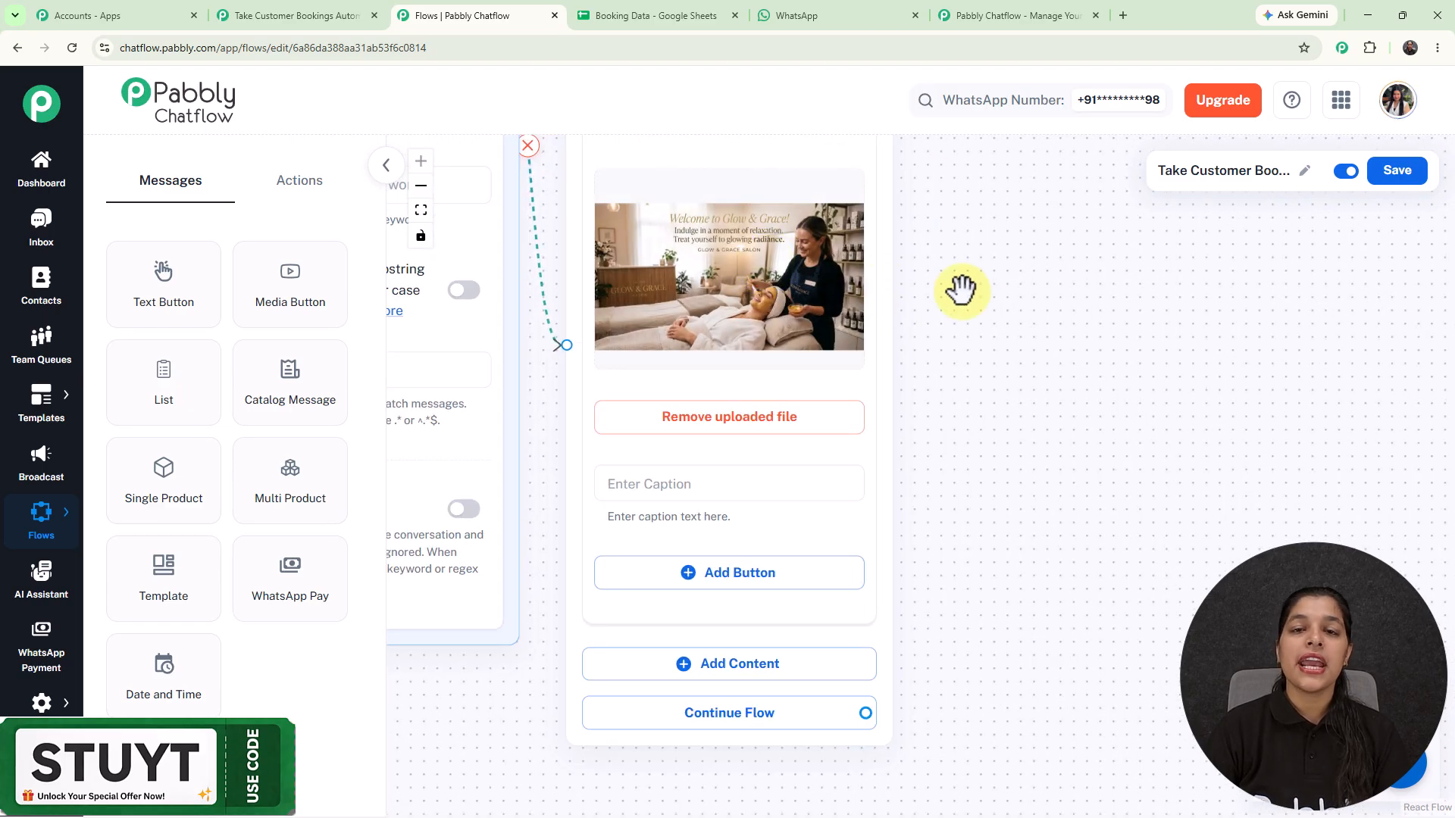
Step: Add a Text Button content block below the image in the Media Button message
{"action": "left_click_drag", "start_coordinate": [1003, 435], "coordinate": [999, 307]}
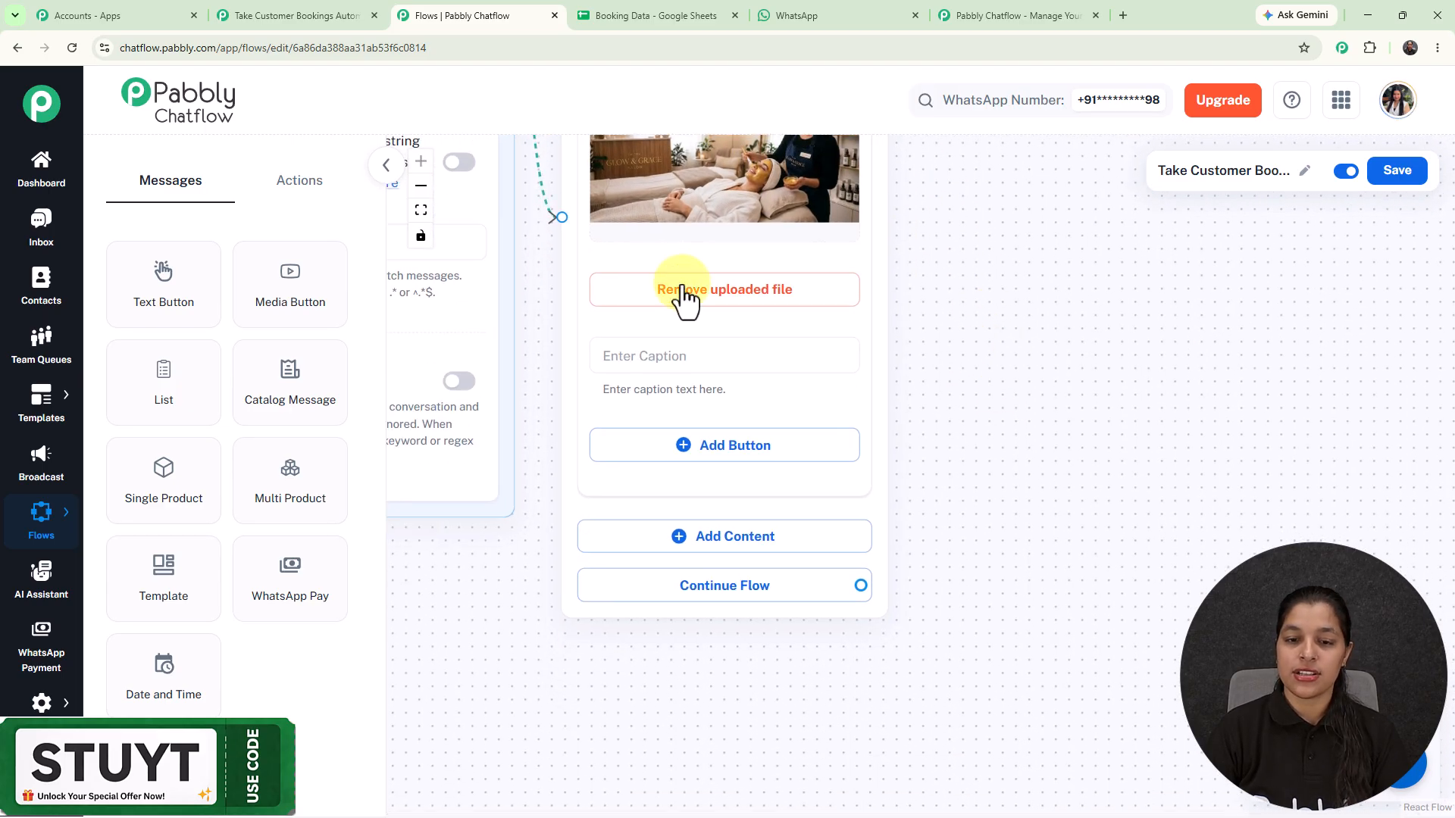
{"action": "left_click", "coordinate": [770, 538]}
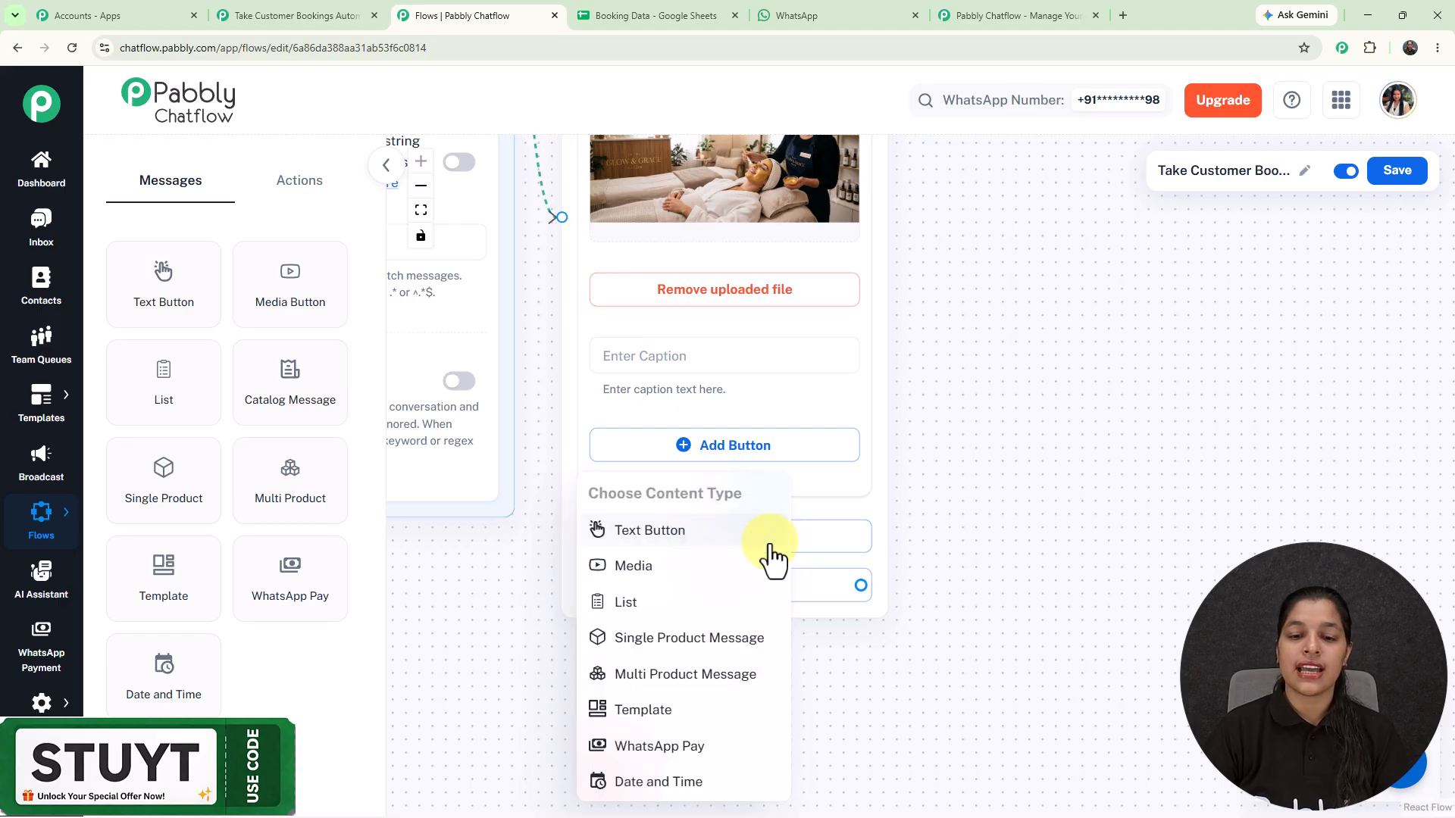
{"action": "left_click", "coordinate": [703, 531]}
{"action": "left_click_drag", "start_coordinate": [923, 491], "coordinate": [907, 244]}
Step: Enter the "Hello and Welcome to *Glow & Grace Salon!*" message and add a quick reply button labelled "Book Appointment💅"
{"action": "left_click", "coordinate": [633, 396]}
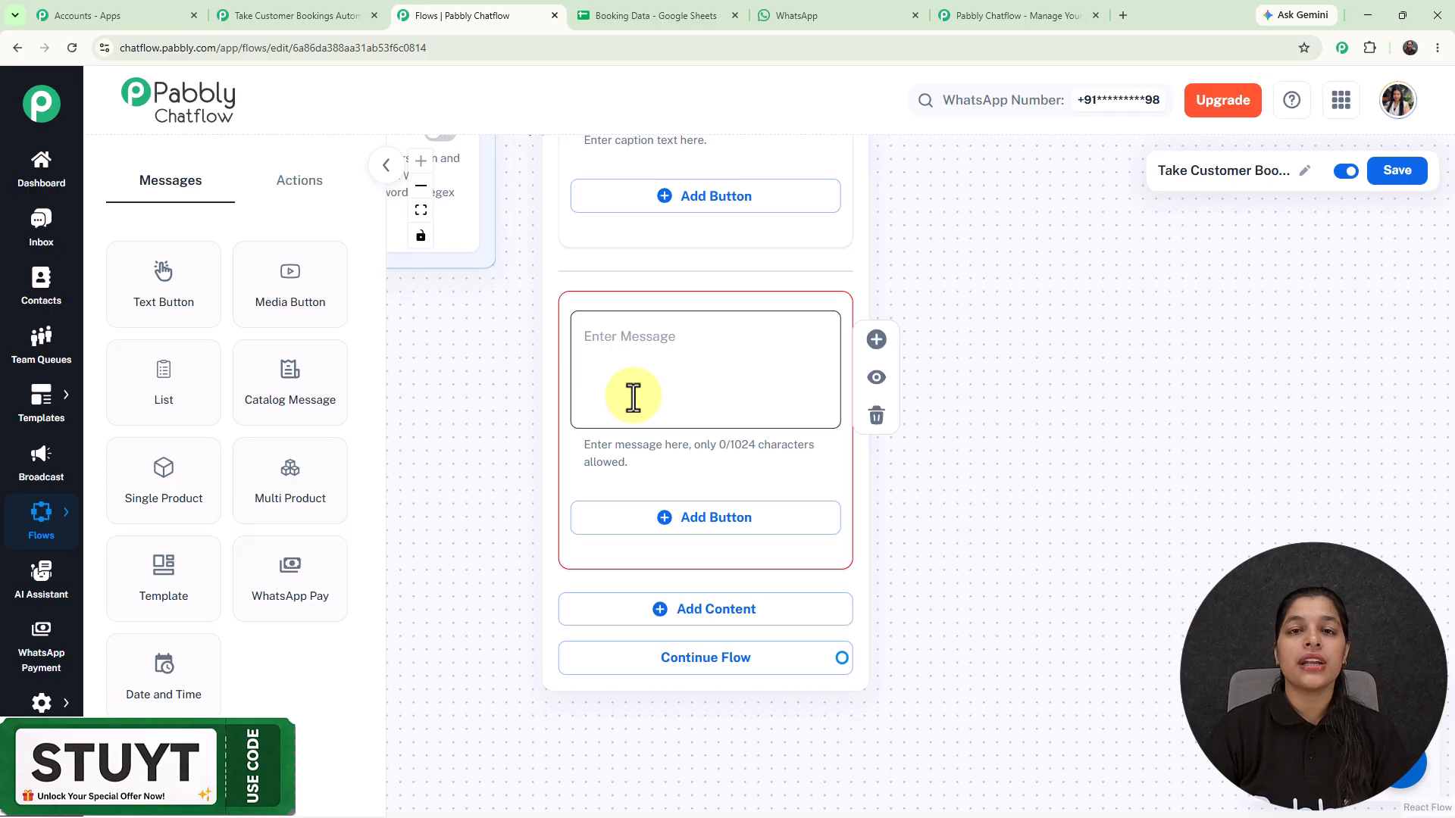
{"action": "left_click", "coordinate": [710, 539]}
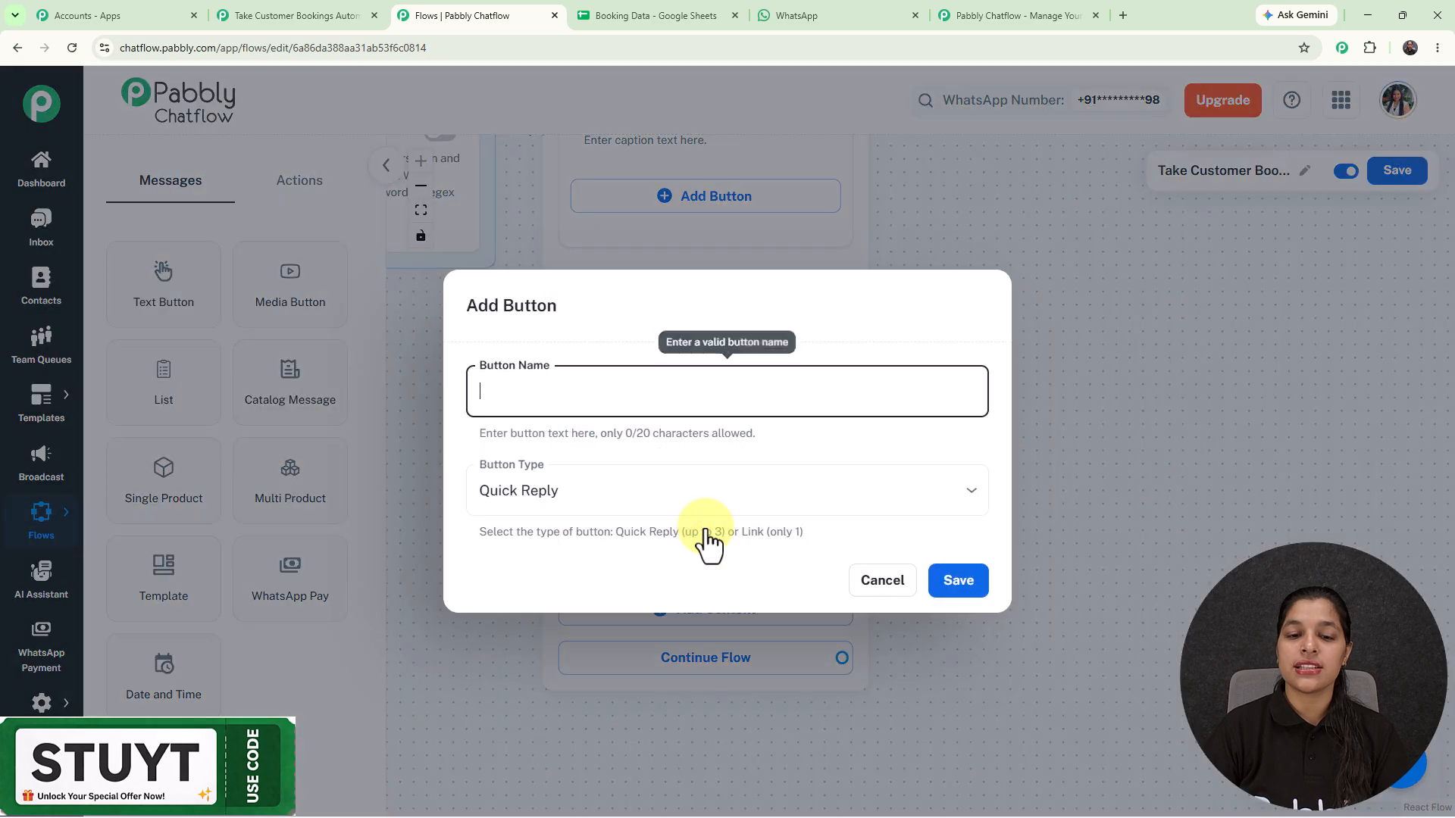
{"action": "left_click", "coordinate": [1175, 325]}
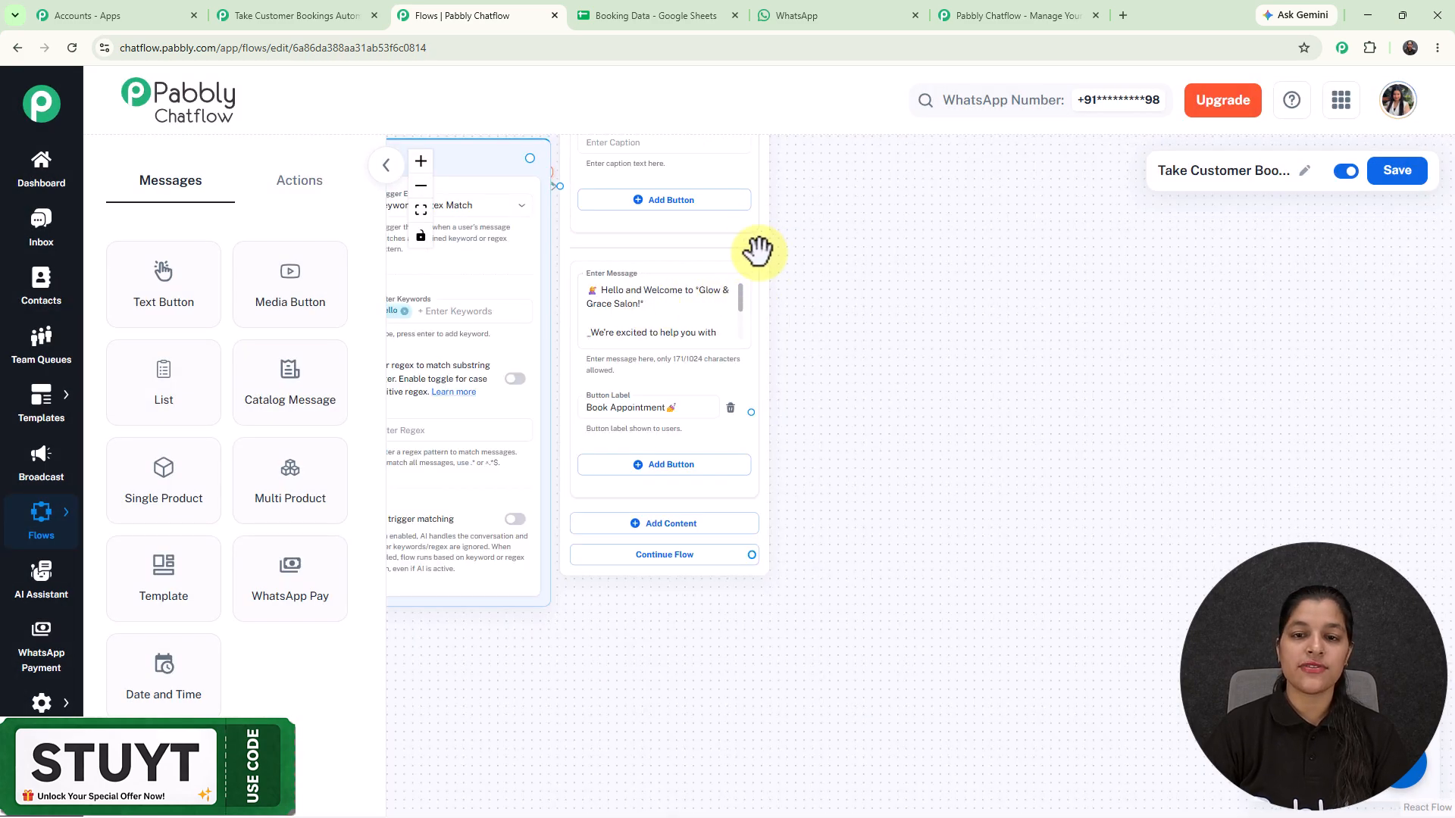
Step: Connect the Book Appointment button to a new List message
{"action": "left_click_drag", "start_coordinate": [757, 250], "coordinate": [784, 316]}
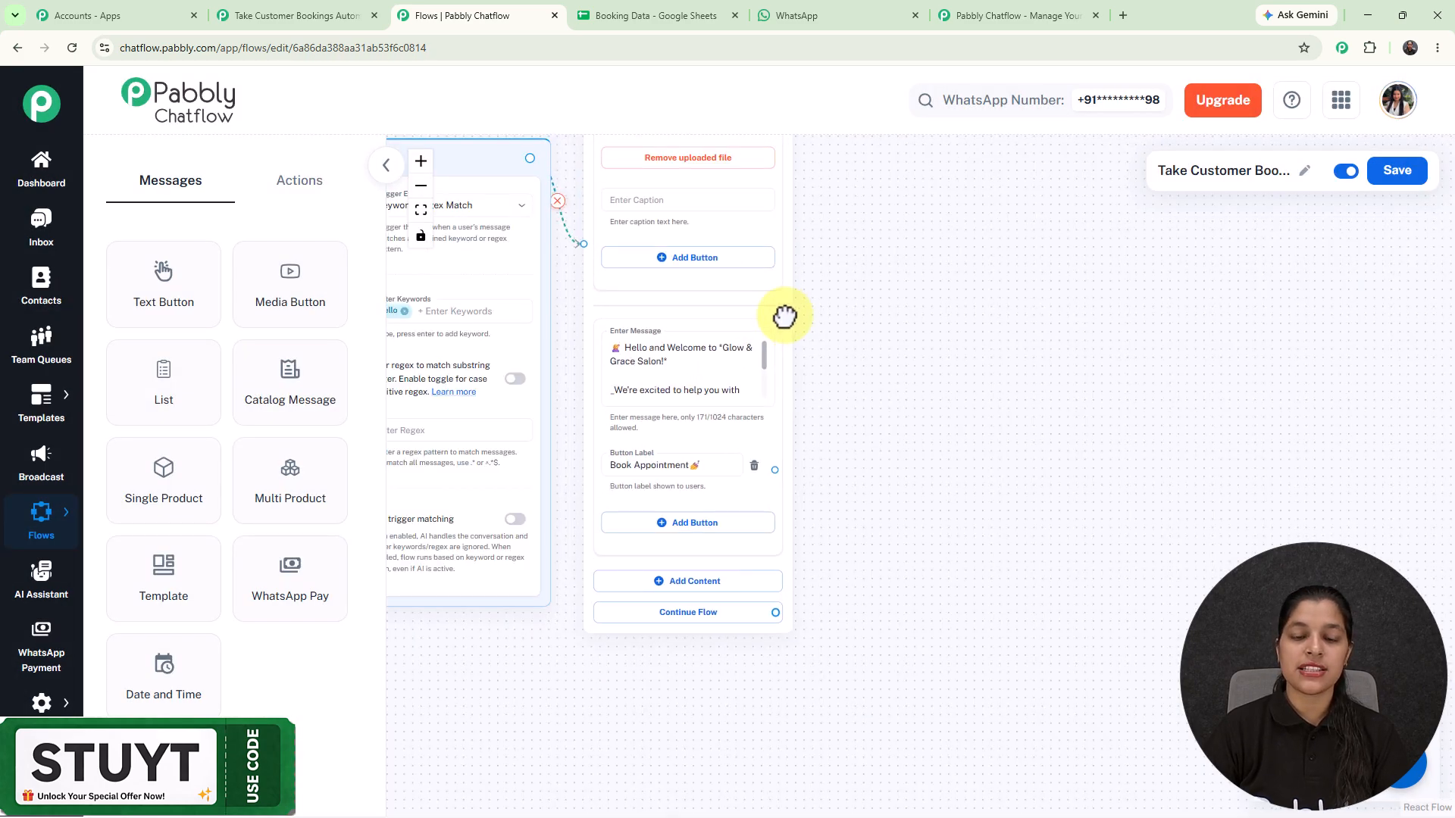
{"action": "scroll", "coordinate": [692, 436], "scroll_direction": "up", "scroll_amount": 3}
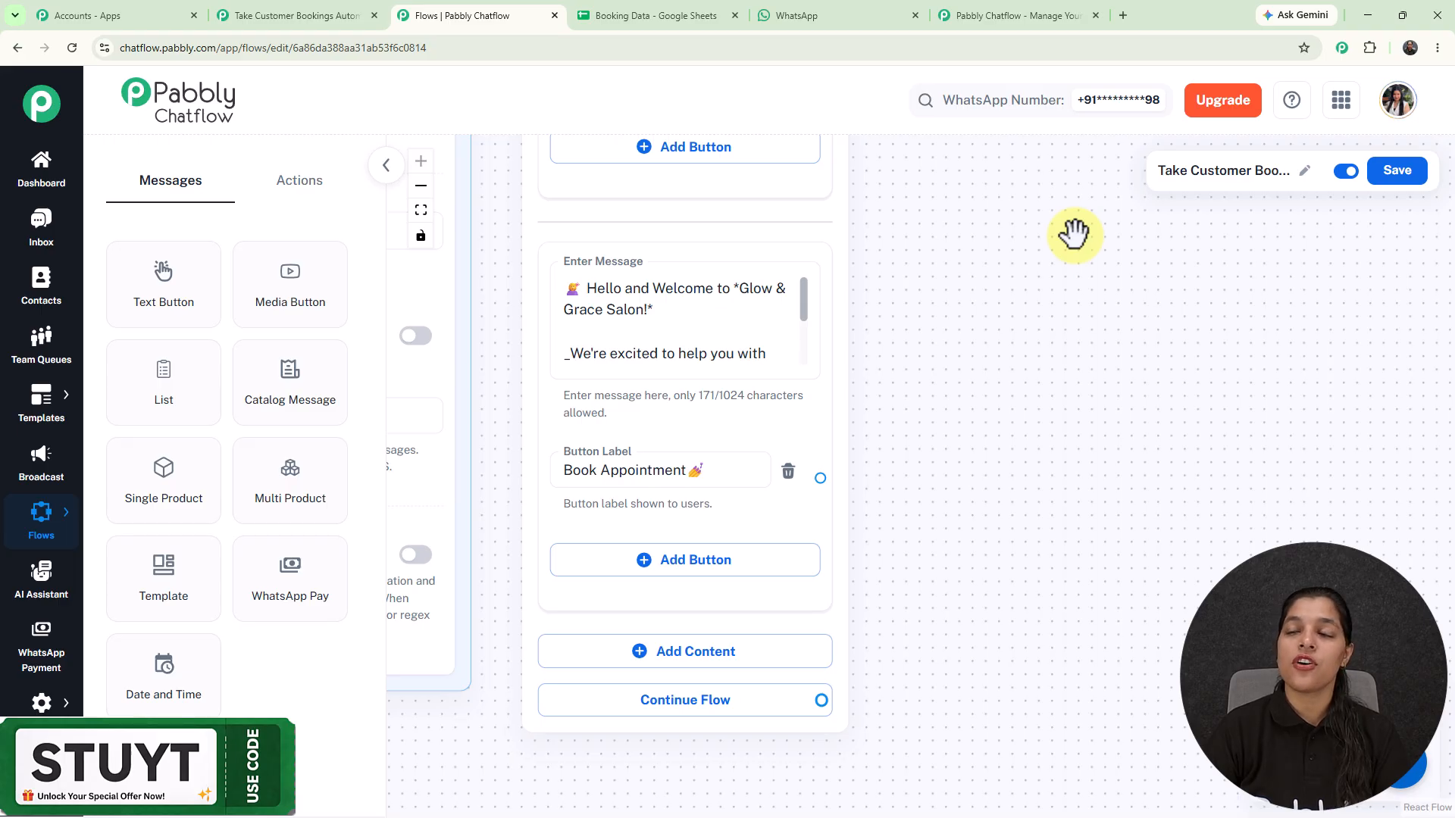
{"action": "left_click_drag", "start_coordinate": [820, 477], "coordinate": [985, 273]}
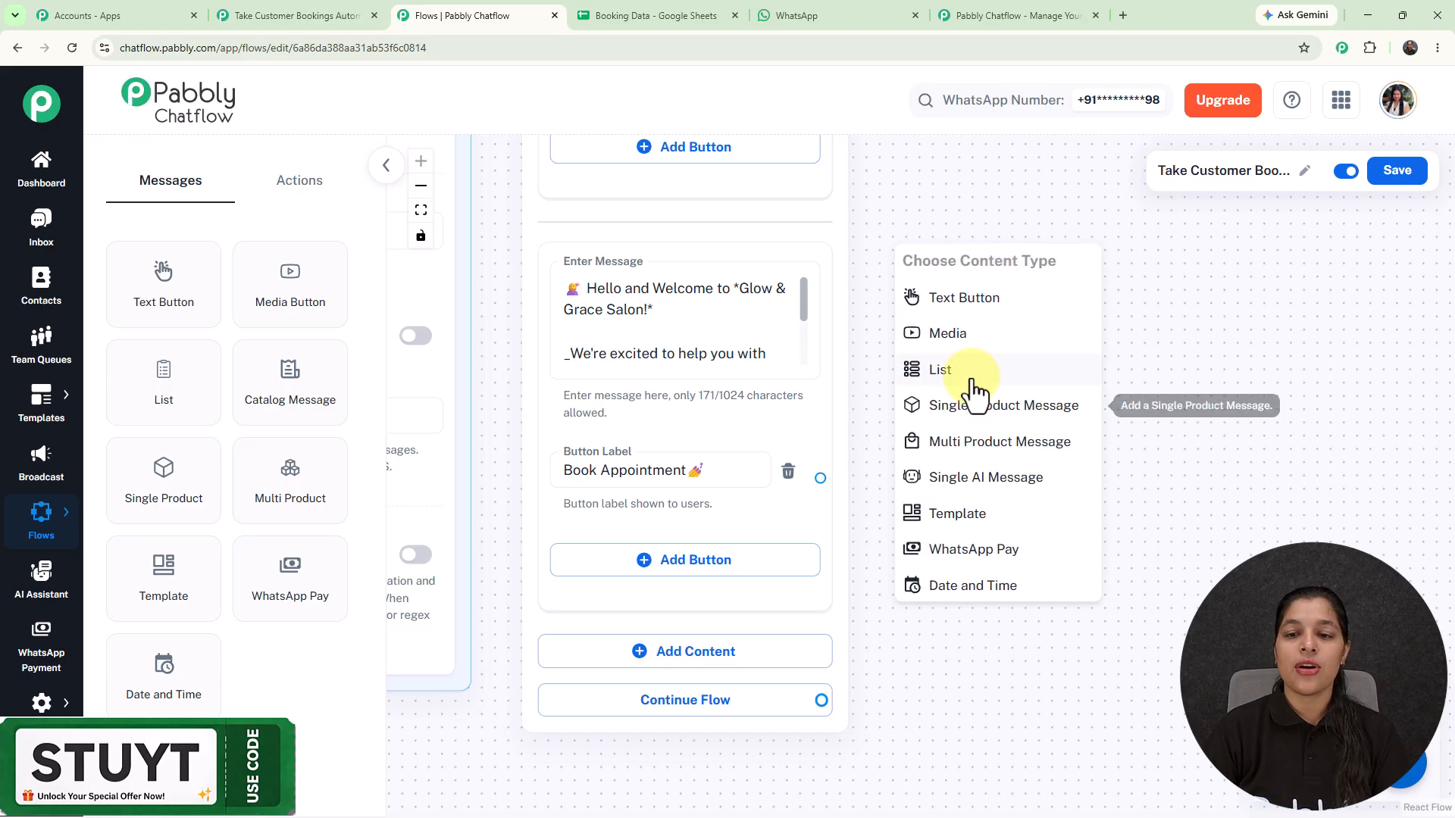
{"action": "left_click", "coordinate": [940, 370]}
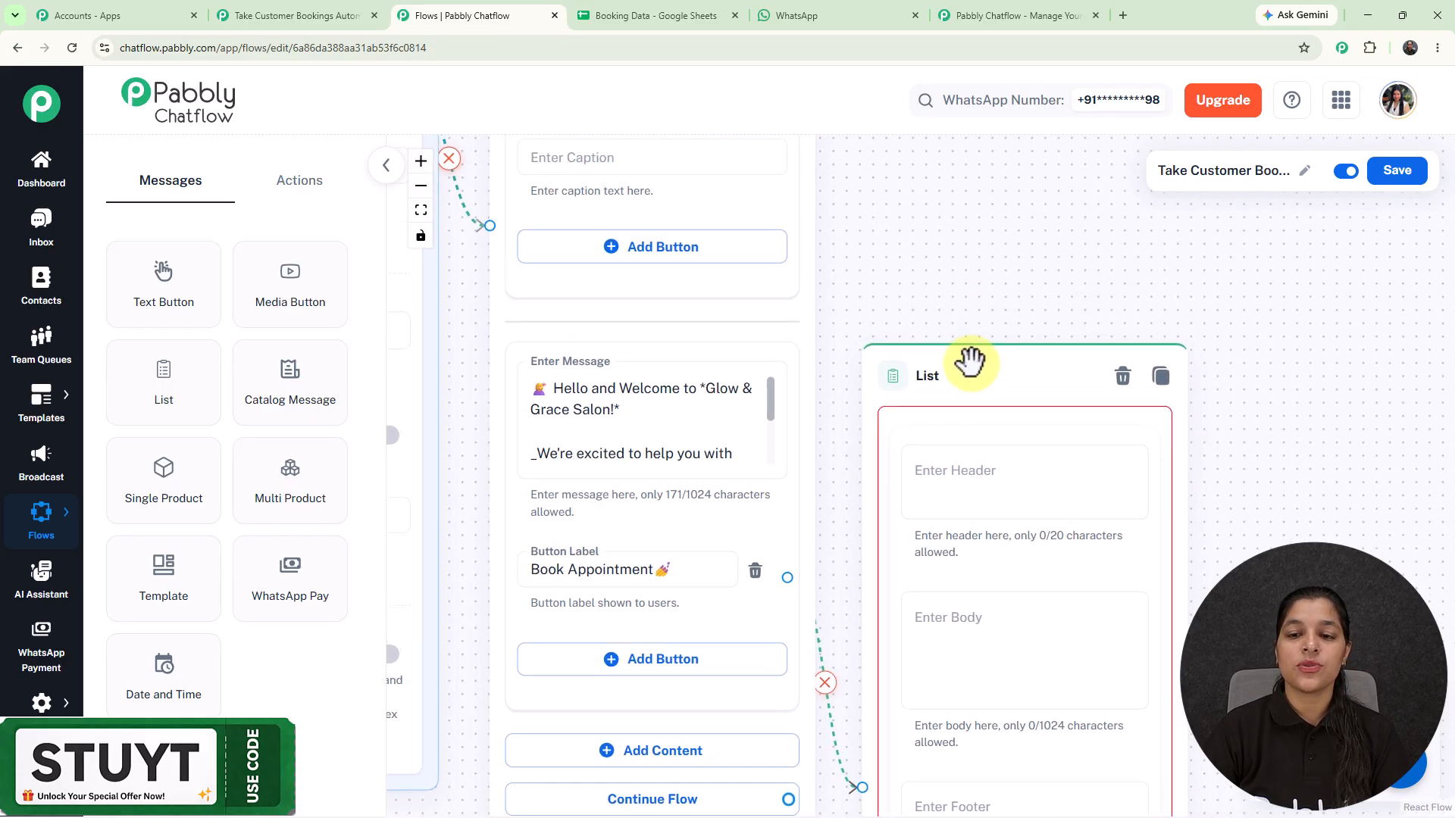
Step: Position the List message beside the Media Button message, leaving a gap for their connection line
{"action": "scroll", "coordinate": [970, 361], "scroll_direction": "down", "scroll_amount": 3}
{"action": "left_click_drag", "start_coordinate": [971, 358], "coordinate": [948, 172]}
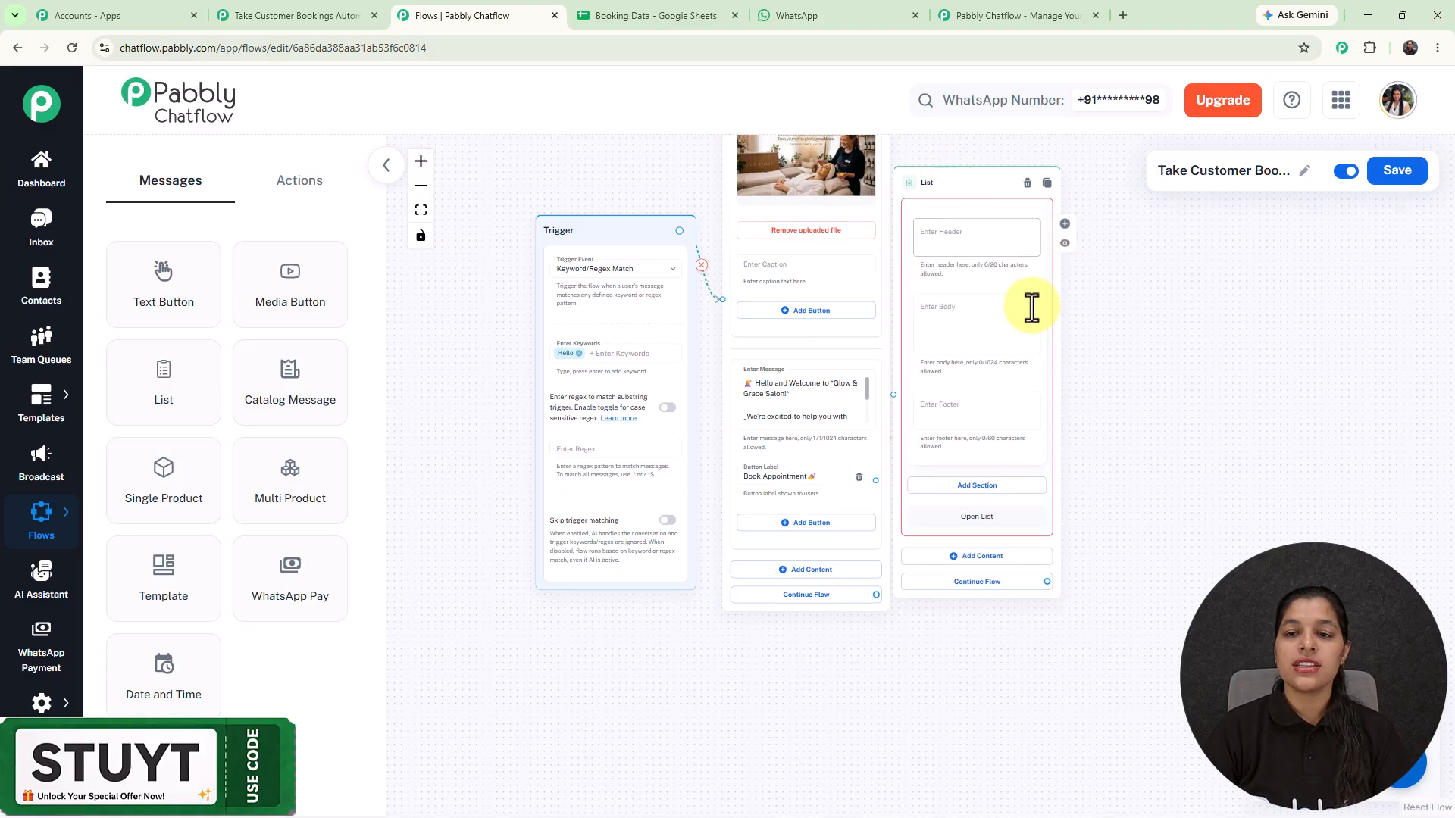
{"action": "left_click_drag", "start_coordinate": [1153, 374], "coordinate": [1013, 347]}
{"action": "scroll", "coordinate": [1013, 347], "scroll_direction": "up", "scroll_amount": 1}
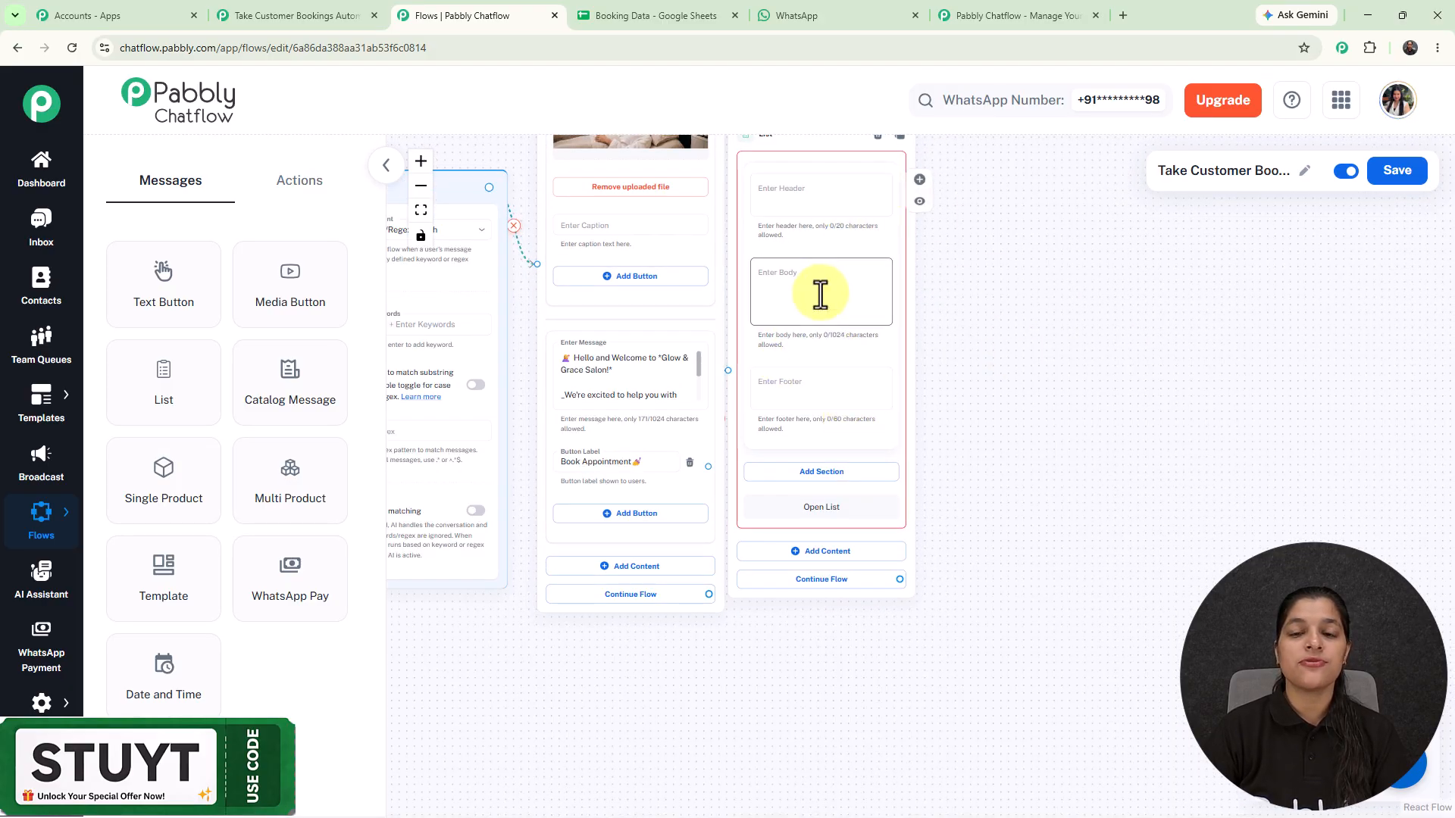
{"action": "scroll", "coordinate": [821, 294], "scroll_direction": "up", "scroll_amount": 3}
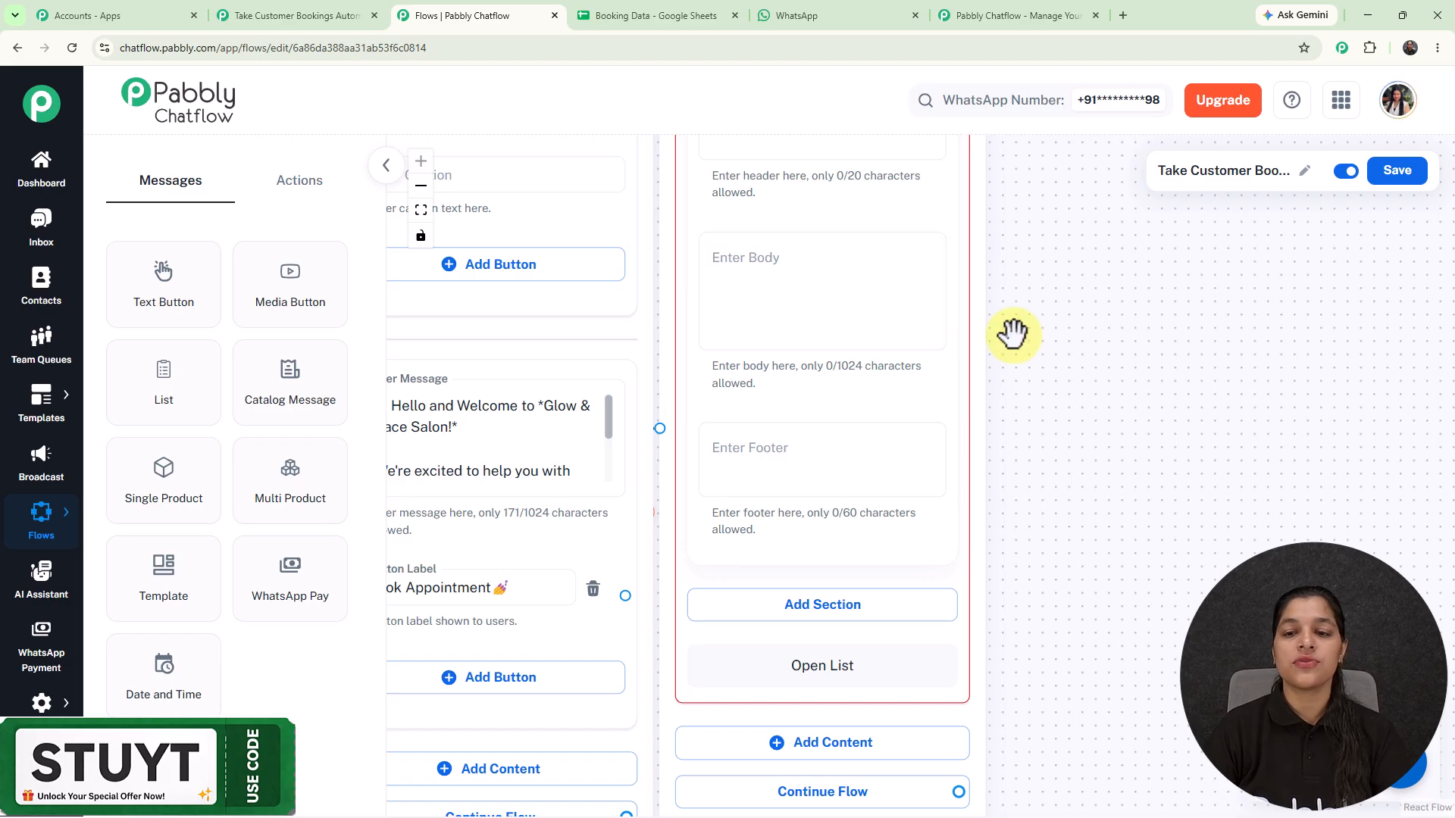
{"action": "left_click_drag", "start_coordinate": [980, 341], "coordinate": [1026, 336]}
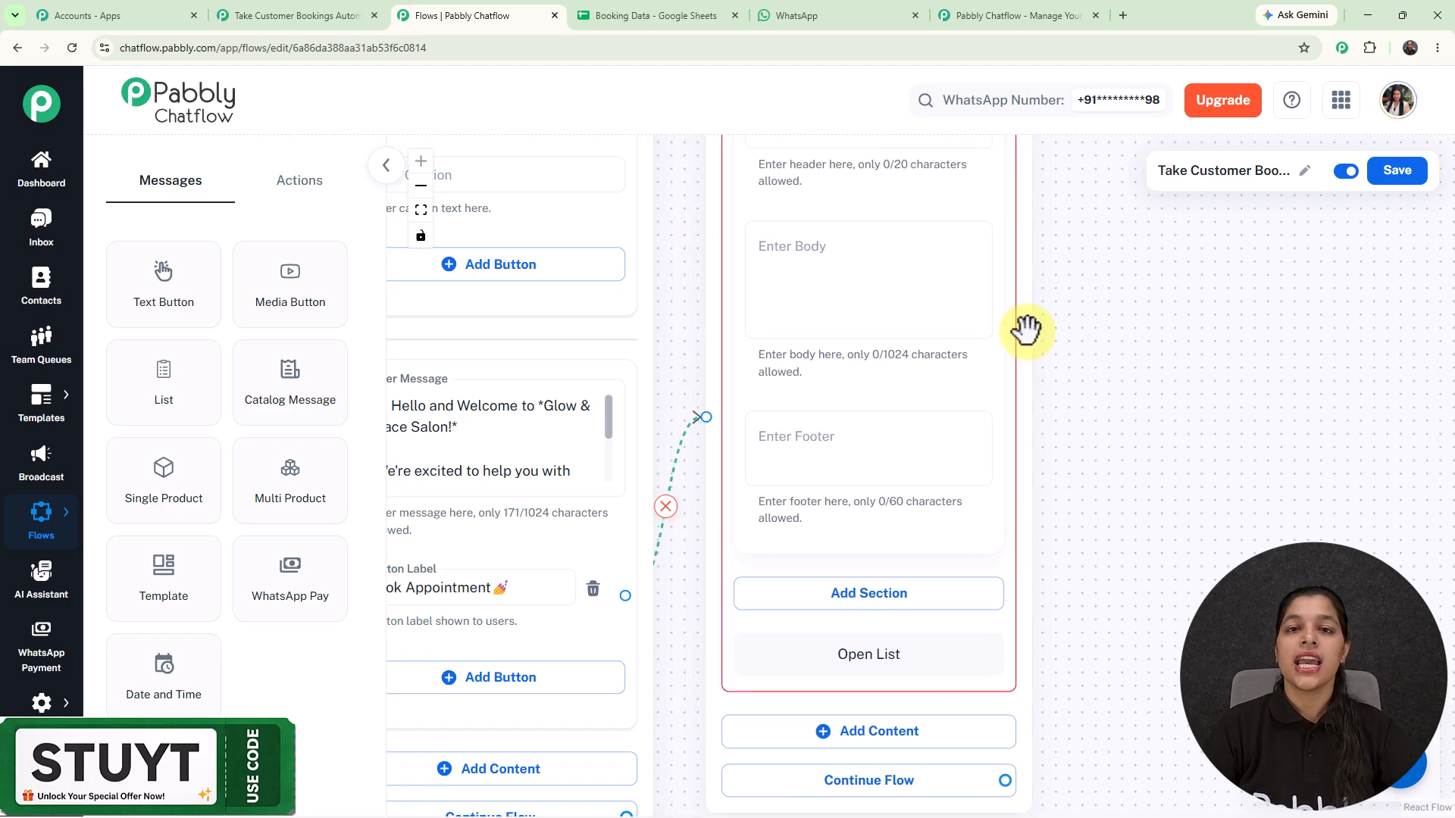
Step: Enter "💄 Let's schedule your visit! Please choose a service:" as the List body and add a section titled Services
{"action": "left_click", "coordinate": [932, 310]}
{"action": "type", "text": "💄 Let's schedule your visit!  Please choose a service:"}
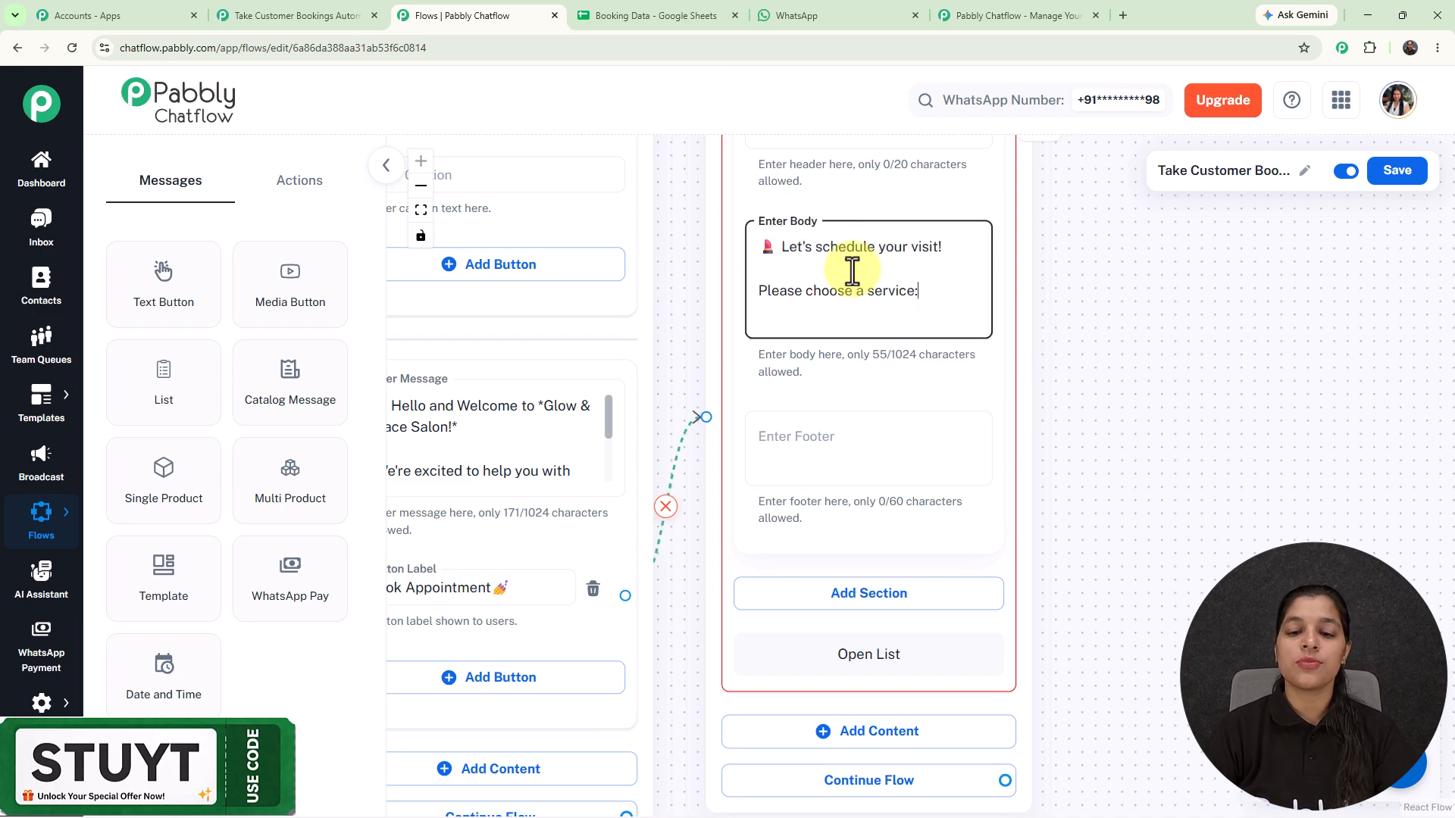
{"action": "left_click", "coordinate": [868, 594]}
{"action": "left_click_drag", "start_coordinate": [1026, 526], "coordinate": [987, 217]}
{"action": "left_click", "coordinate": [861, 364]}
{"action": "type", "text": "Services"}
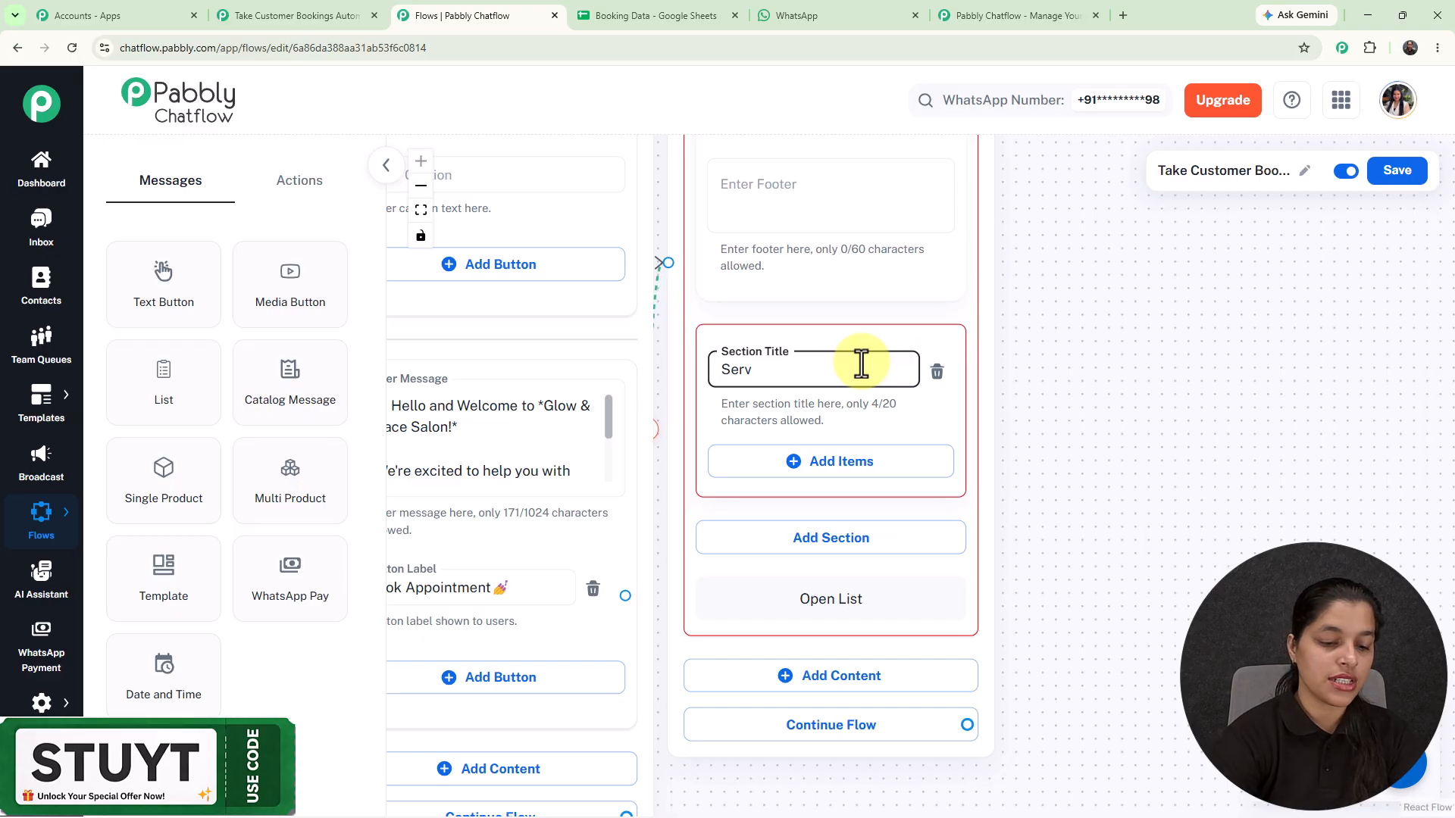
Step: Add an item titled "Haircut & Styling" to the Services section of the List message
{"action": "left_click", "coordinate": [843, 463]}
{"action": "scroll", "coordinate": [997, 396], "scroll_direction": "down", "scroll_amount": 5}
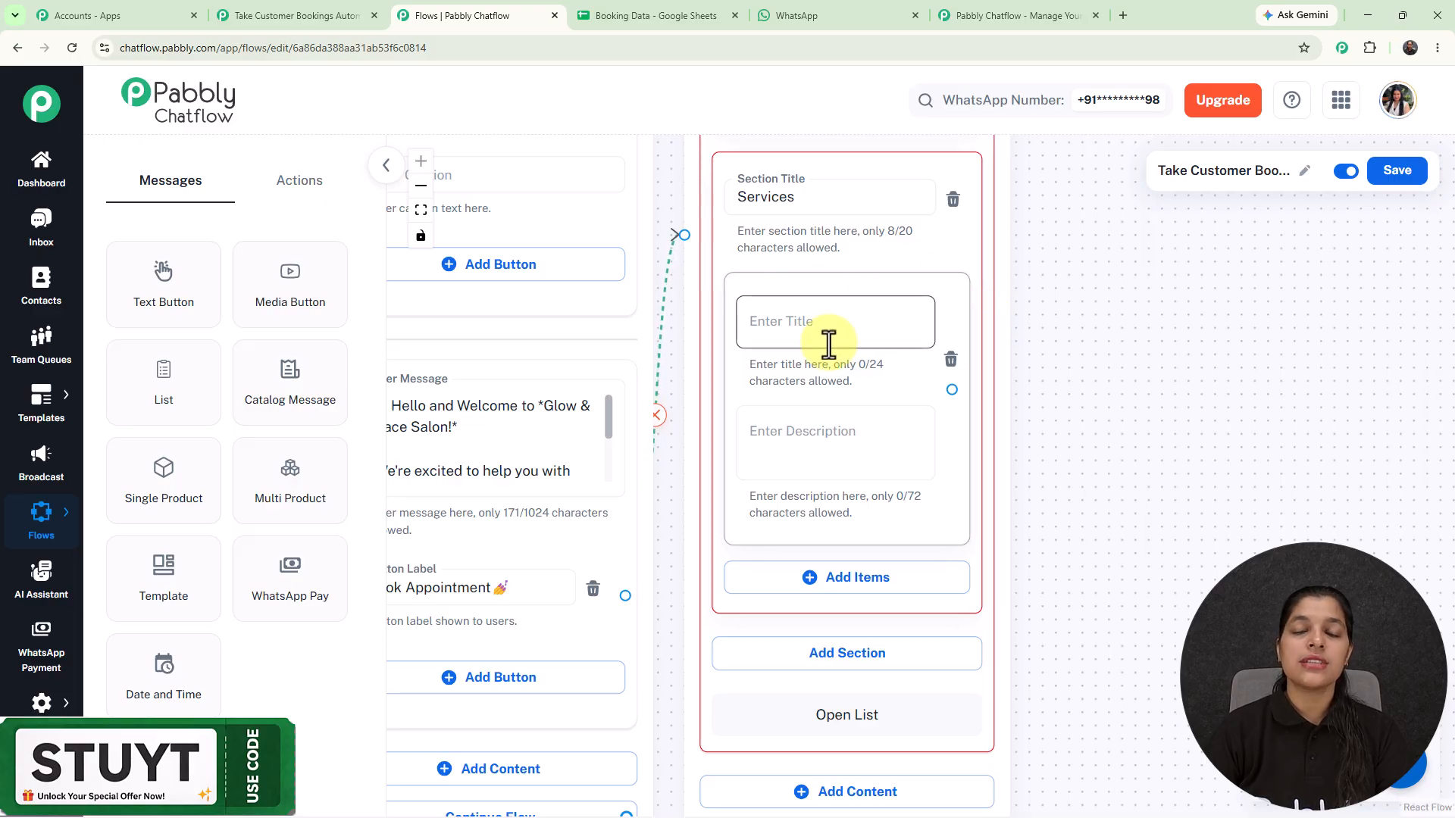
{"action": "left_click", "coordinate": [837, 345]}
{"action": "type", "text": "Haircut & Styling"}
{"action": "scroll", "coordinate": [996, 536], "scroll_direction": "down", "scroll_amount": 3}
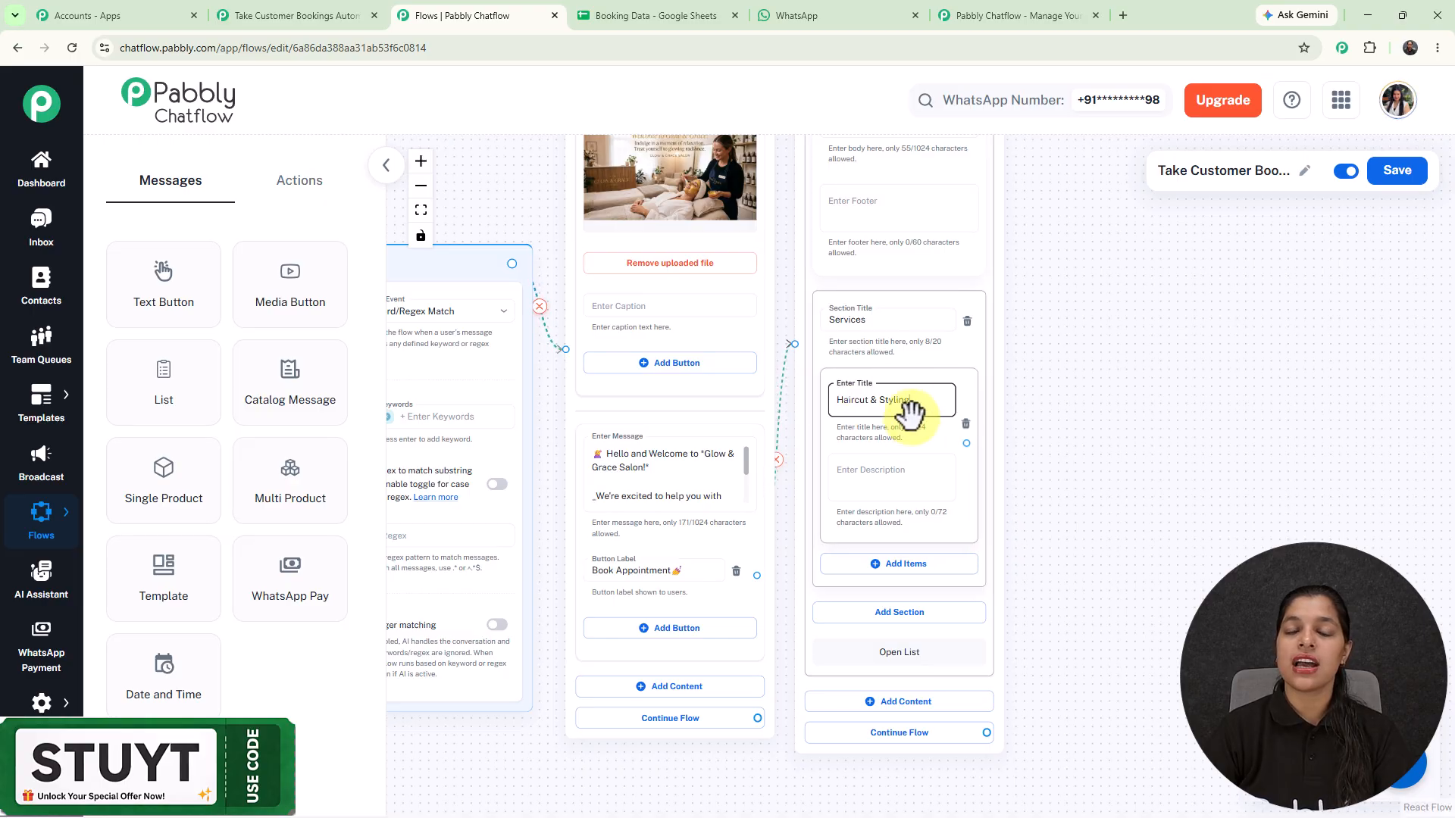
{"action": "scroll", "coordinate": [909, 413], "scroll_direction": "down", "scroll_amount": 3}
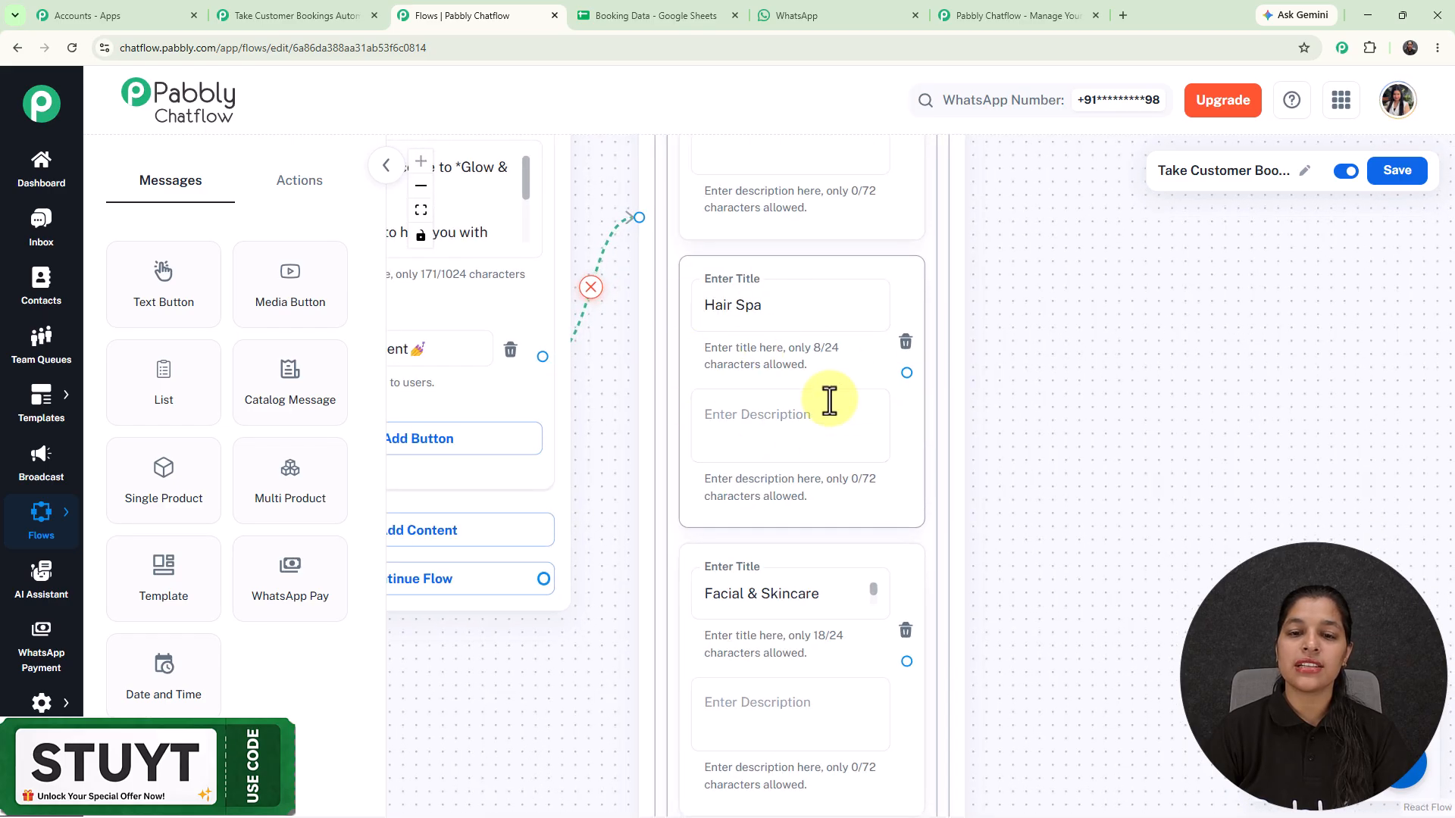
{"action": "left_click", "coordinate": [819, 423]}
{"action": "scroll", "coordinate": [818, 424], "scroll_direction": "down", "scroll_amount": 2}
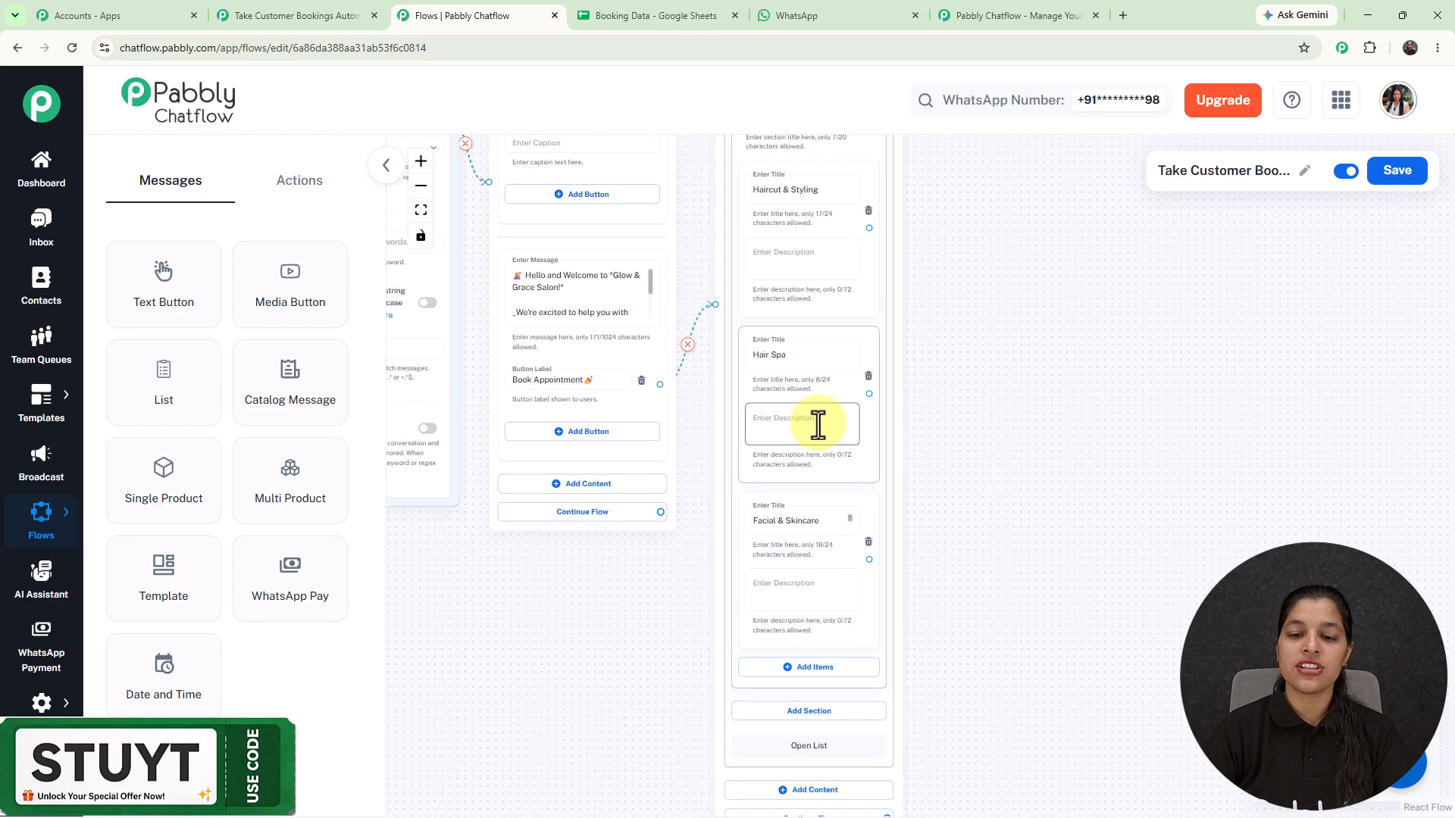
{"action": "scroll", "coordinate": [922, 432], "scroll_direction": "down", "scroll_amount": 2}
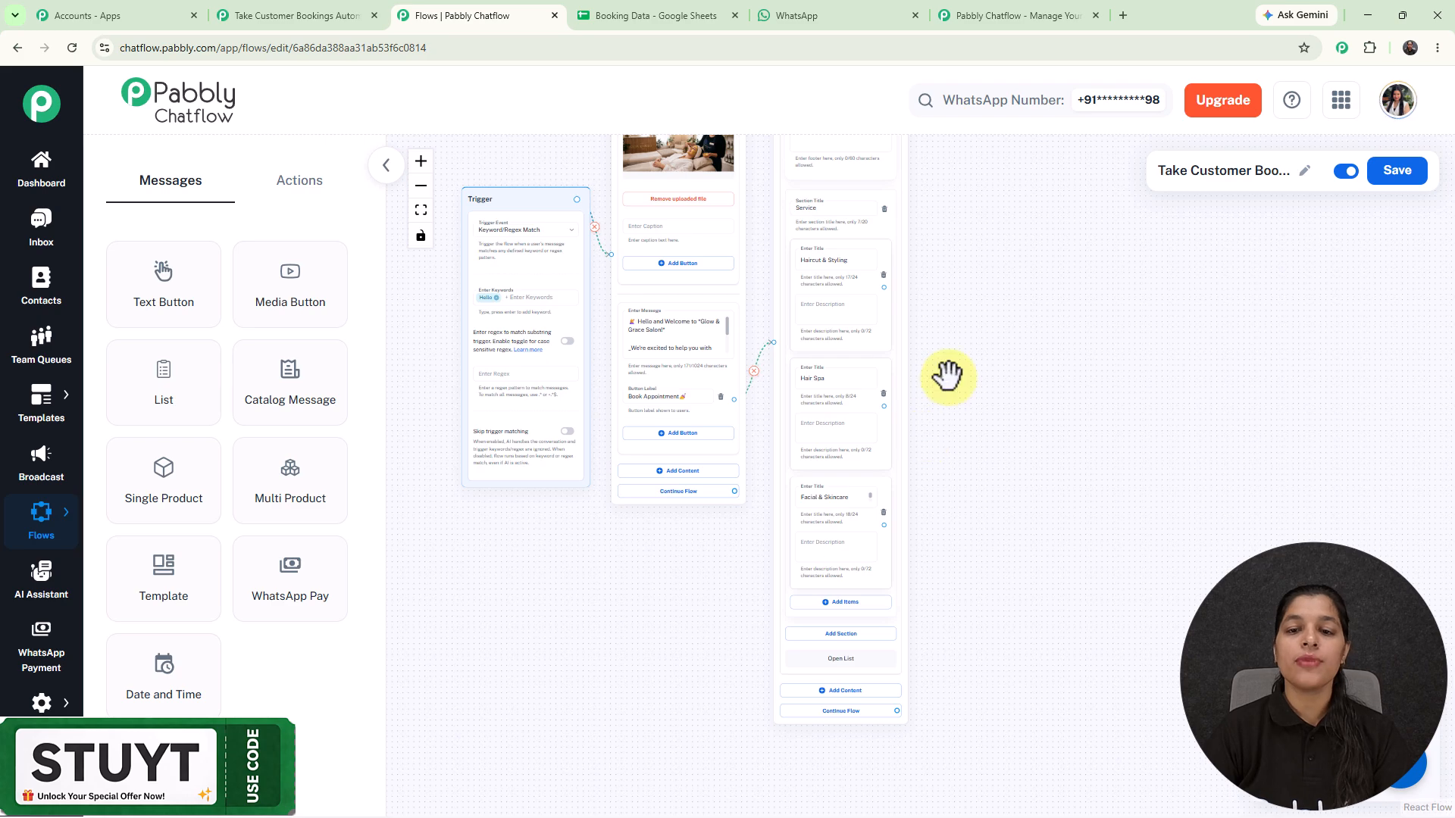
{"action": "left_click_drag", "start_coordinate": [948, 376], "coordinate": [899, 474]}
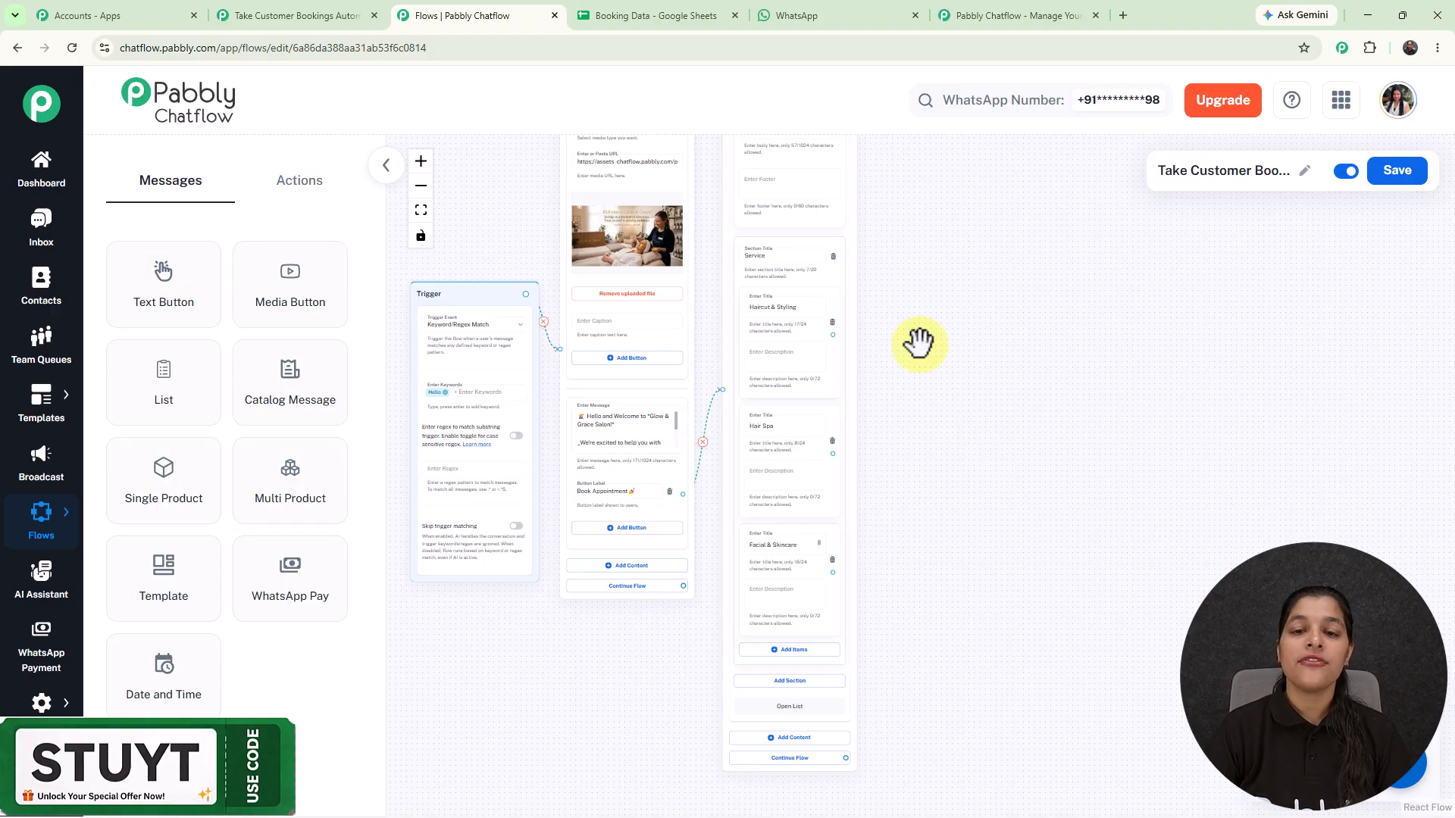
Step: Add a Set Custom Field action to the flow and connect the Haircut & Styling list item to it
{"action": "scroll", "coordinate": [740, 433], "scroll_direction": "up", "scroll_amount": 2}
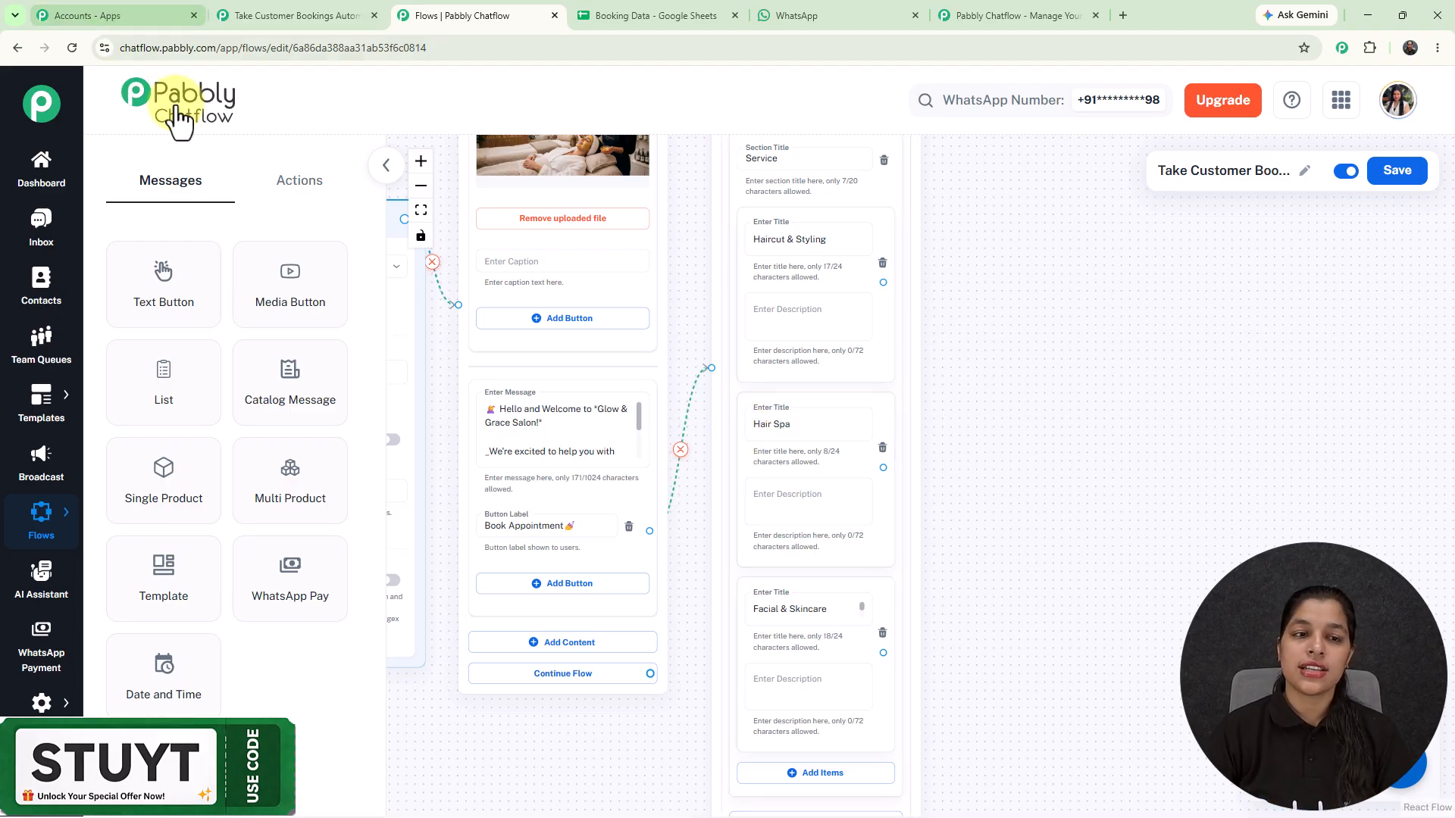
{"action": "left_click", "coordinate": [324, 190]}
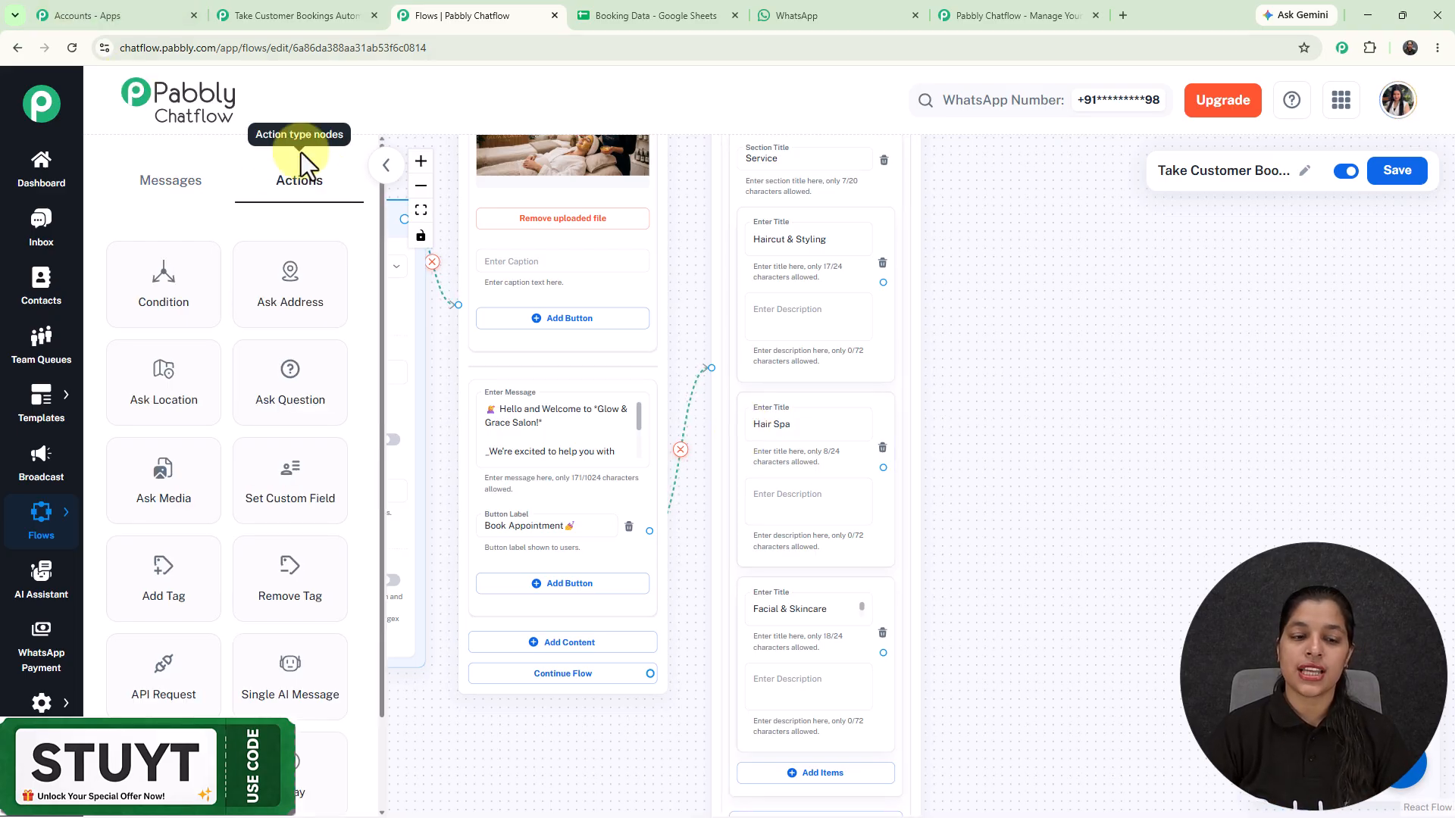
{"action": "left_click_drag", "start_coordinate": [288, 485], "coordinate": [985, 228]}
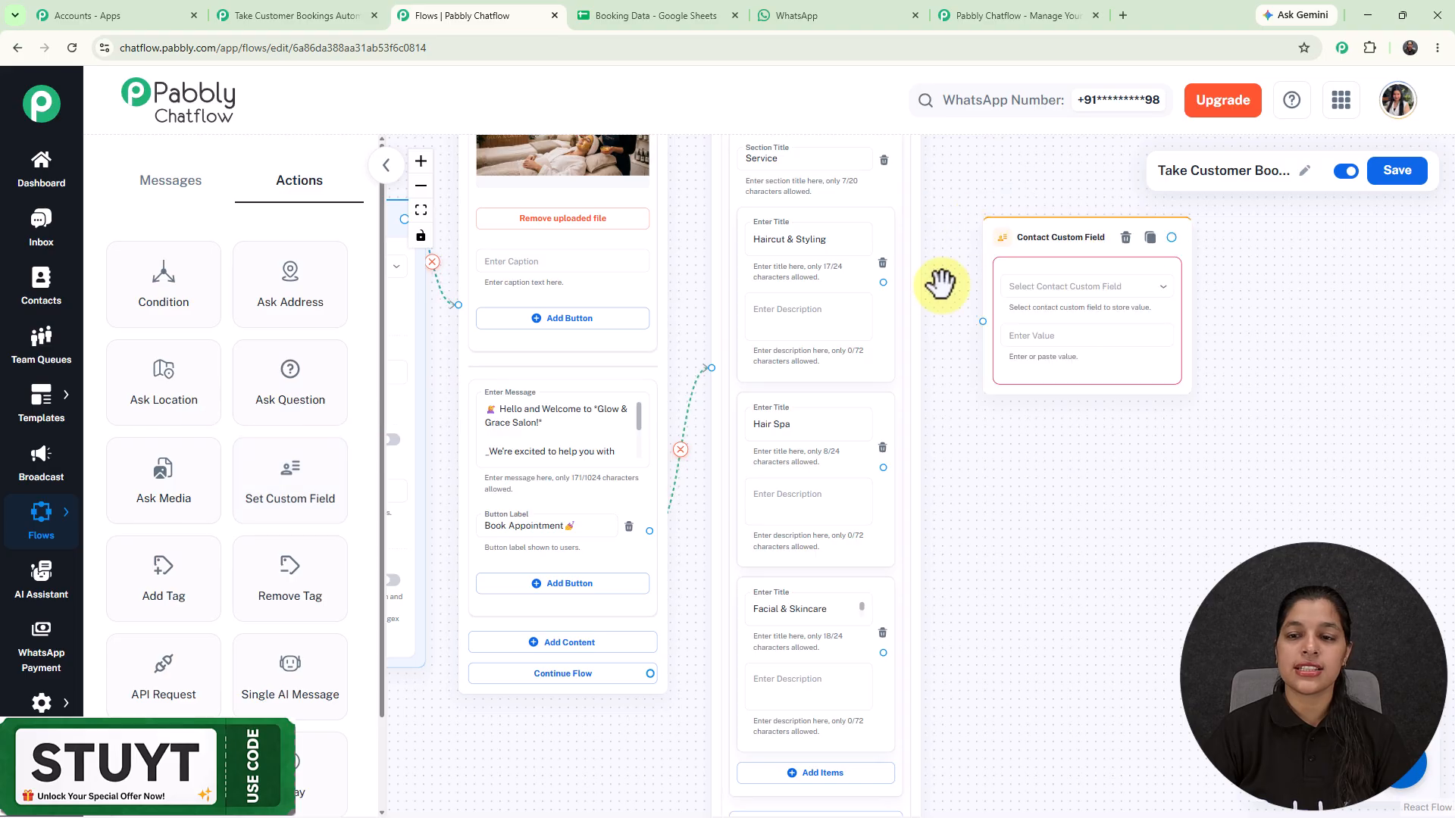
{"action": "left_click_drag", "start_coordinate": [883, 282], "coordinate": [986, 324]}
Step: Set the action's contact custom field to ServiceType with the value "Haircut & Styling", copied from the list item title
{"action": "left_click", "coordinate": [1027, 286]}
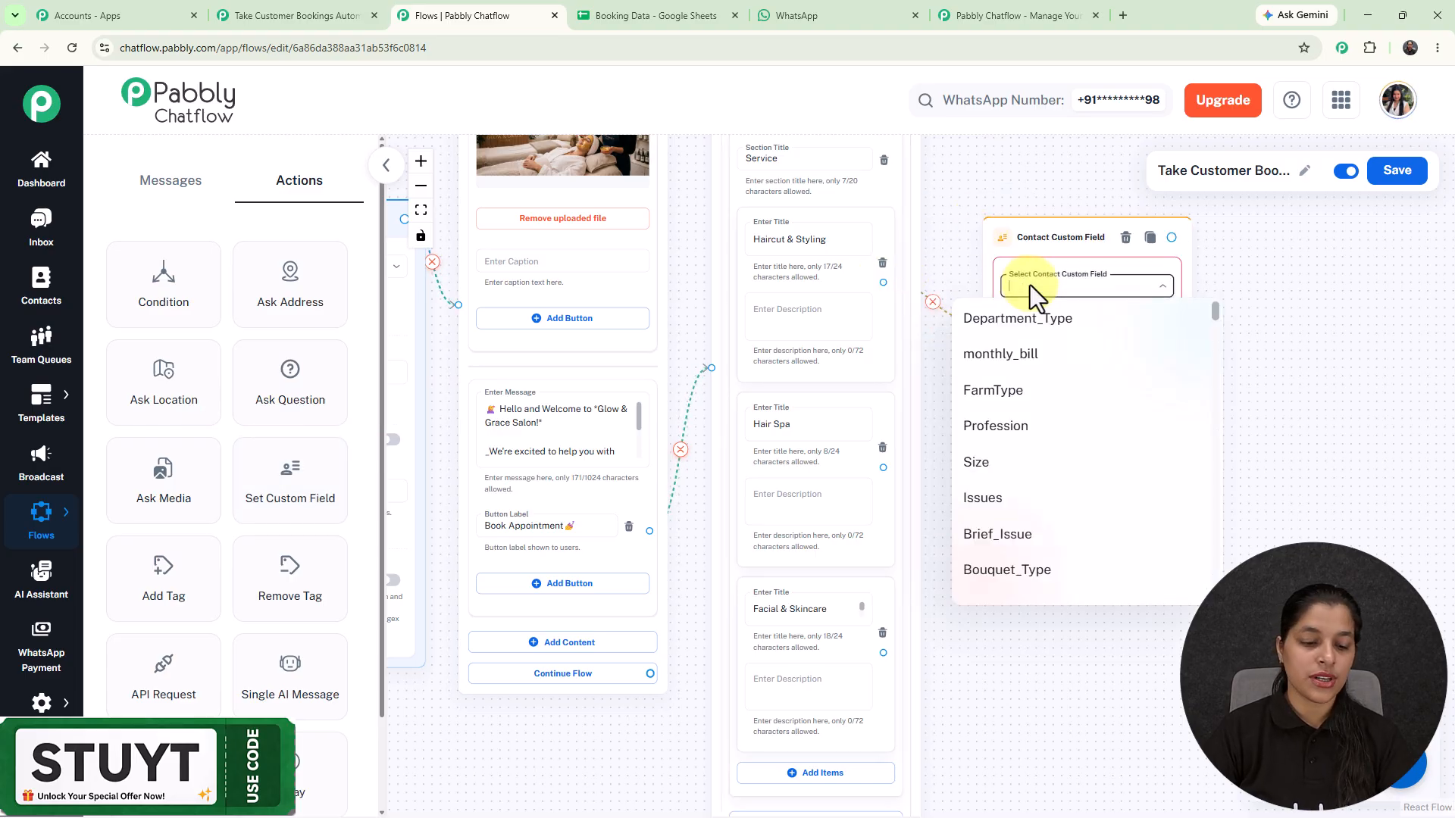
{"action": "type", "text": "ser"}
{"action": "left_click", "coordinate": [1012, 324]}
{"action": "scroll", "coordinate": [1030, 338], "scroll_direction": "up", "scroll_amount": 3}
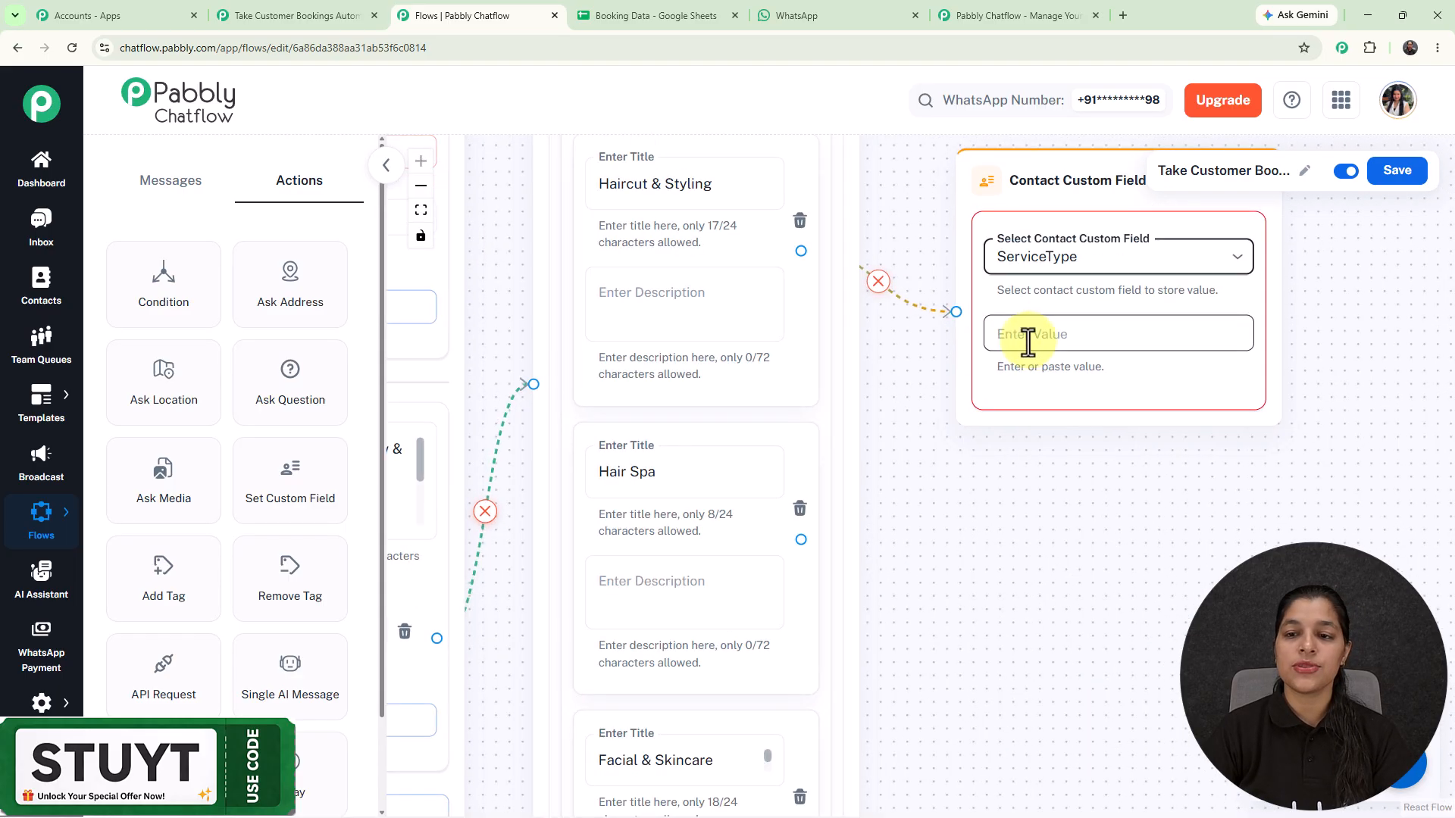
{"action": "scroll", "coordinate": [942, 416], "scroll_direction": "up", "scroll_amount": 2}
{"action": "left_click", "coordinate": [676, 266]}
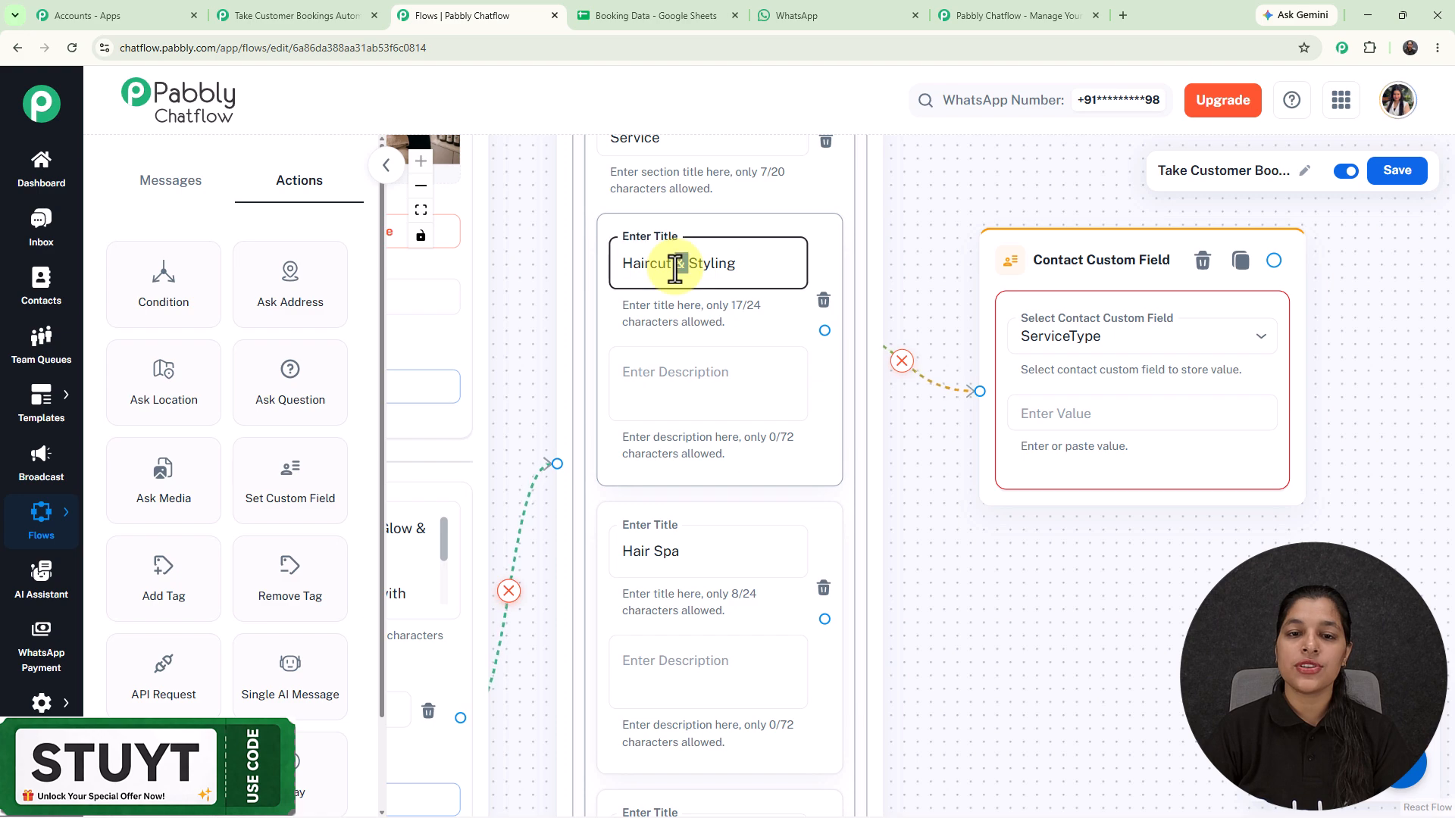
{"action": "triple_click", "coordinate": [675, 267]}
{"action": "key", "text": "ctrl+c"}
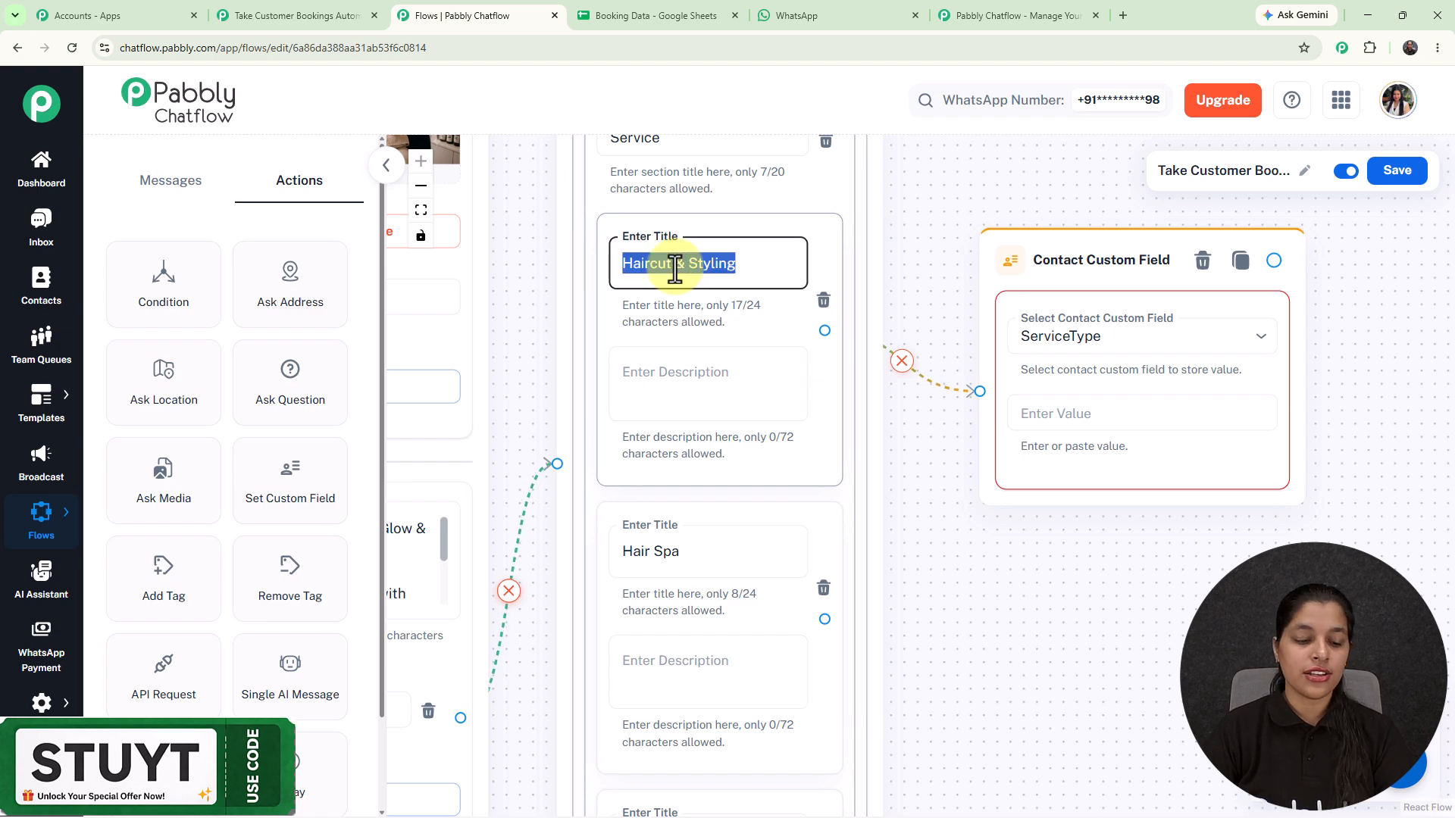
{"action": "left_click", "coordinate": [1072, 410]}
{"action": "key", "text": "ctrl+v"}
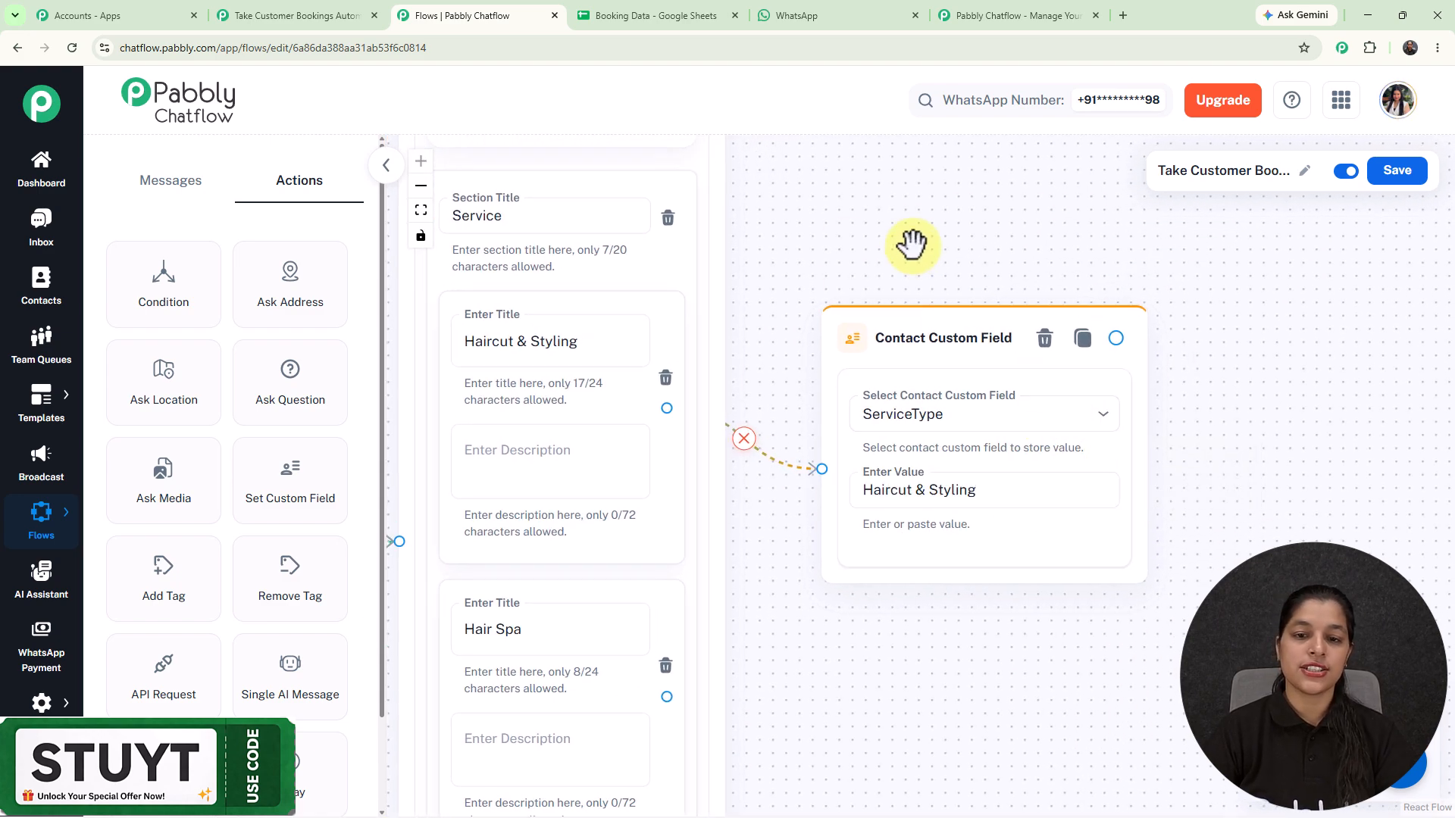
{"action": "scroll", "coordinate": [913, 244], "scroll_direction": "down", "scroll_amount": 2}
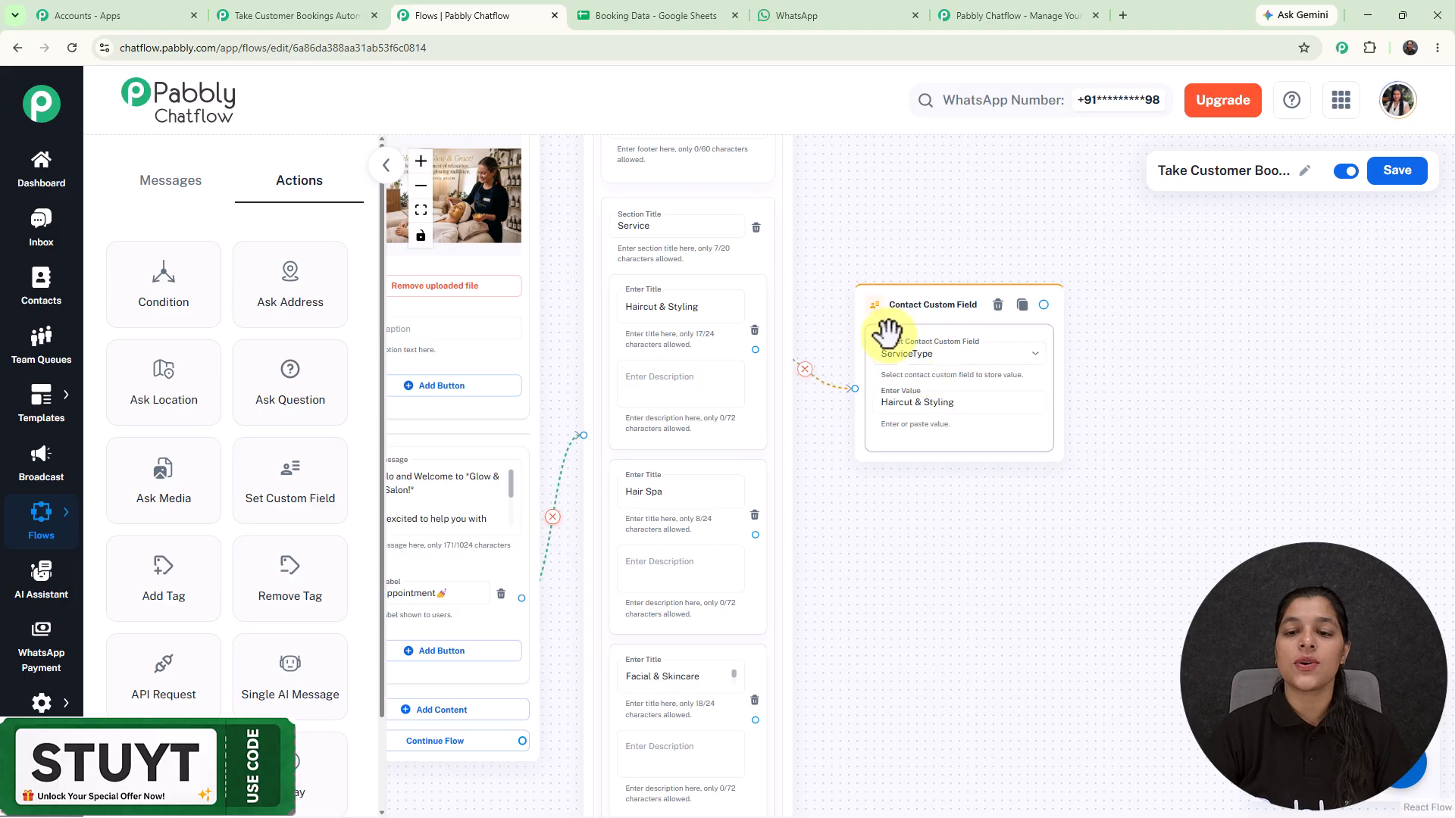
{"action": "scroll", "coordinate": [887, 330], "scroll_direction": "up", "scroll_amount": 1}
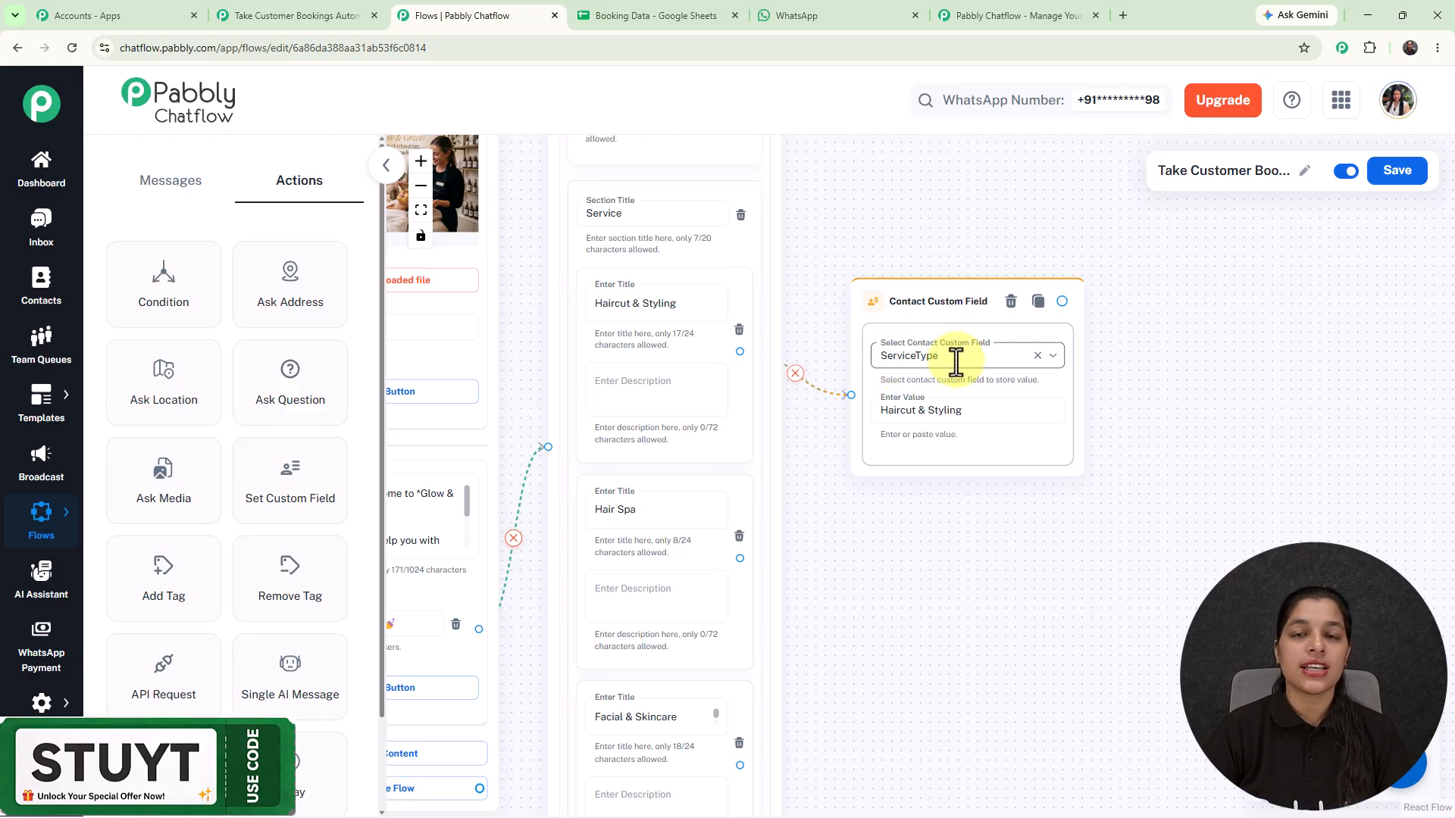
{"action": "scroll", "coordinate": [917, 522], "scroll_direction": "down", "scroll_amount": 1}
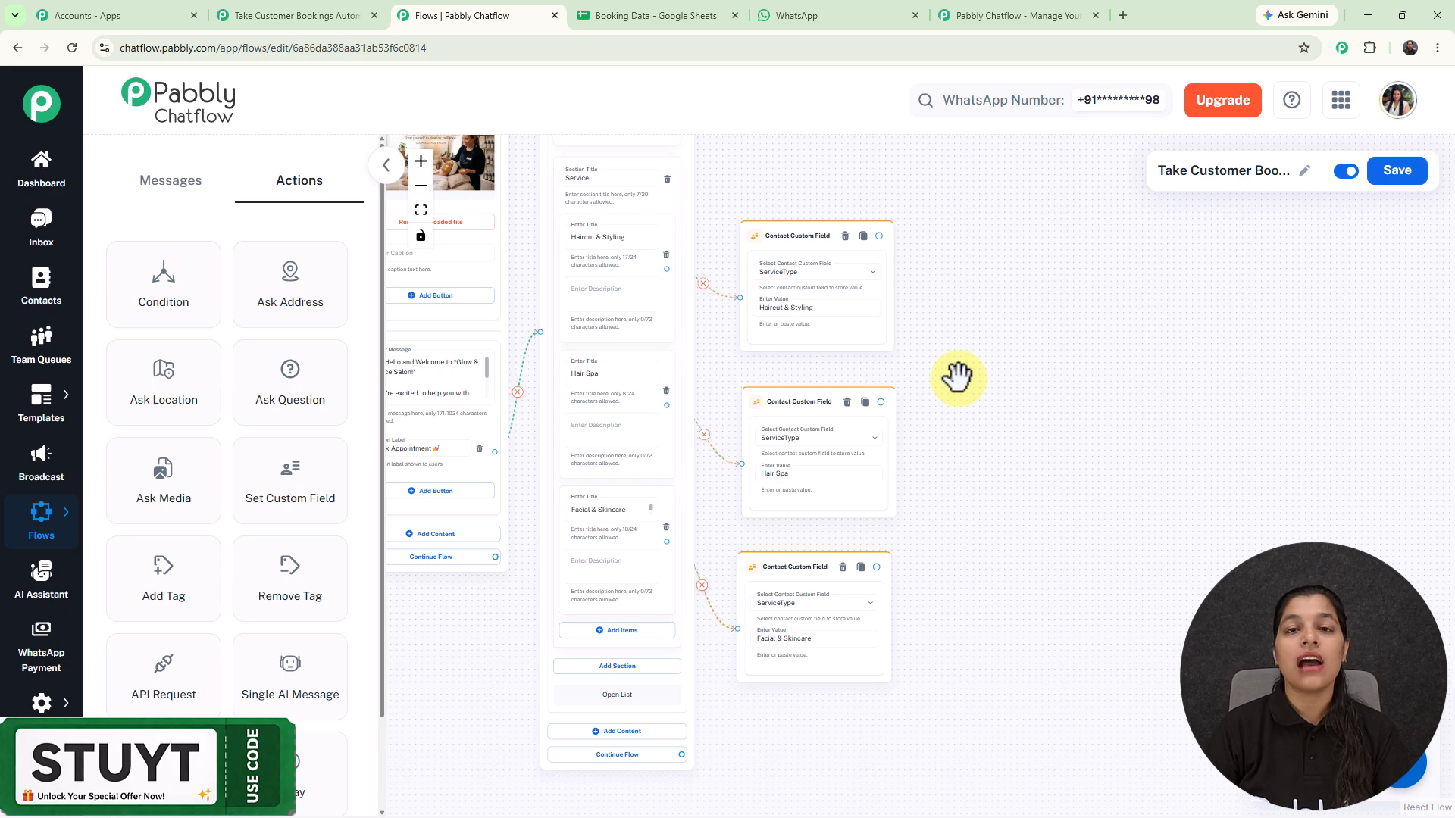
Step: Connect the Haircut & Styling custom field action to a new Date and Time message and position it beside the custom field actions
{"action": "scroll", "coordinate": [880, 266], "scroll_direction": "up", "scroll_amount": 3}
{"action": "left_click_drag", "start_coordinate": [880, 219], "coordinate": [985, 416]}
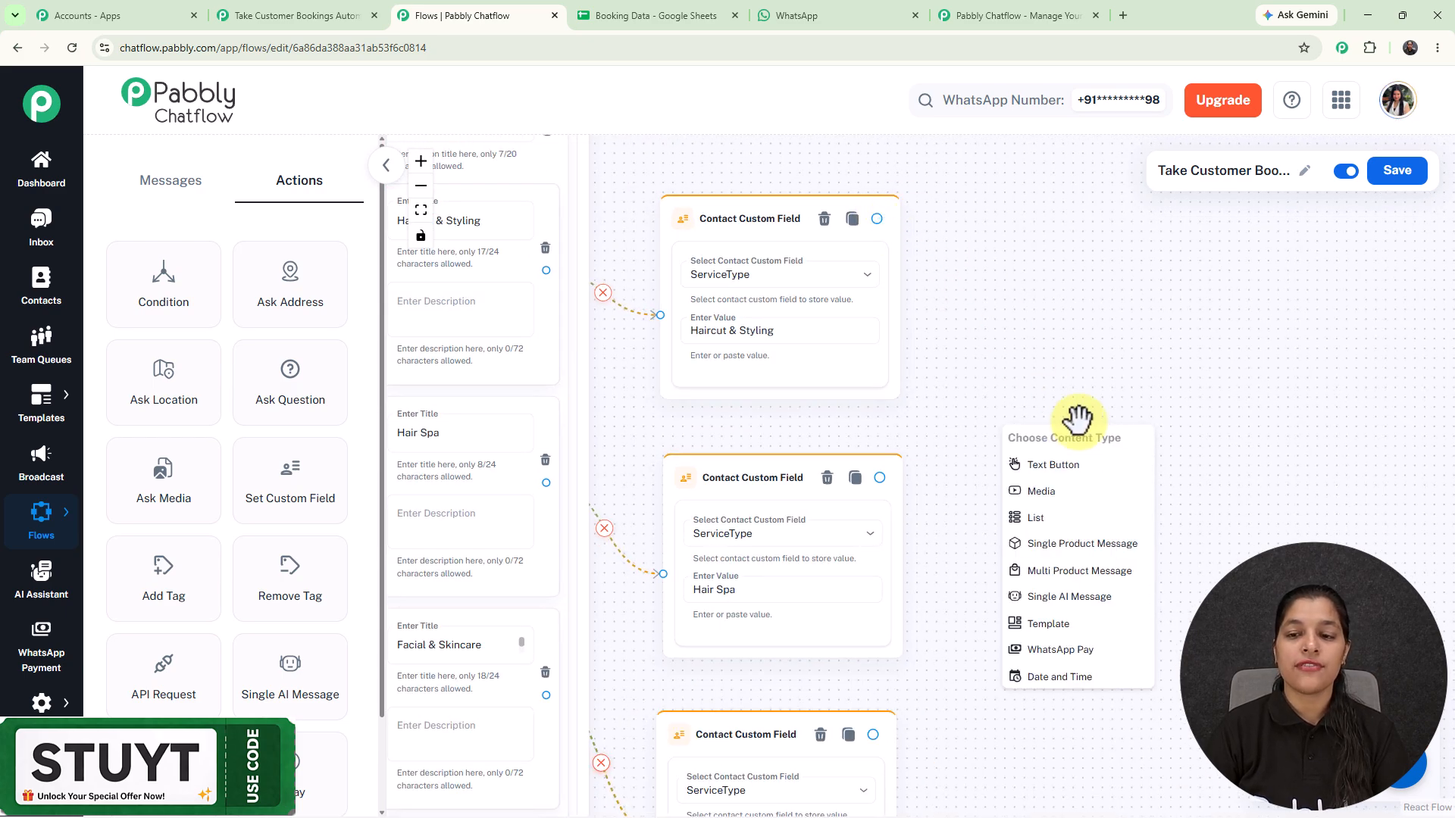
{"action": "left_click", "coordinate": [1082, 679]}
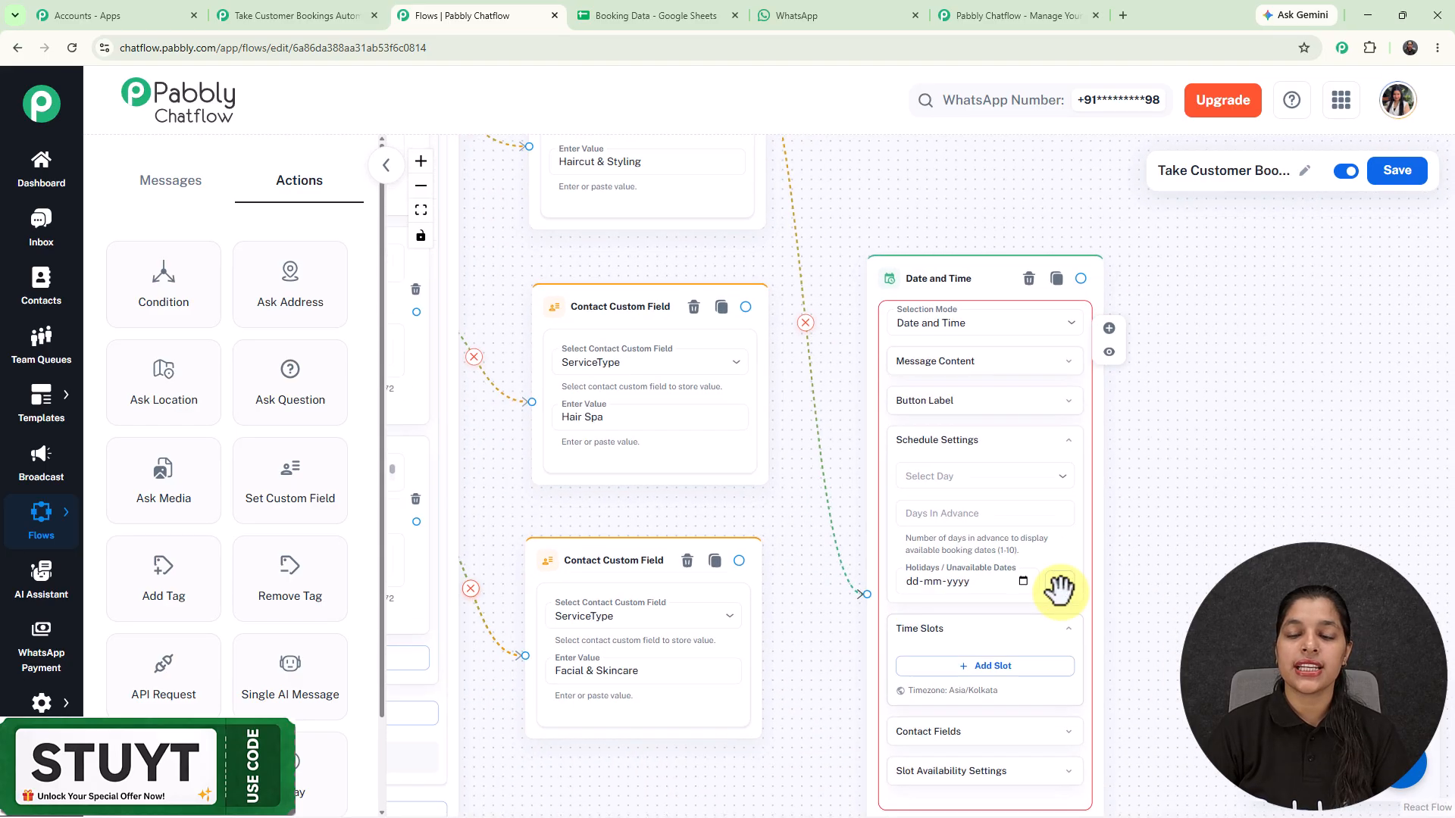
{"action": "left_click_drag", "start_coordinate": [930, 176], "coordinate": [928, 140]}
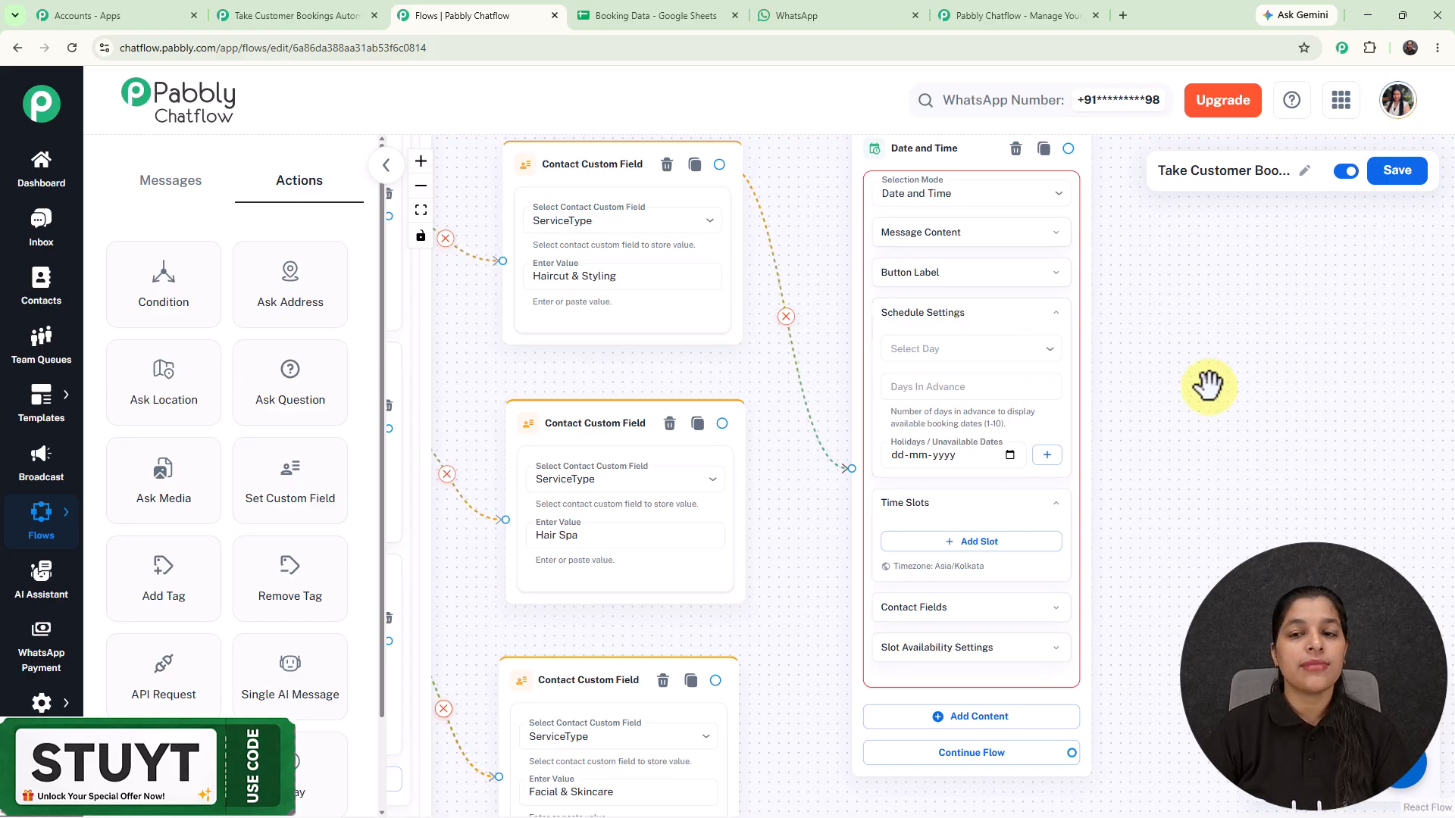
Step: Keep Date and Time as the selection mode and set the message body to "🗓️ Please select your preferred date and time"
{"action": "left_click", "coordinate": [958, 193]}
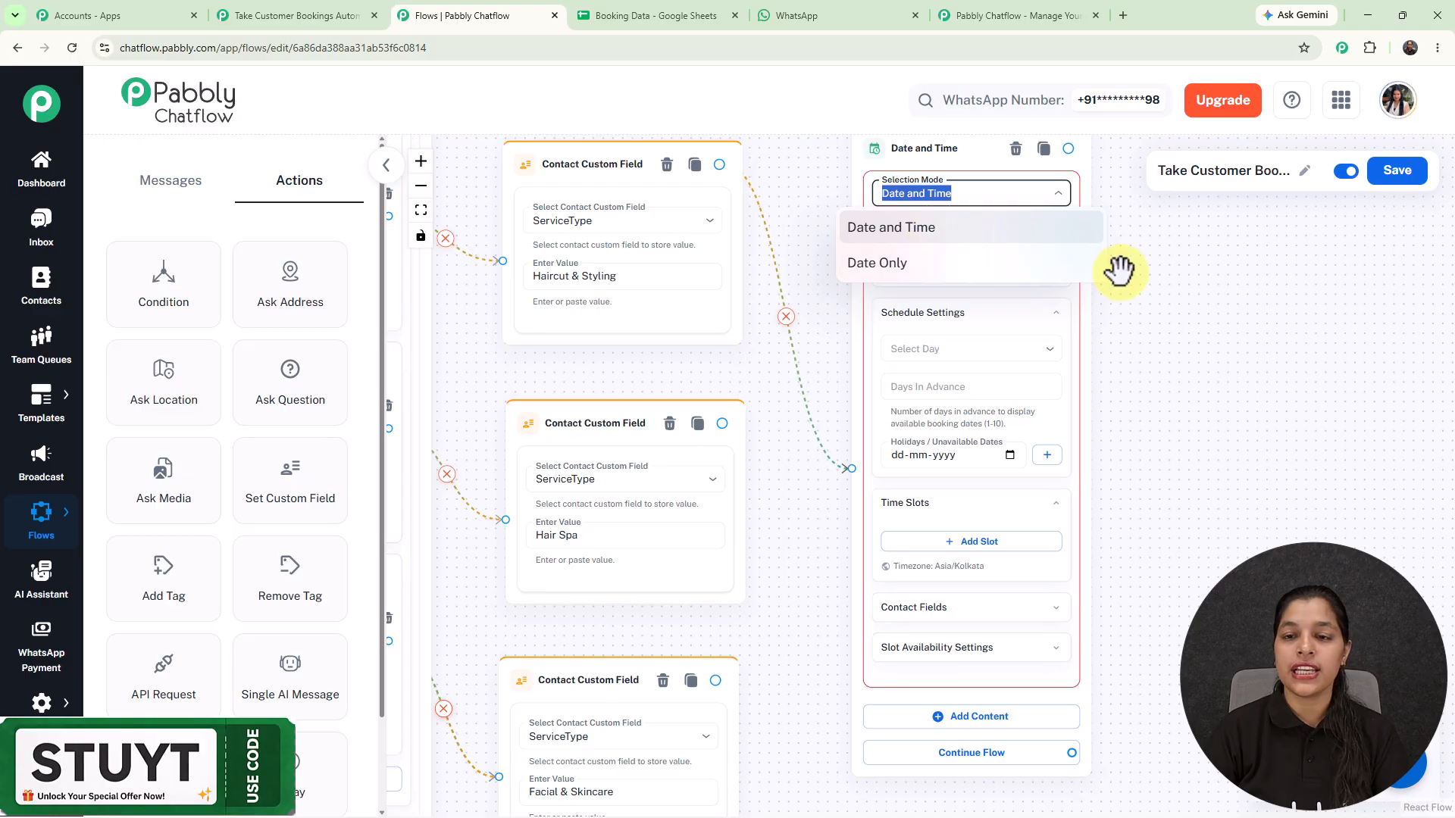
{"action": "left_click", "coordinate": [1161, 273]}
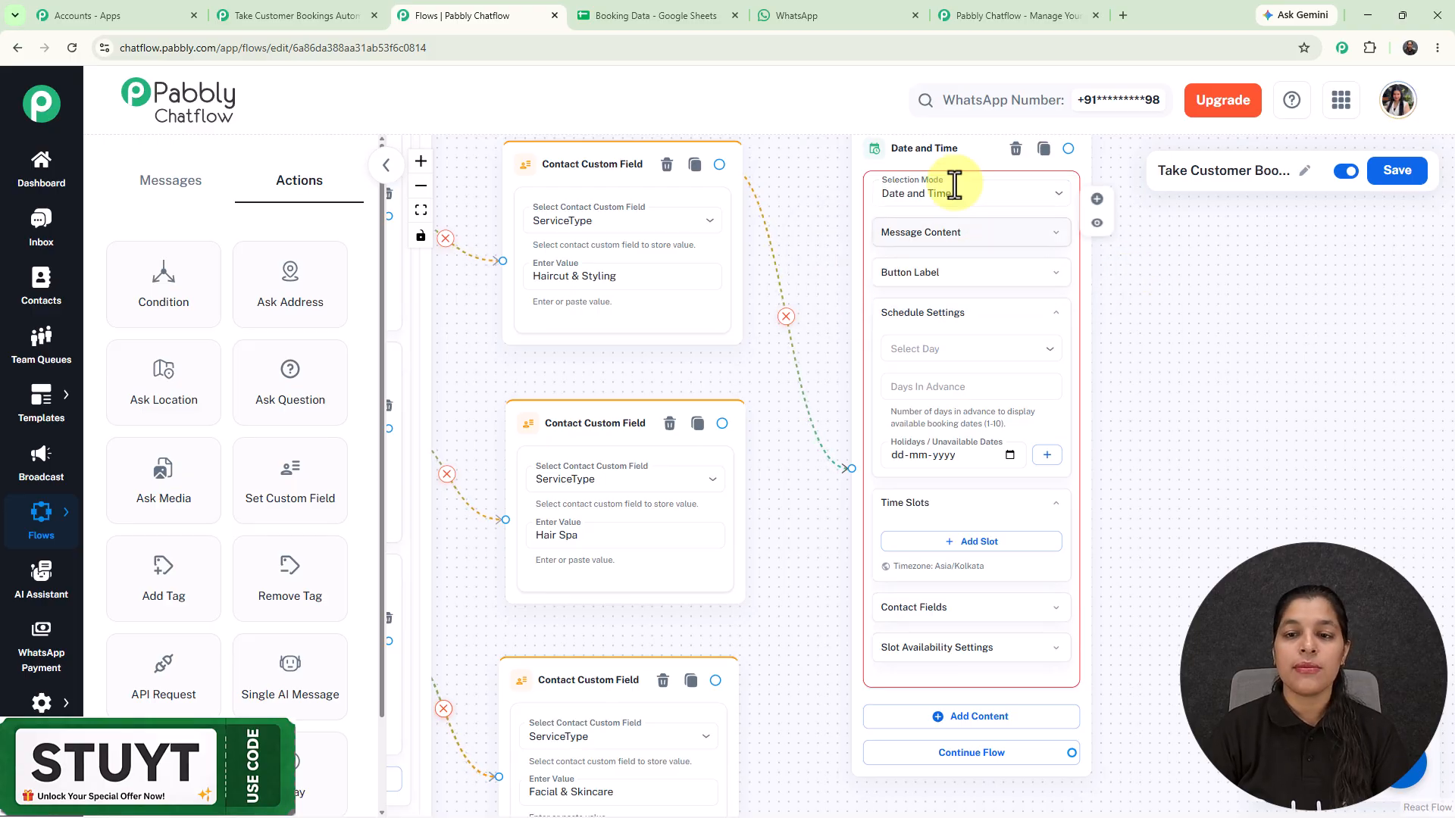
{"action": "scroll", "coordinate": [1026, 210], "scroll_direction": "up", "scroll_amount": 3}
{"action": "left_click", "coordinate": [975, 239]}
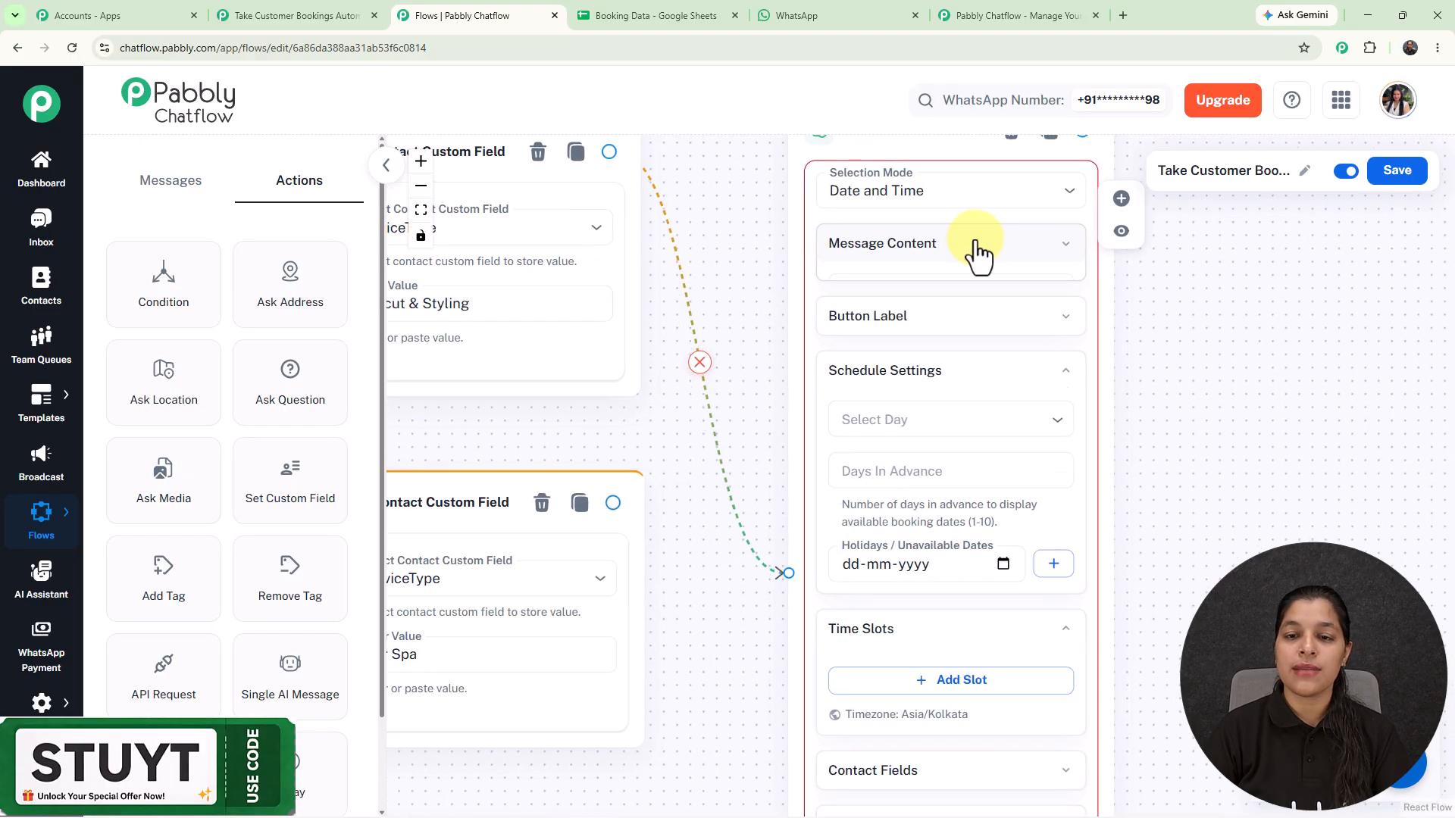
{"action": "left_click", "coordinate": [923, 473]}
{"action": "left_click_drag", "start_coordinate": [876, 348], "coordinate": [886, 134]}
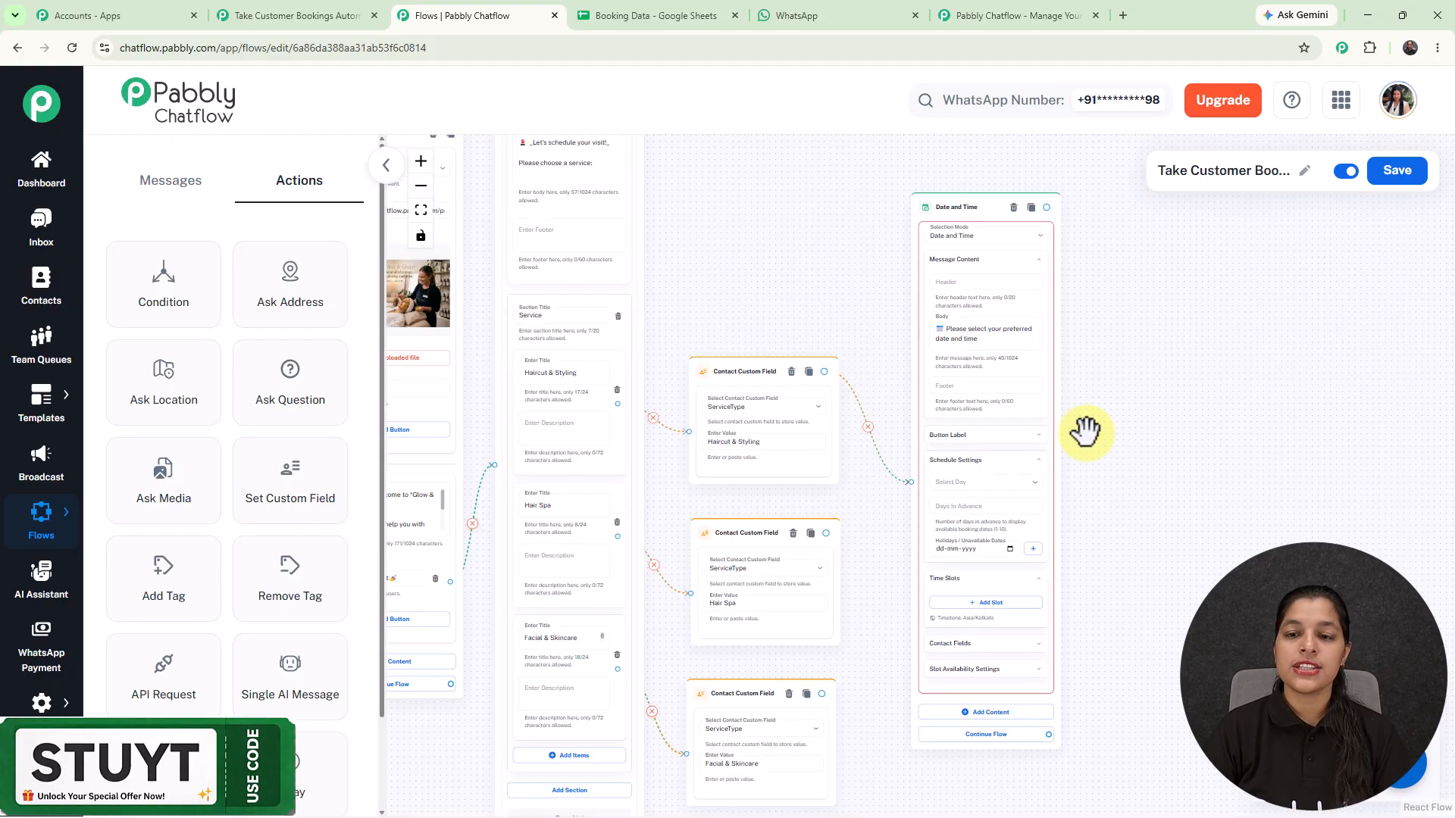
Step: Choose Mon, Tue and one further day as the available booking days in the Date and Time message's schedule settings
{"action": "scroll", "coordinate": [1086, 432], "scroll_direction": "up", "scroll_amount": 2}
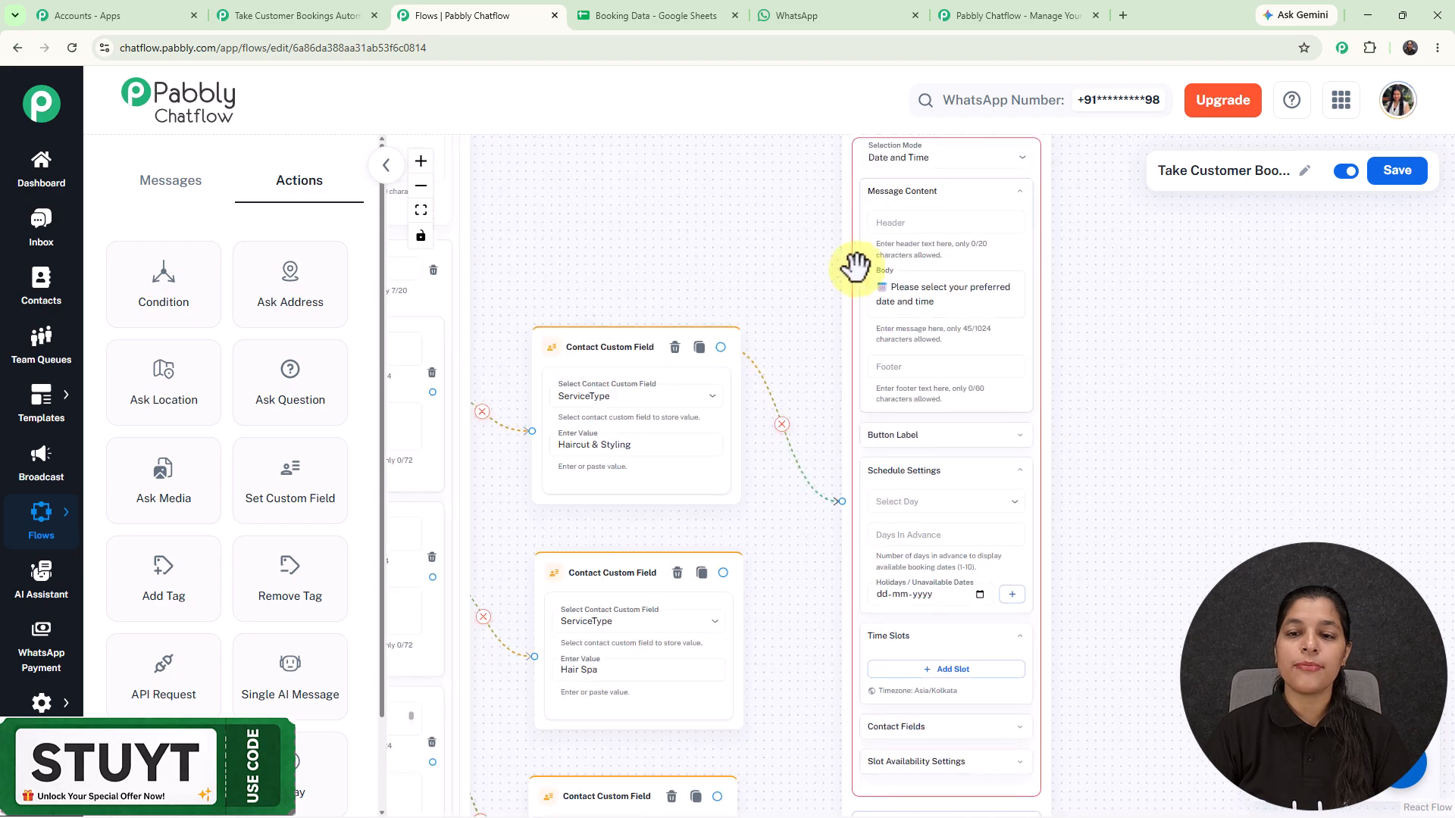
{"action": "scroll", "coordinate": [1143, 439], "scroll_direction": "down", "scroll_amount": 2}
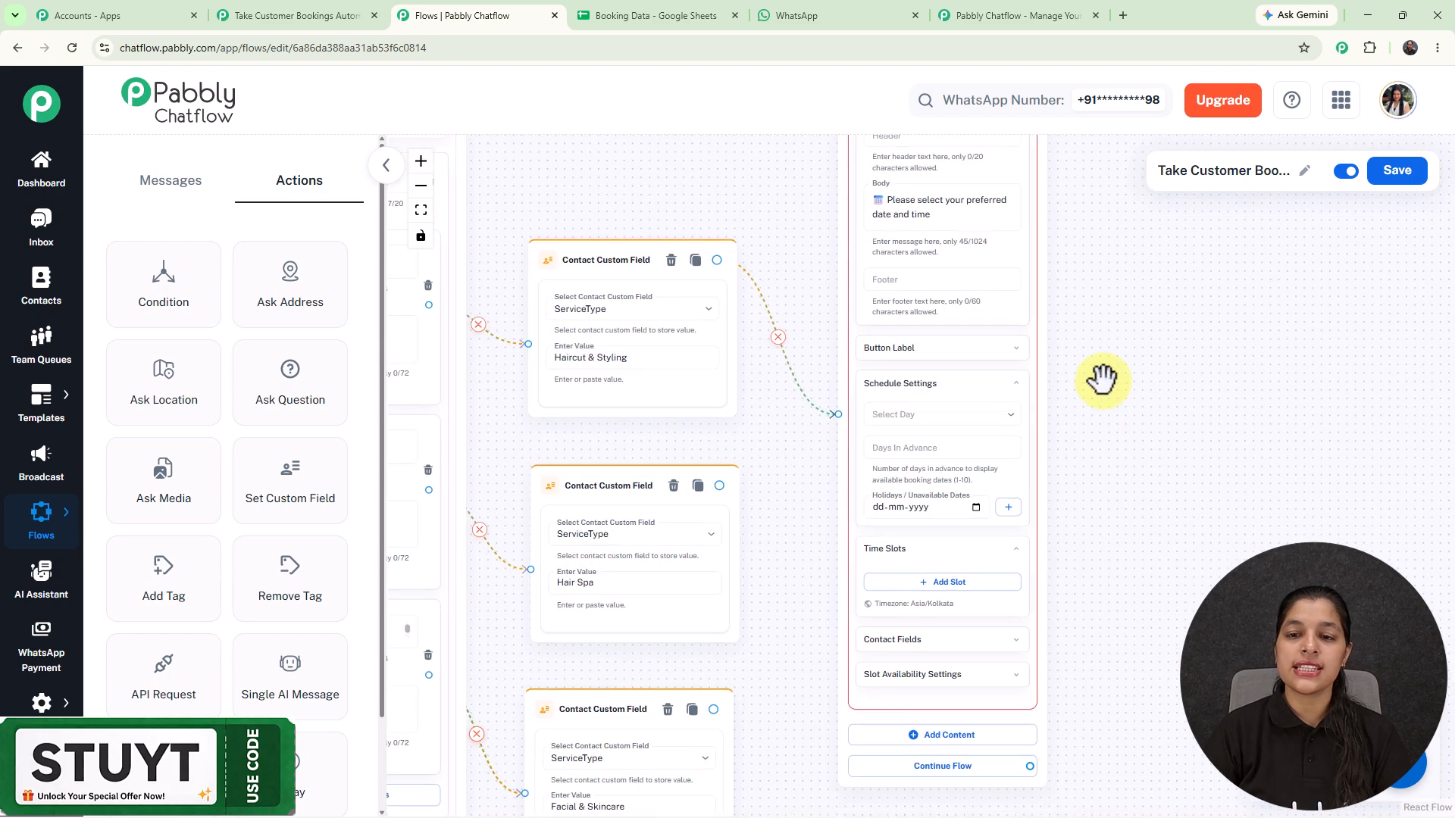
{"action": "left_click", "coordinate": [936, 415]}
{"action": "left_click", "coordinate": [882, 483]}
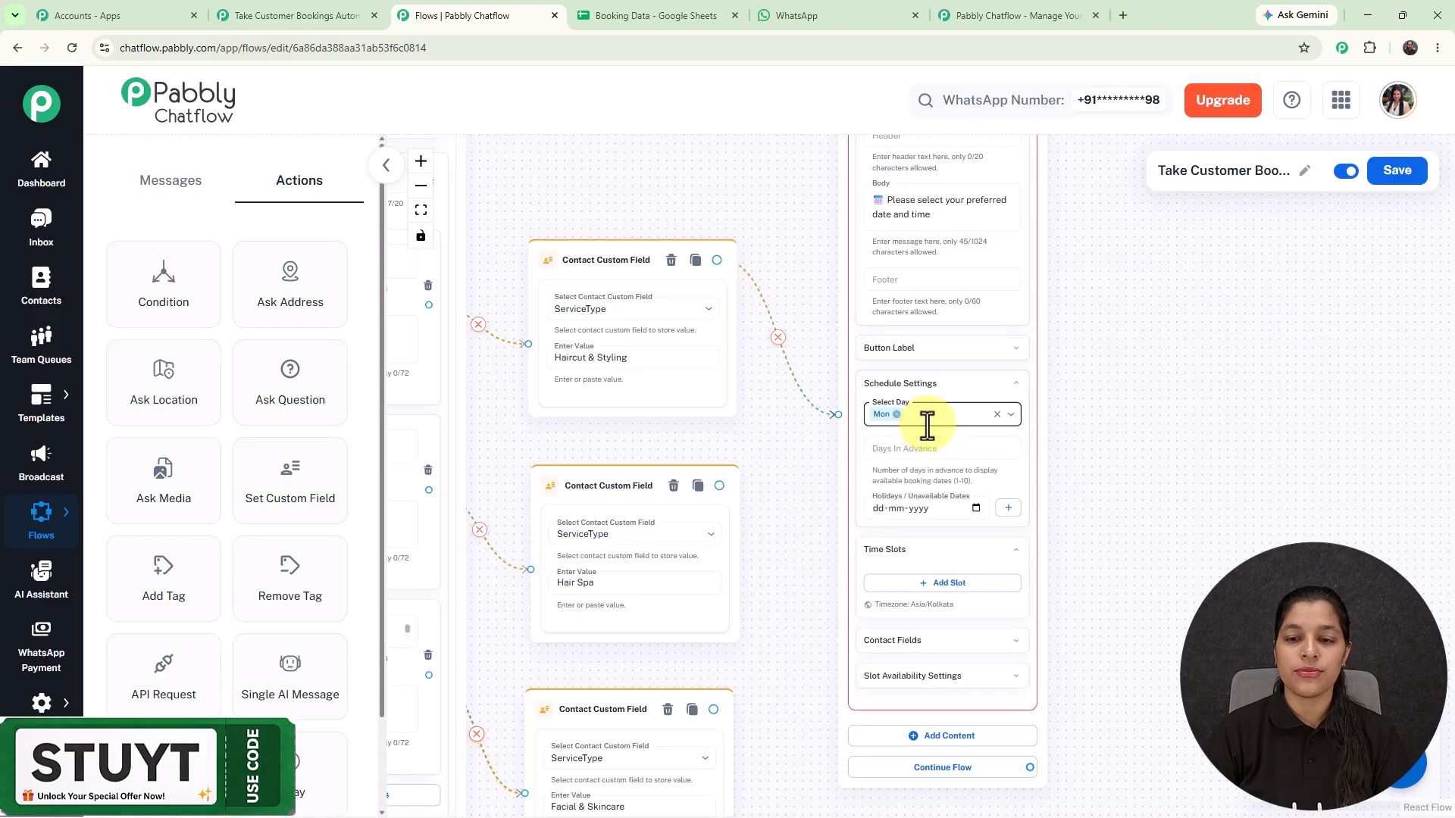
{"action": "left_click", "coordinate": [925, 419]}
{"action": "left_click", "coordinate": [879, 531]}
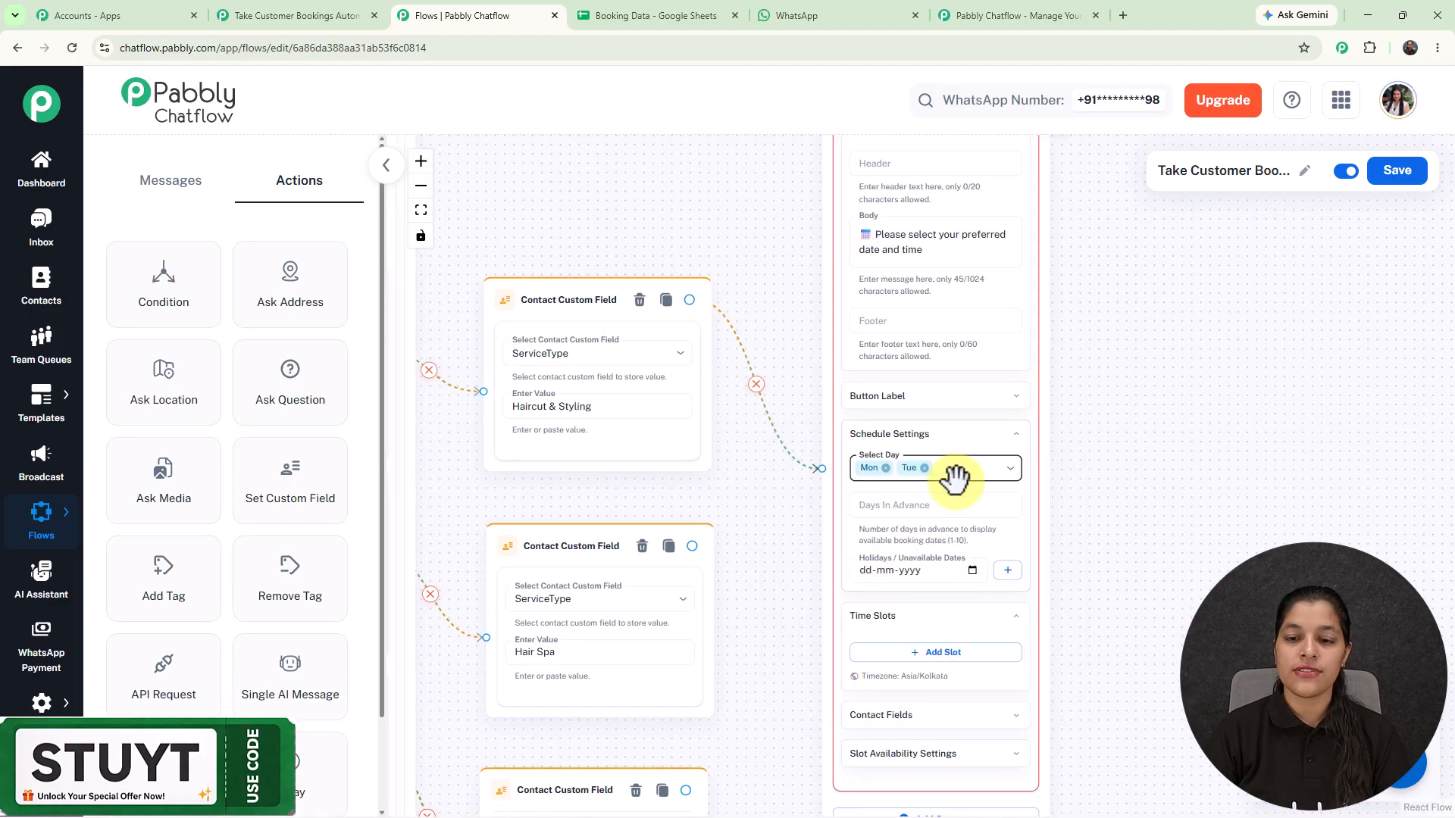
{"action": "left_click", "coordinate": [913, 458]}
{"action": "left_click", "coordinate": [822, 602]}
{"action": "left_click_drag", "start_coordinate": [1080, 539], "coordinate": [1110, 447]}
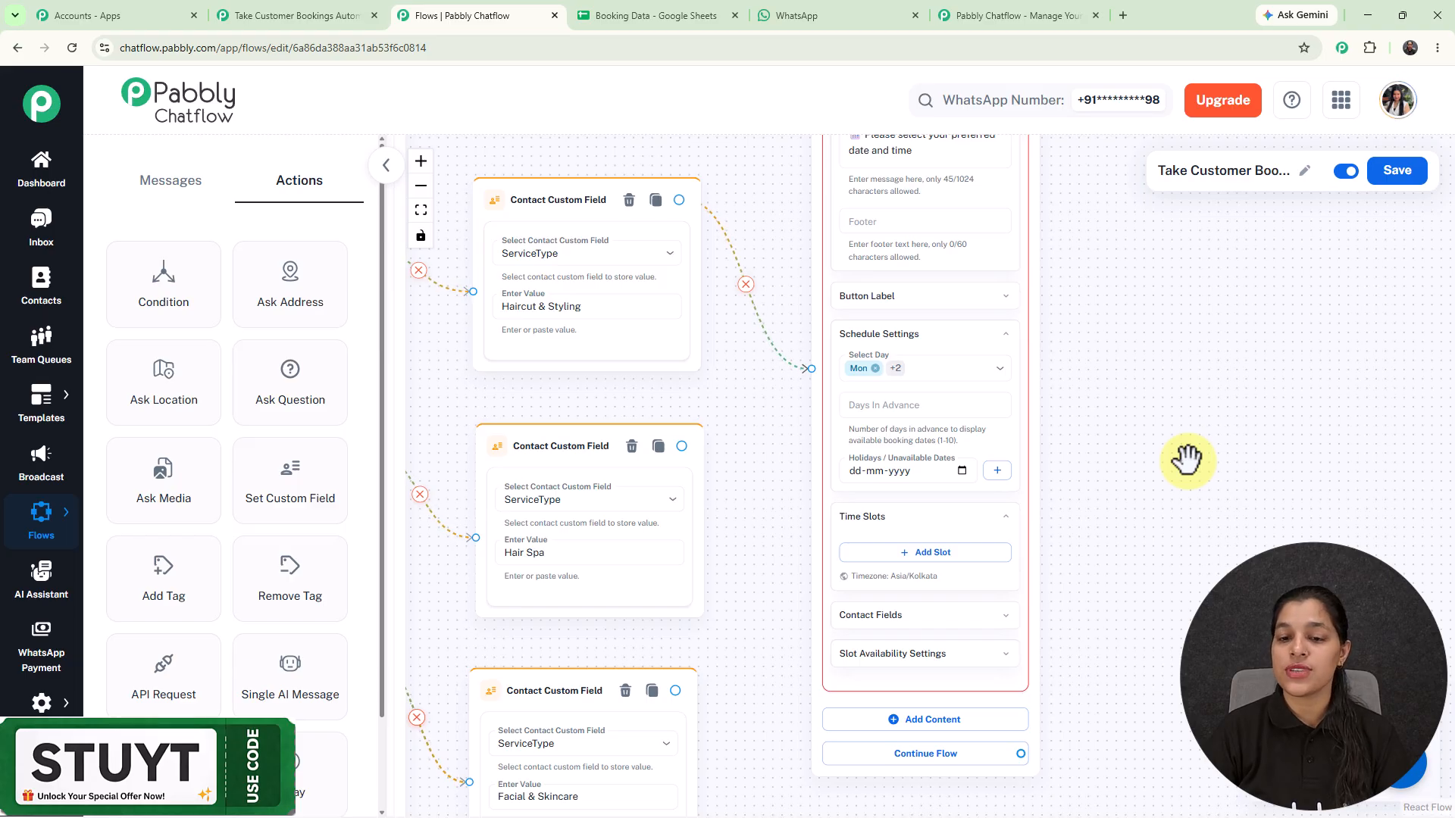
{"action": "scroll", "coordinate": [1186, 458], "scroll_direction": "up", "scroll_amount": 2}
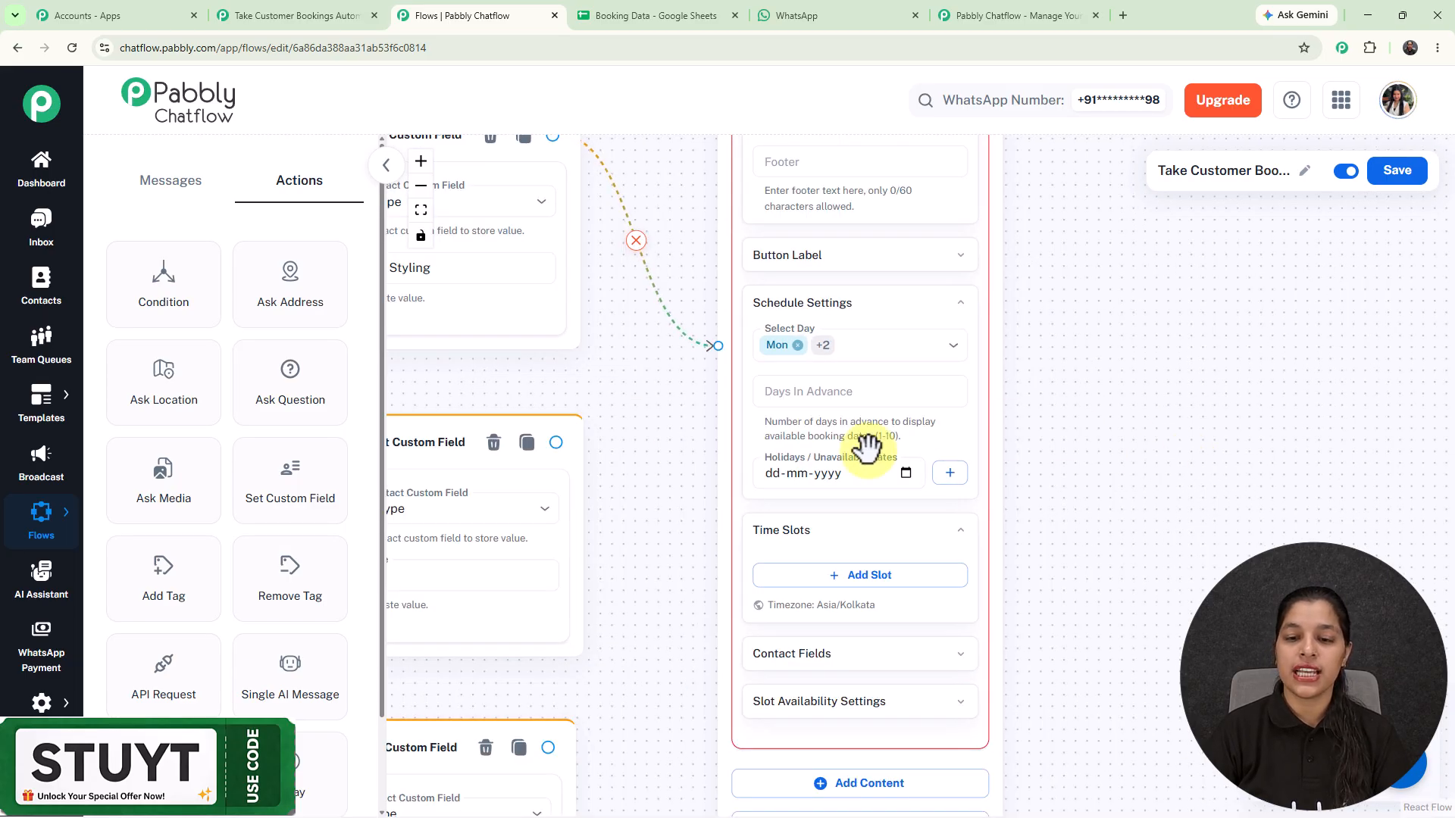
{"action": "left_click", "coordinate": [792, 475]}
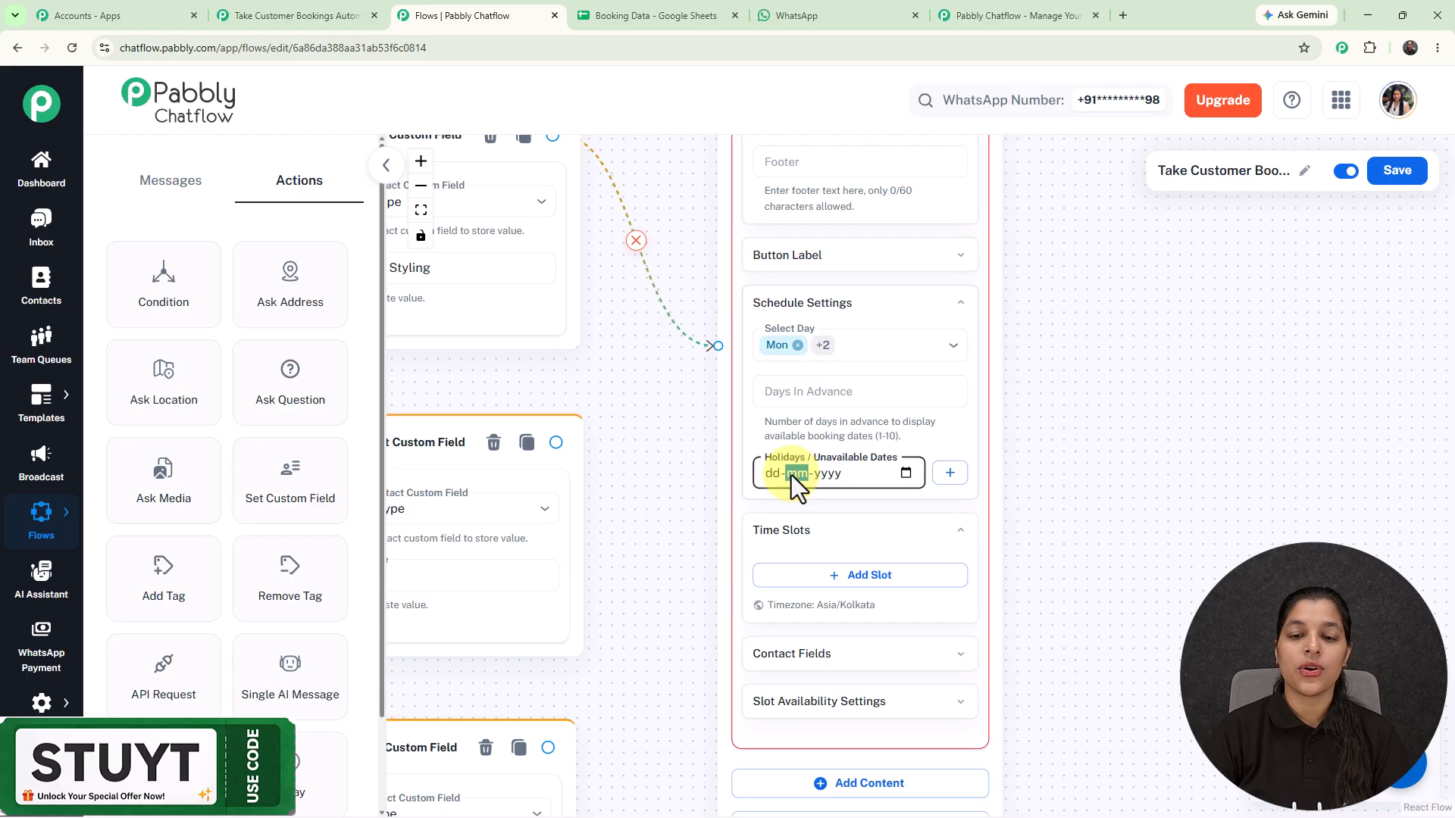
{"action": "left_click", "coordinate": [1224, 405]}
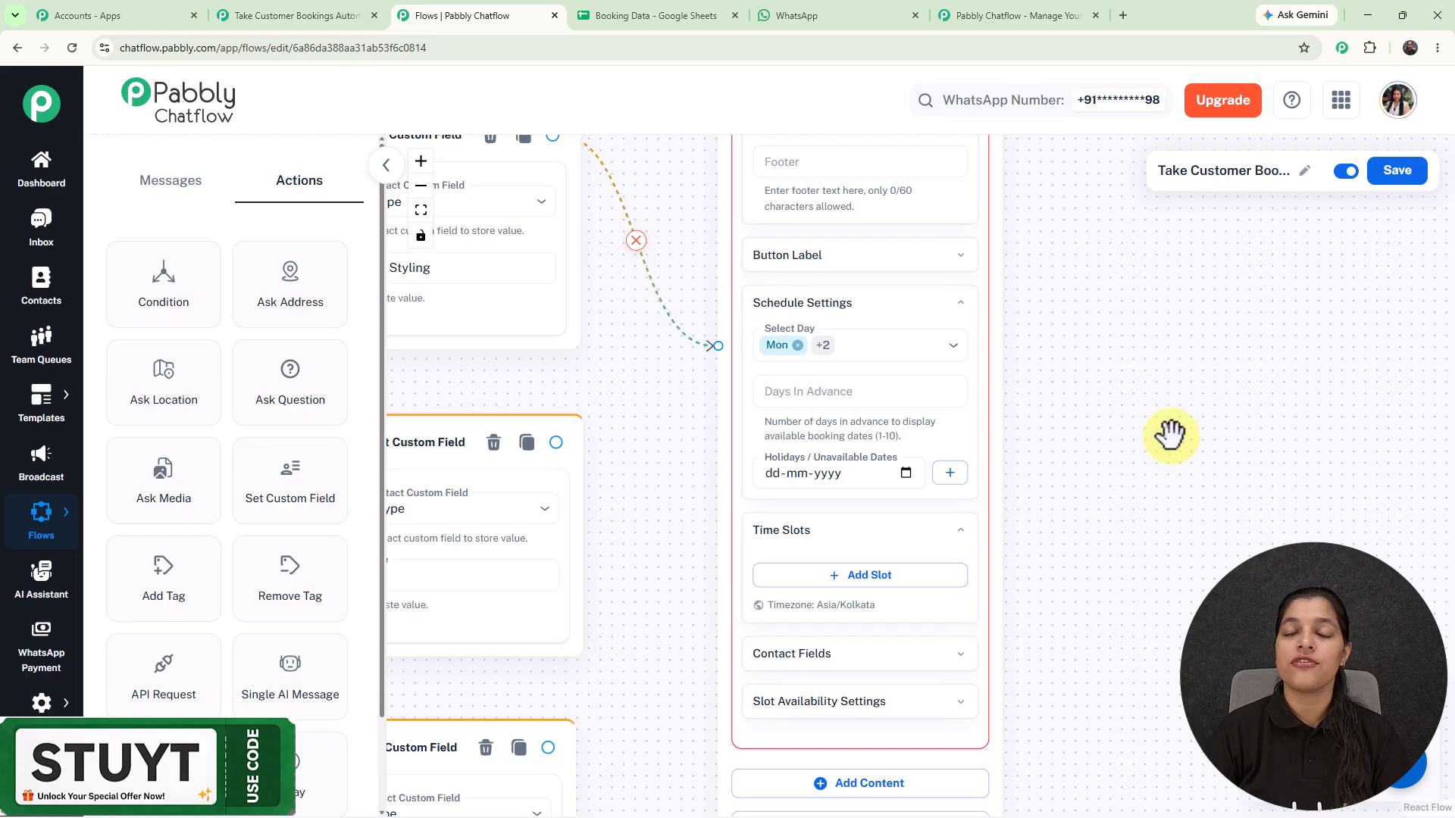
Step: Add a time slot from 10:00 to 11:00 to the Date and Time message
{"action": "left_click_drag", "start_coordinate": [1114, 529], "coordinate": [1177, 390]}
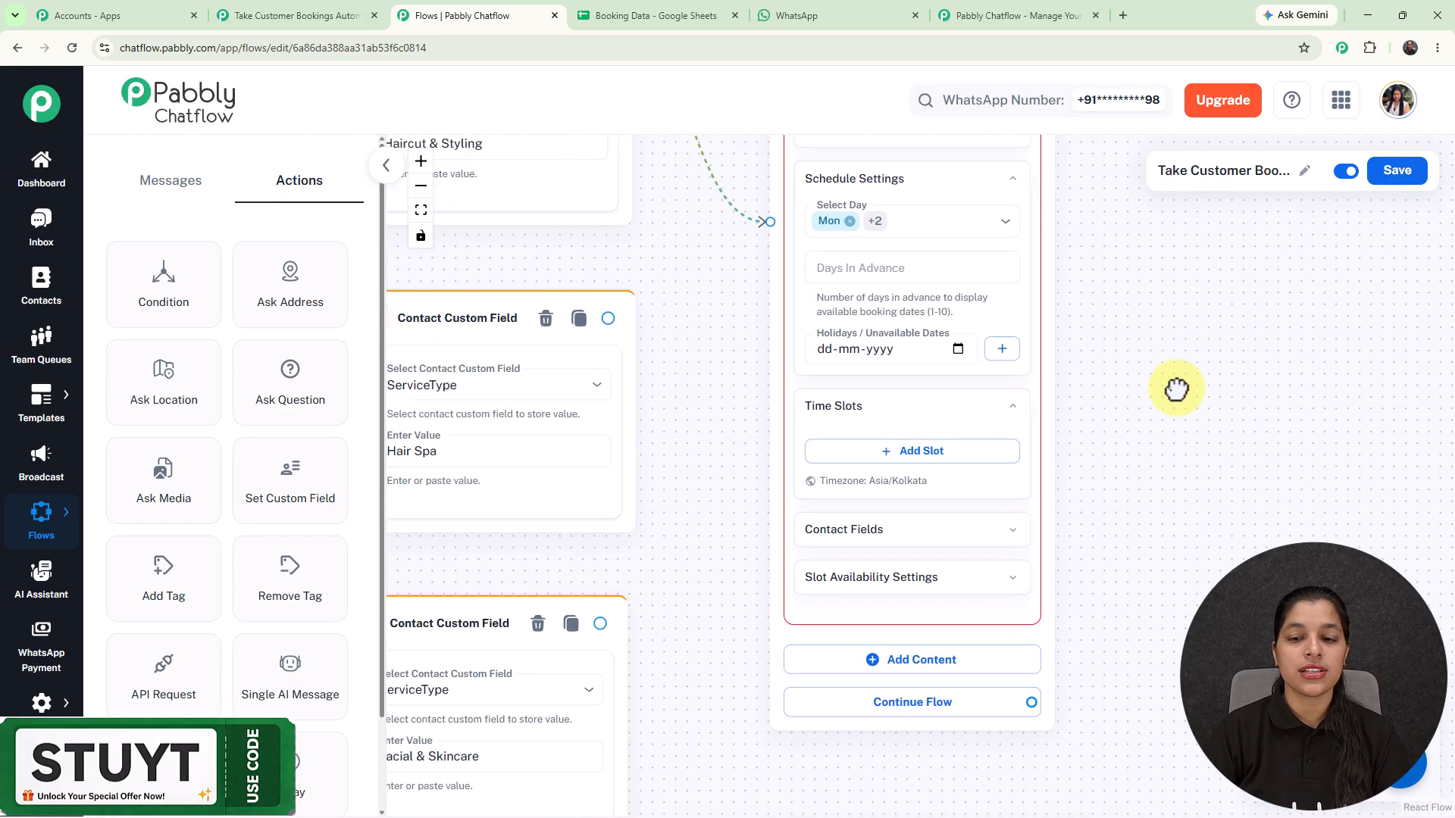
{"action": "left_click", "coordinate": [894, 421]}
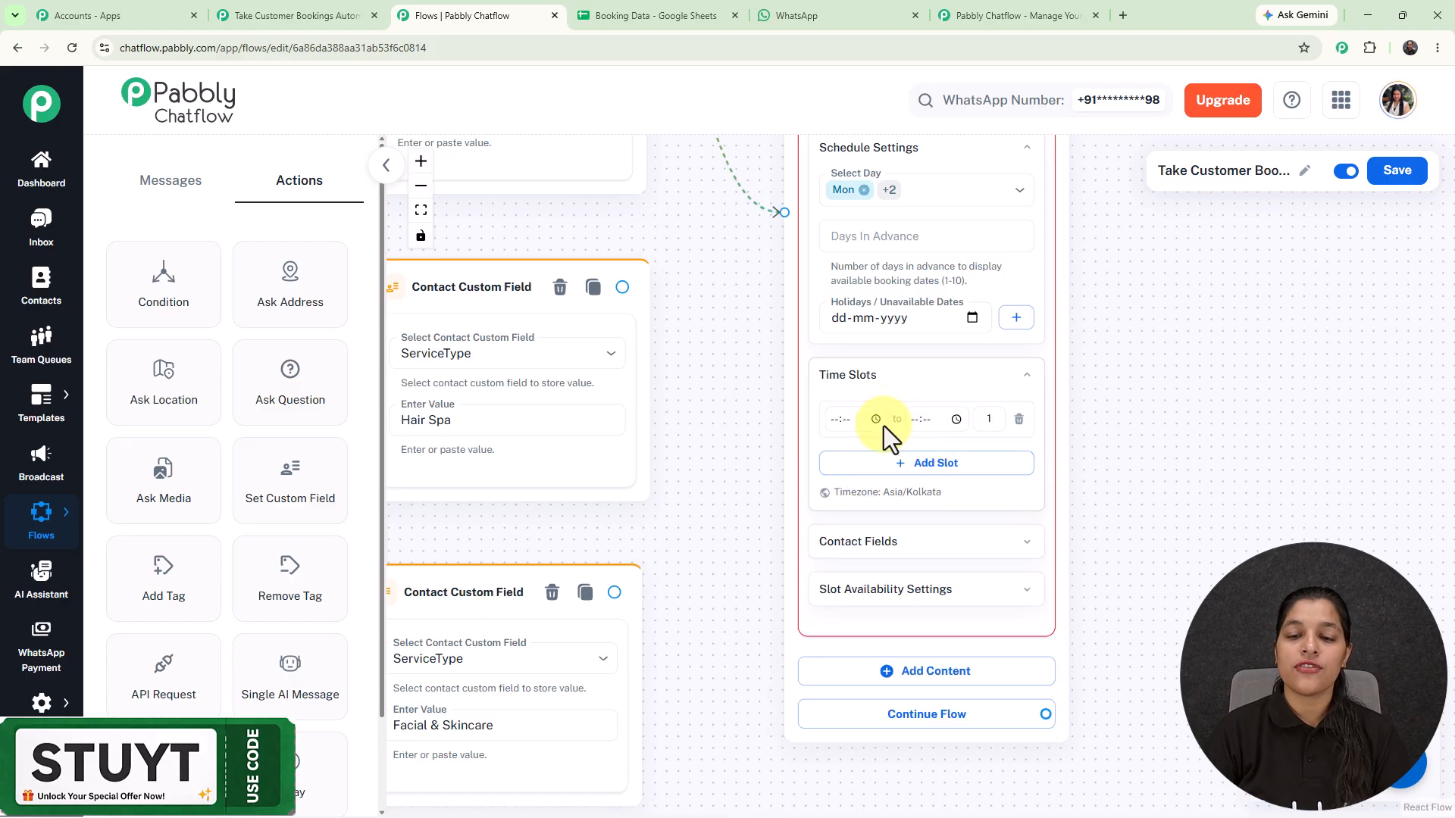
{"action": "left_click", "coordinate": [838, 418]}
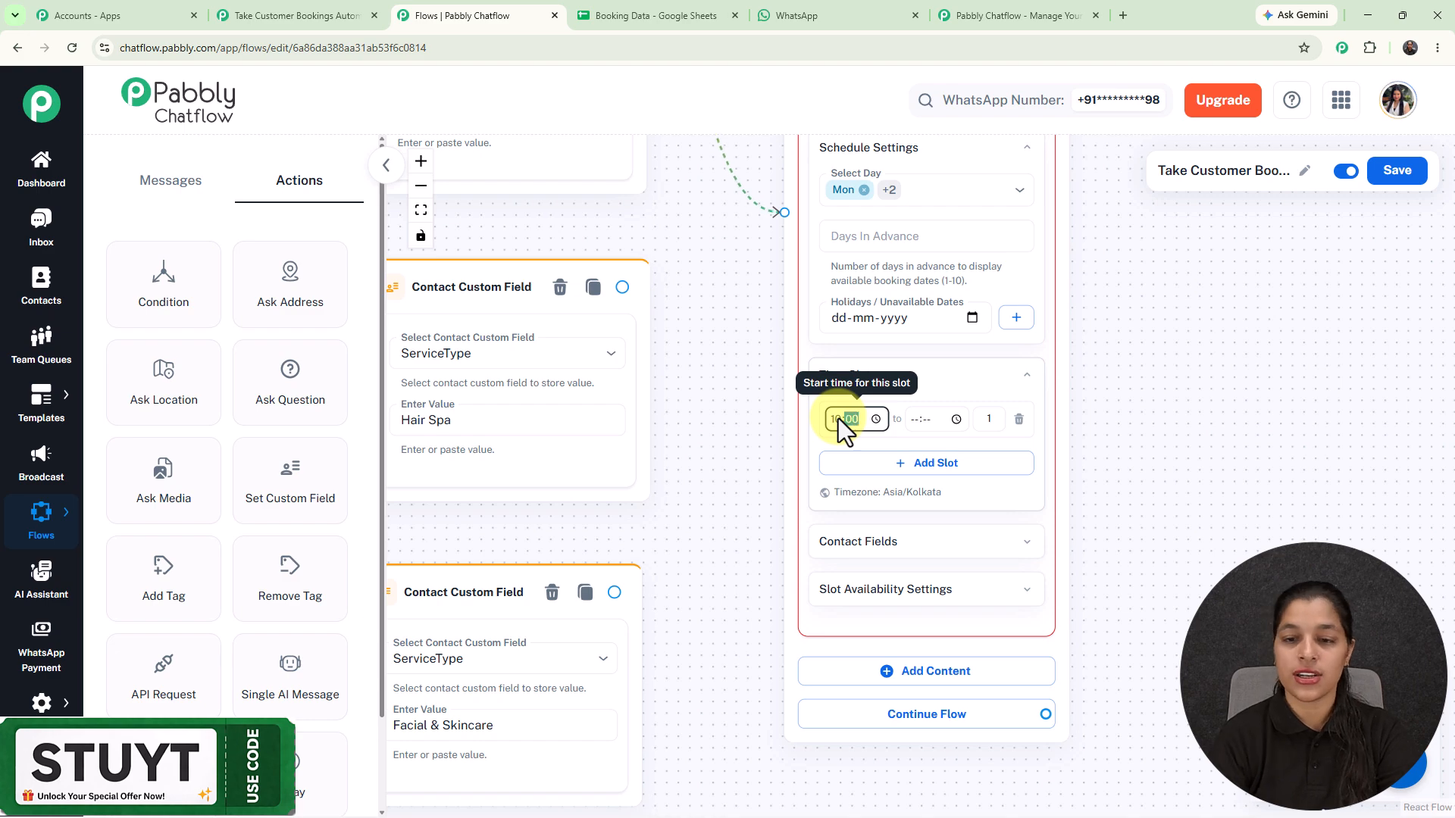
{"action": "type", "text": "1000"}
{"action": "left_click", "coordinate": [918, 421]}
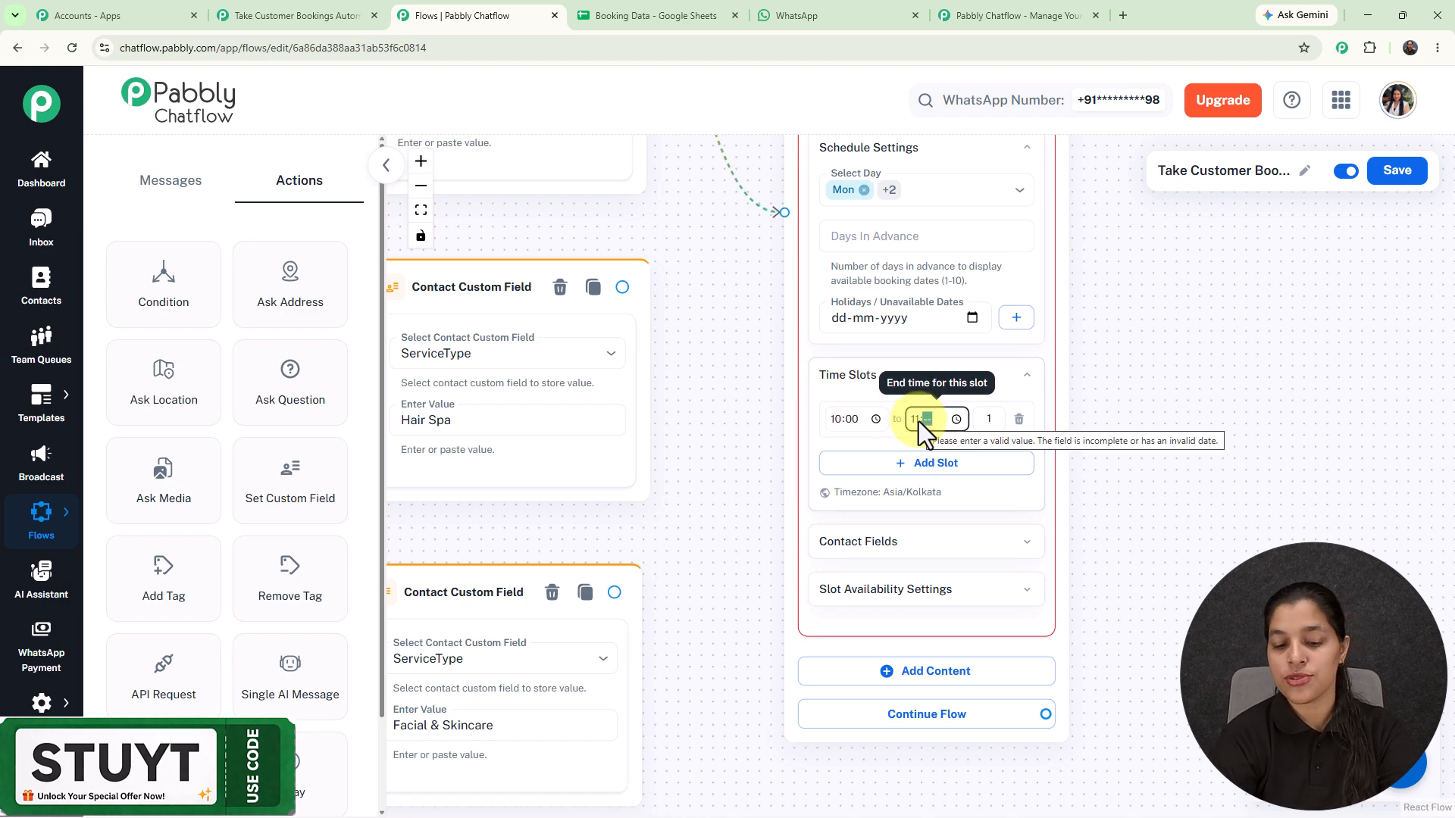
{"action": "type", "text": "1100"}
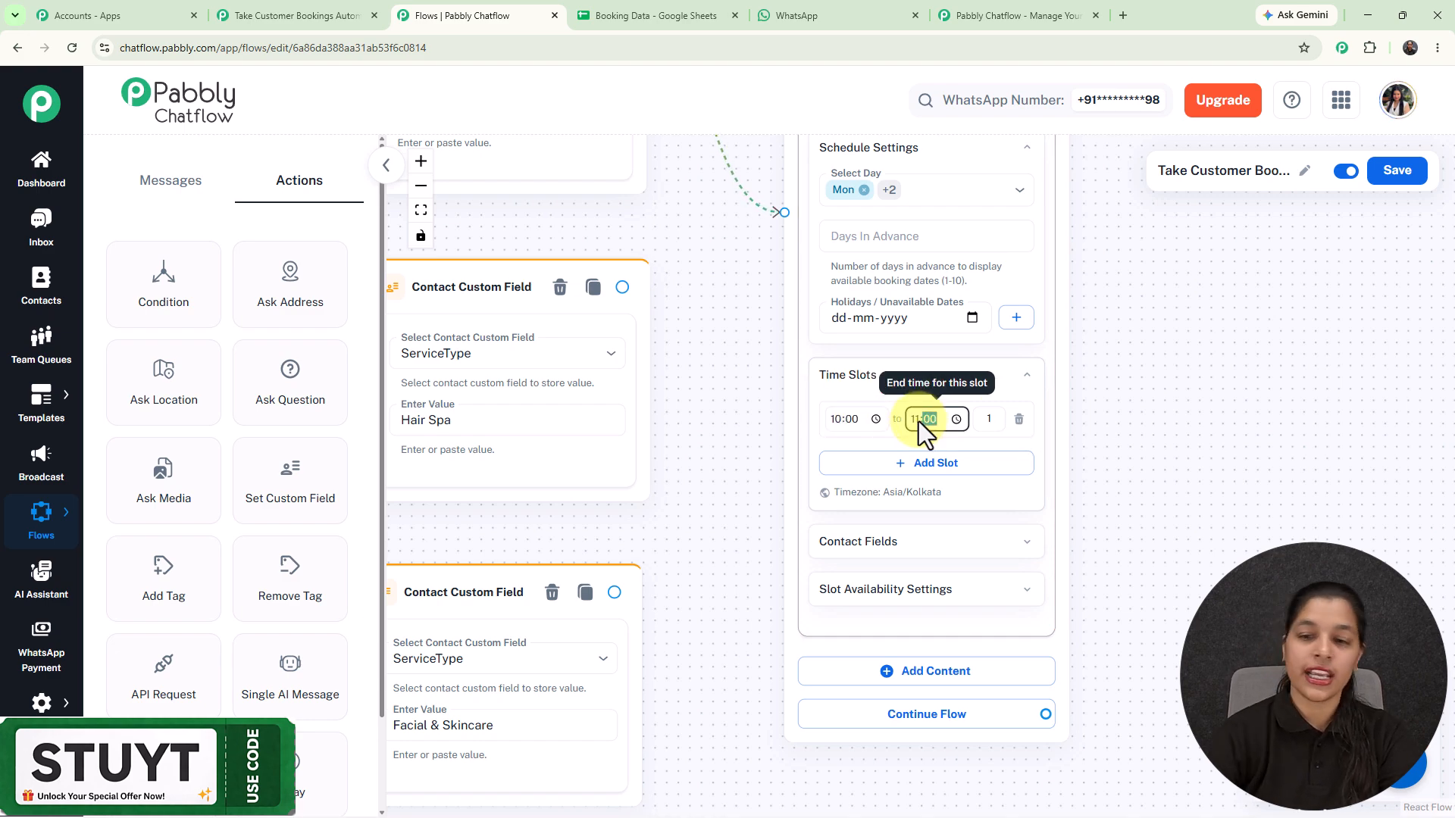
Step: Add a second time slot from 12:00 to 13:00 to the Date and Time message
{"action": "left_click", "coordinate": [910, 465]}
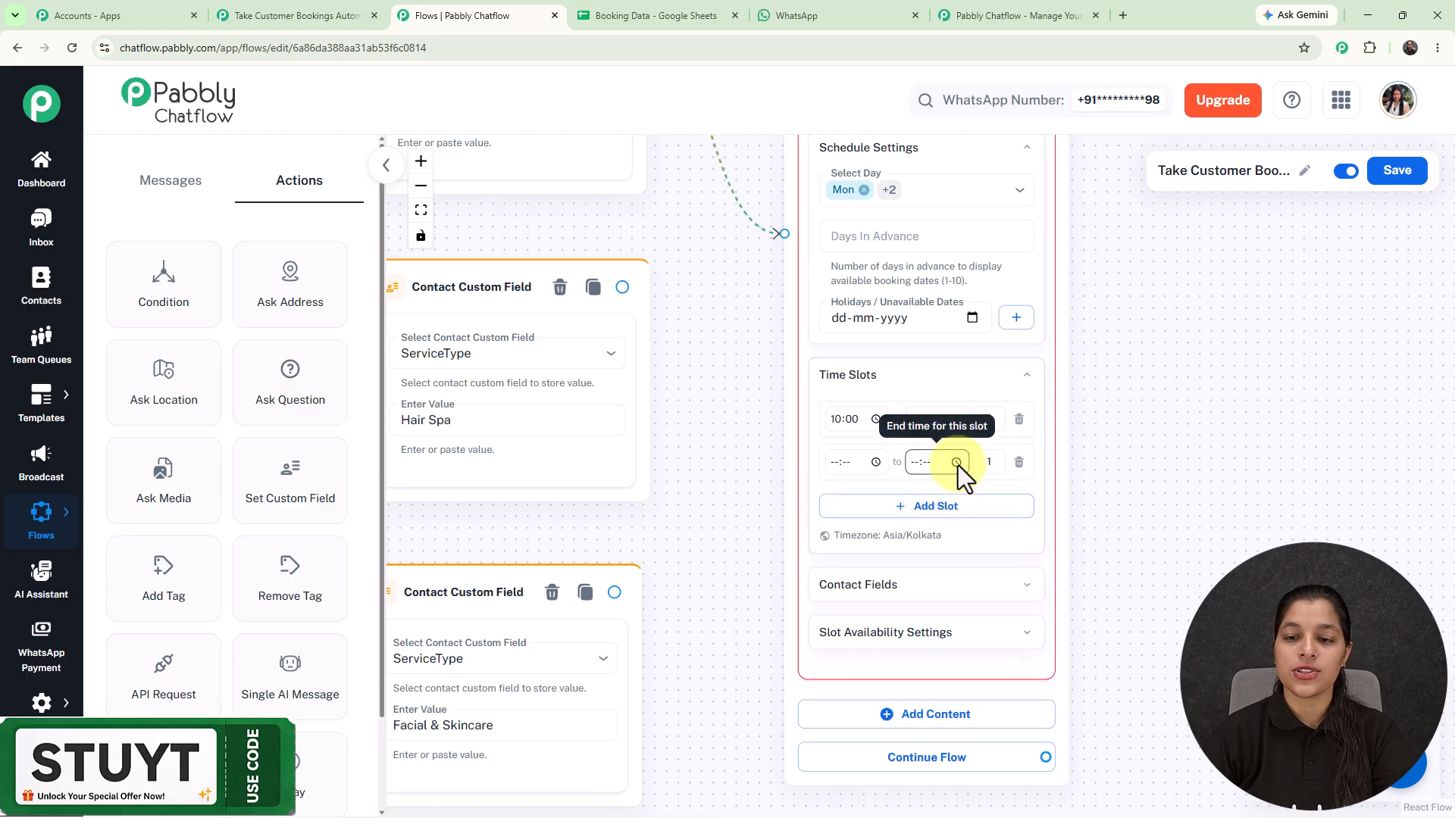
{"action": "left_click", "coordinate": [877, 463]}
{"action": "left_click", "coordinate": [853, 525]}
{"action": "scroll", "coordinate": [902, 516], "scroll_direction": "up", "scroll_amount": 3}
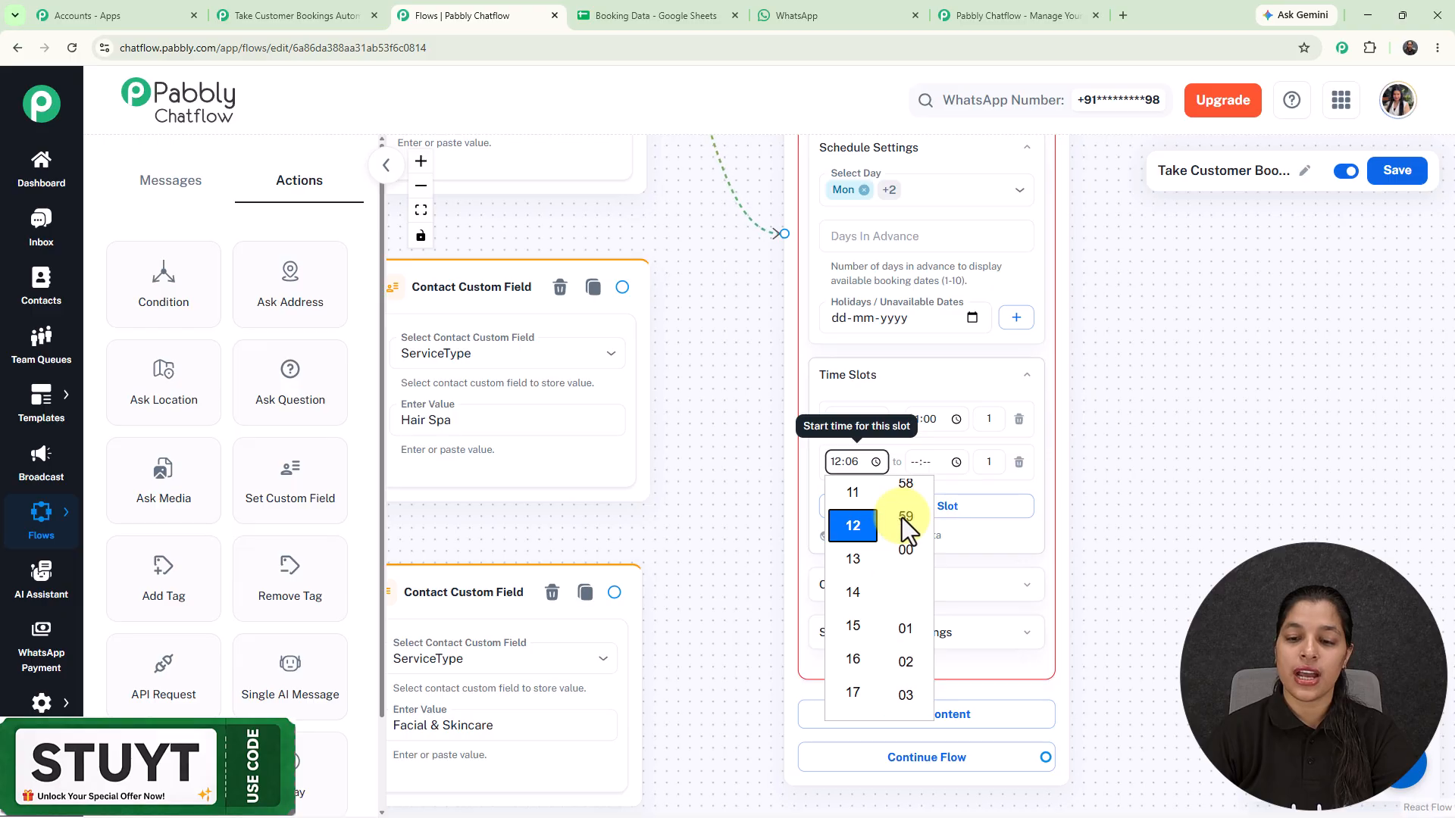
{"action": "left_click", "coordinate": [909, 555]}
{"action": "left_click", "coordinate": [957, 463]}
{"action": "left_click", "coordinate": [939, 553]}
{"action": "scroll", "coordinate": [977, 531], "scroll_direction": "up", "scroll_amount": 3}
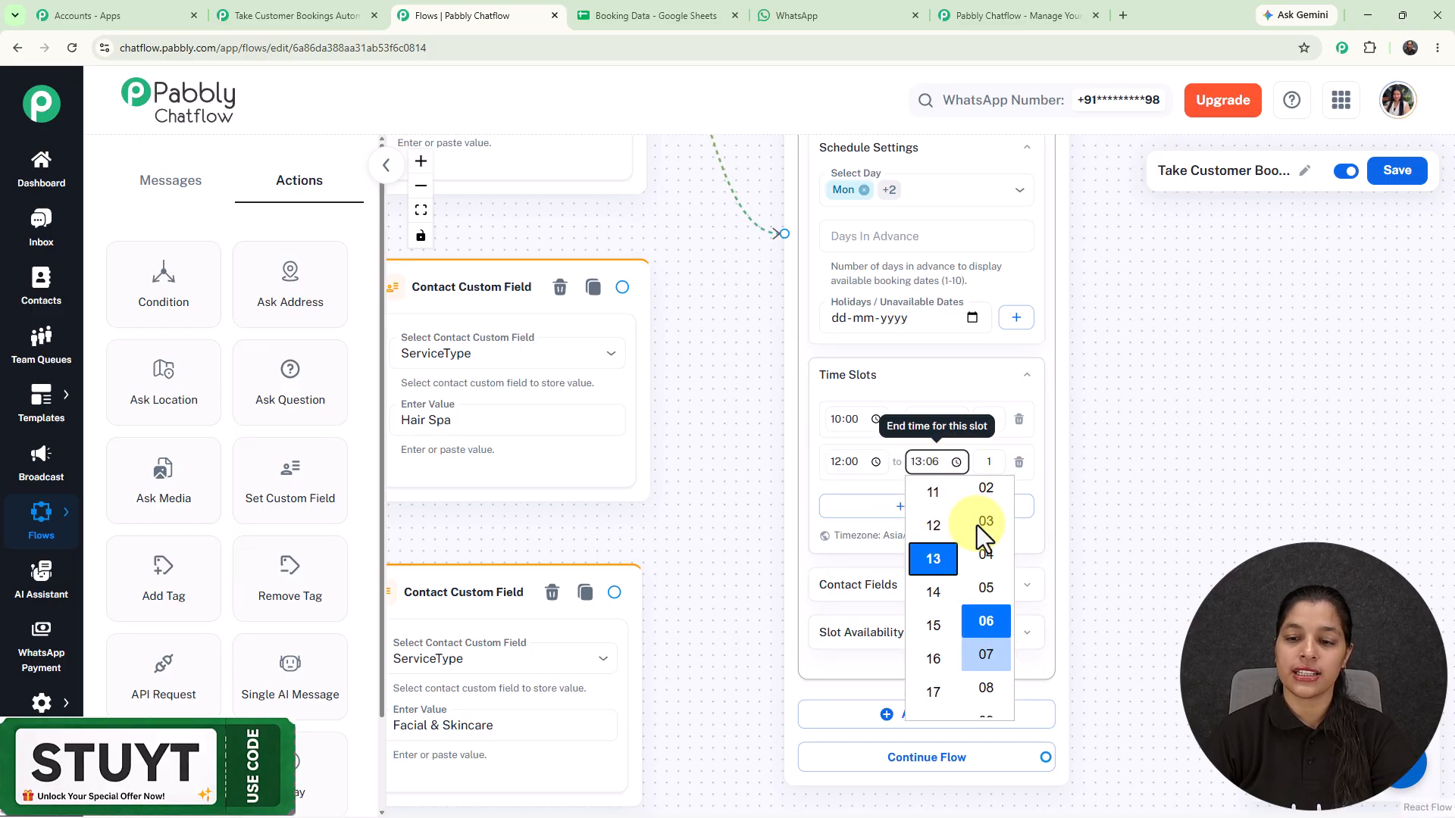
{"action": "left_click", "coordinate": [997, 487]}
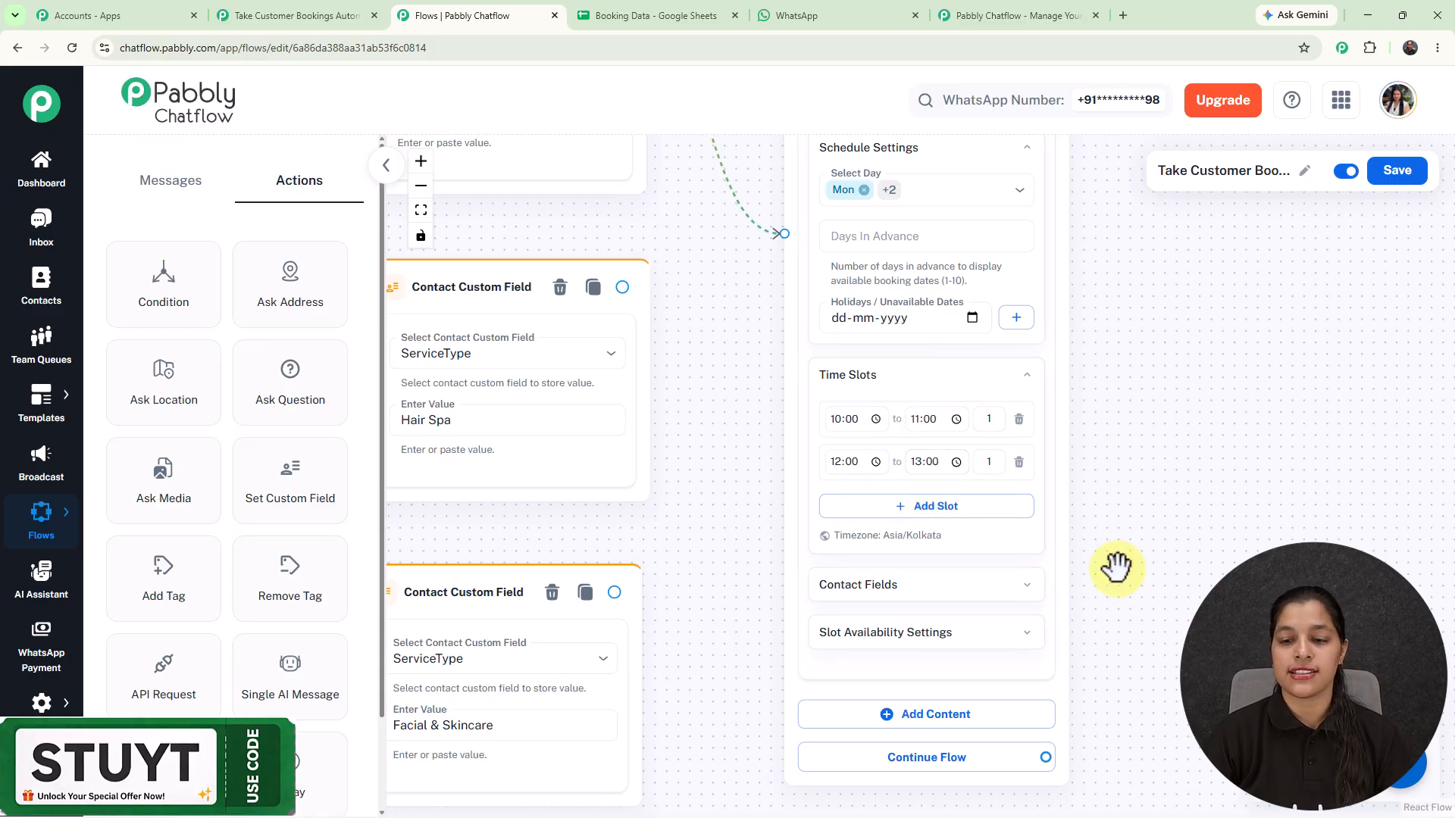
Step: Store the booked date in the AppointmentDate contact field and the booked time slot in AppointmentTime
{"action": "left_click_drag", "start_coordinate": [1116, 568], "coordinate": [1150, 461]}
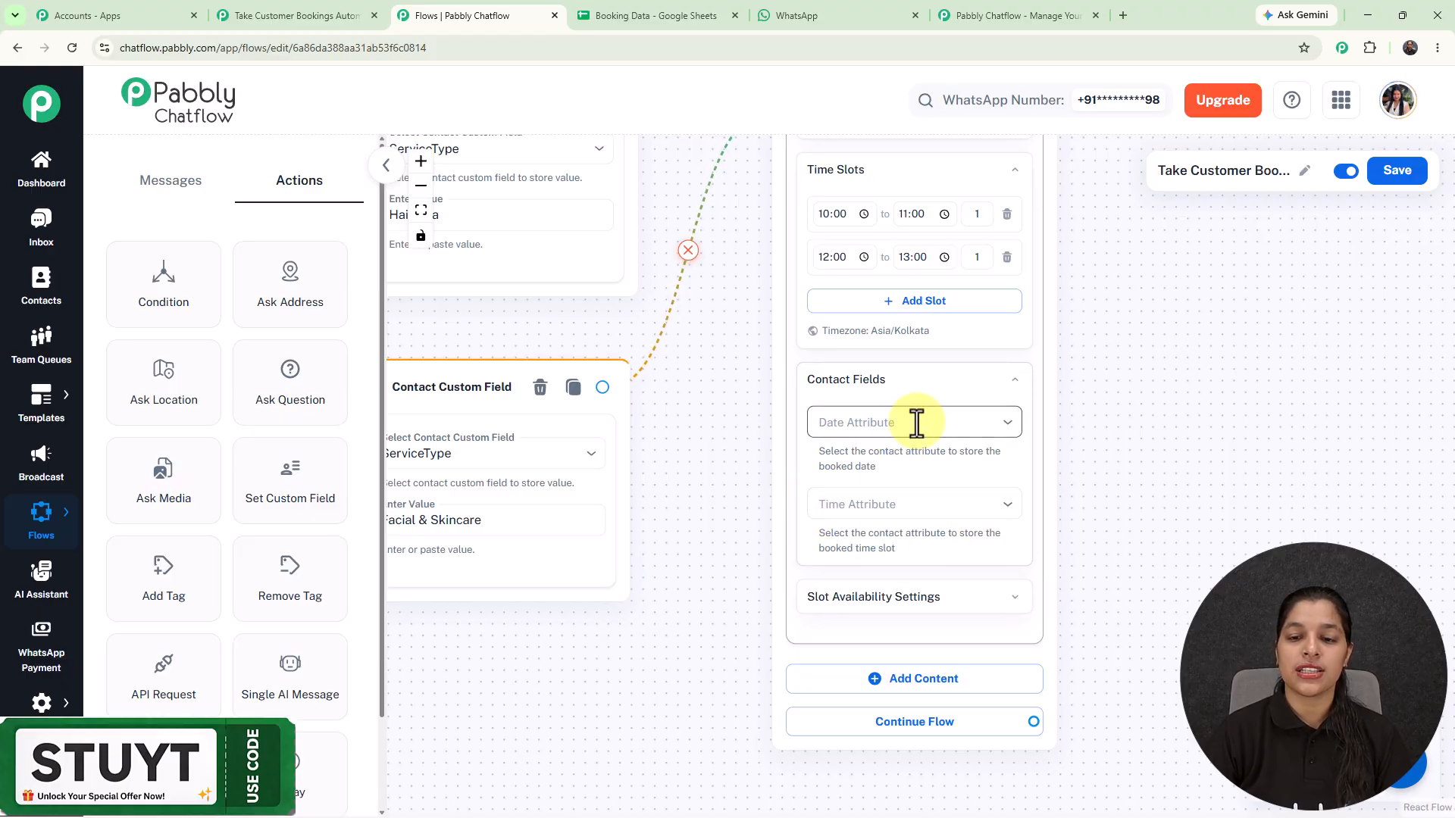
{"action": "left_click", "coordinate": [917, 423]}
{"action": "type", "text": "app"}
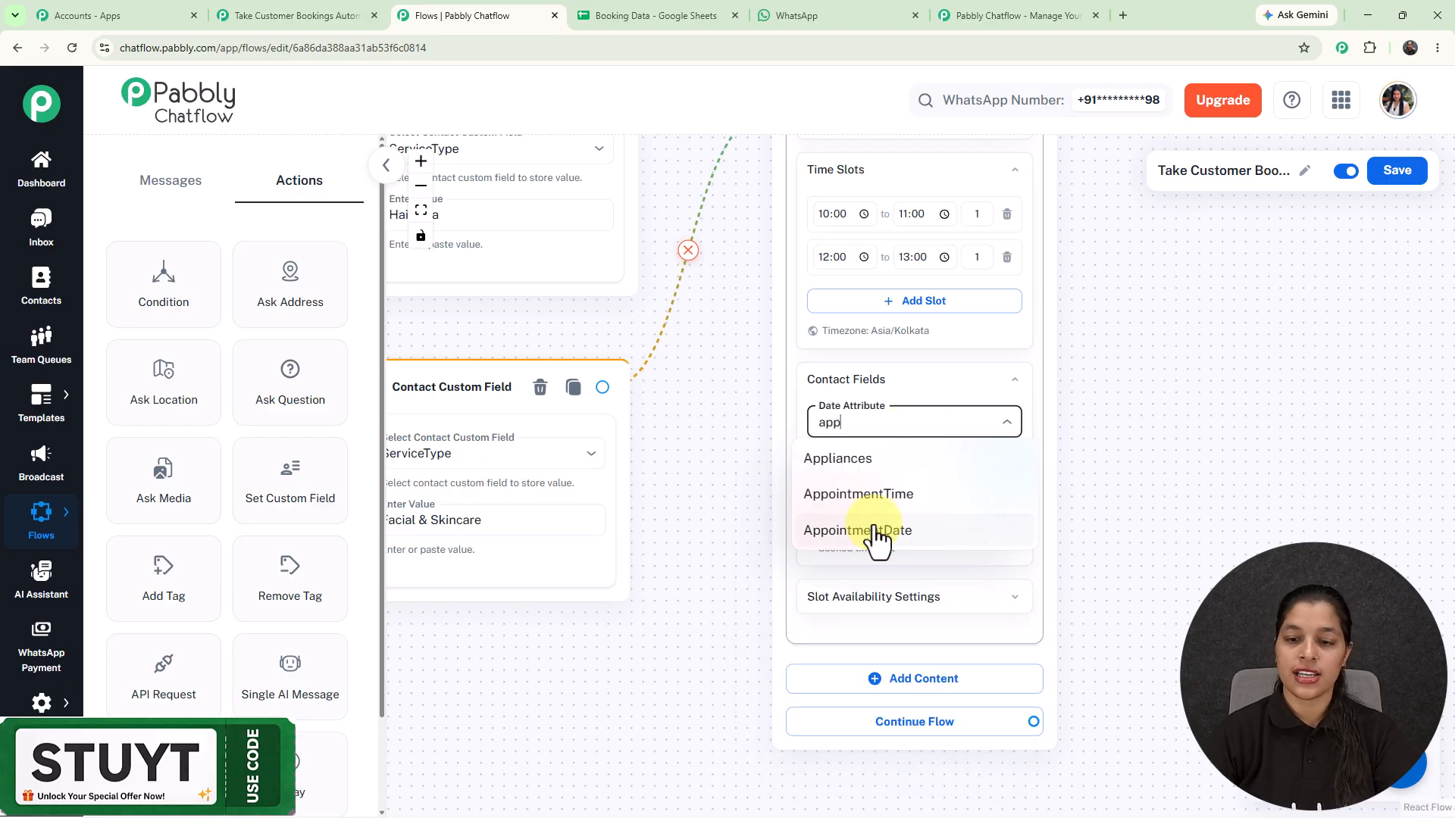
{"action": "left_click", "coordinate": [878, 532]}
{"action": "left_click", "coordinate": [870, 506]}
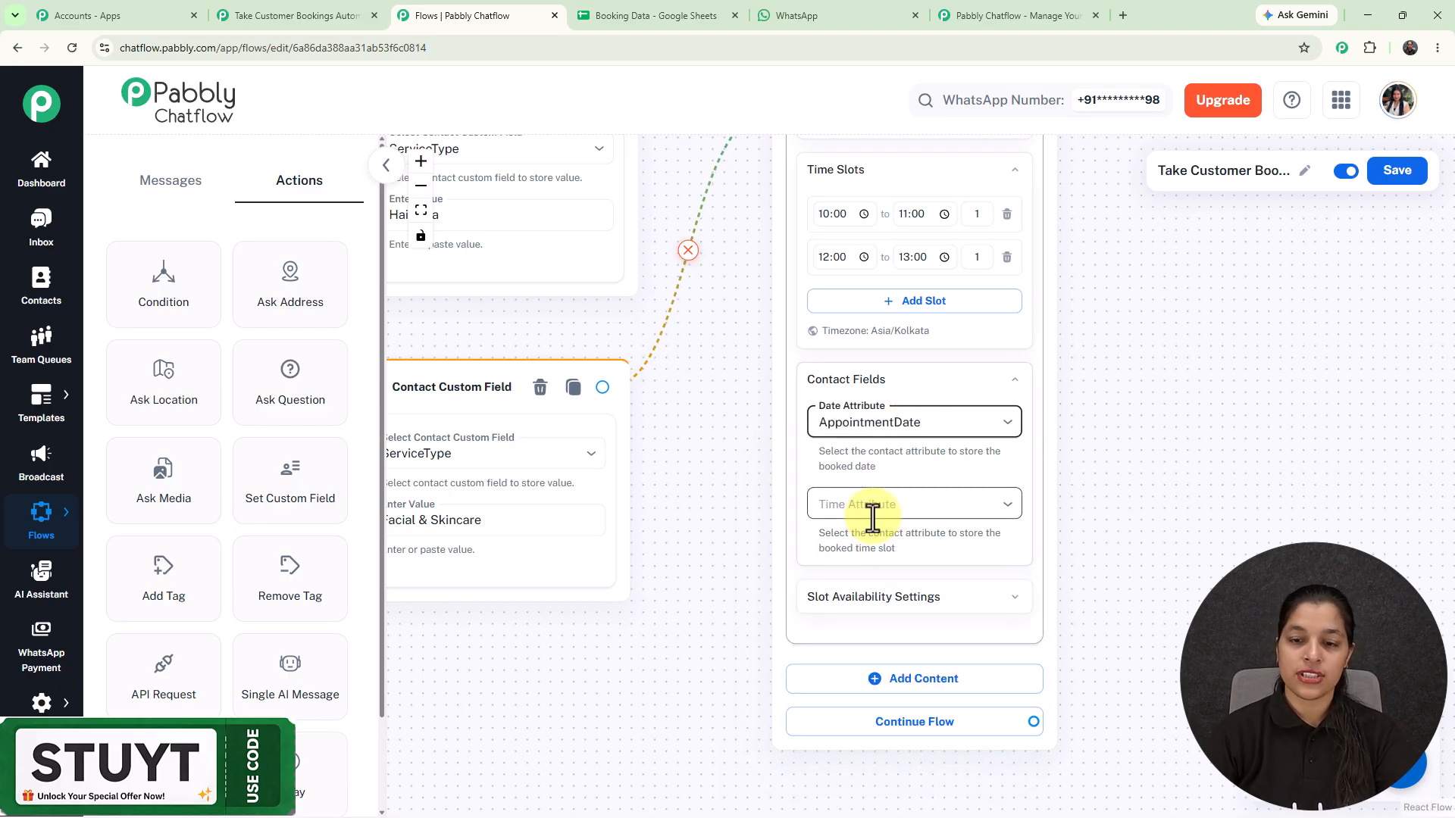
{"action": "type", "text": "ap"}
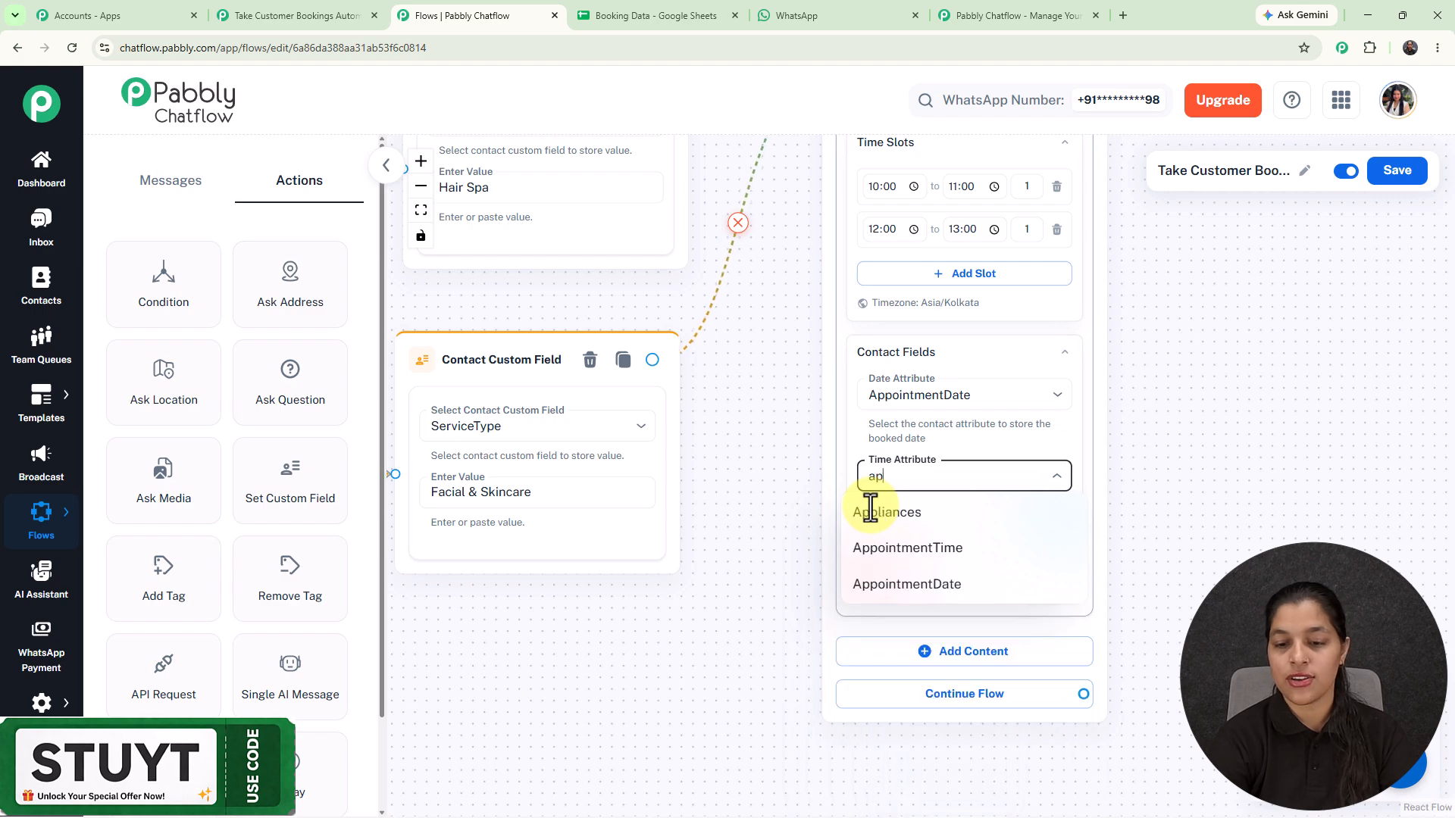
{"action": "left_click", "coordinate": [884, 549]}
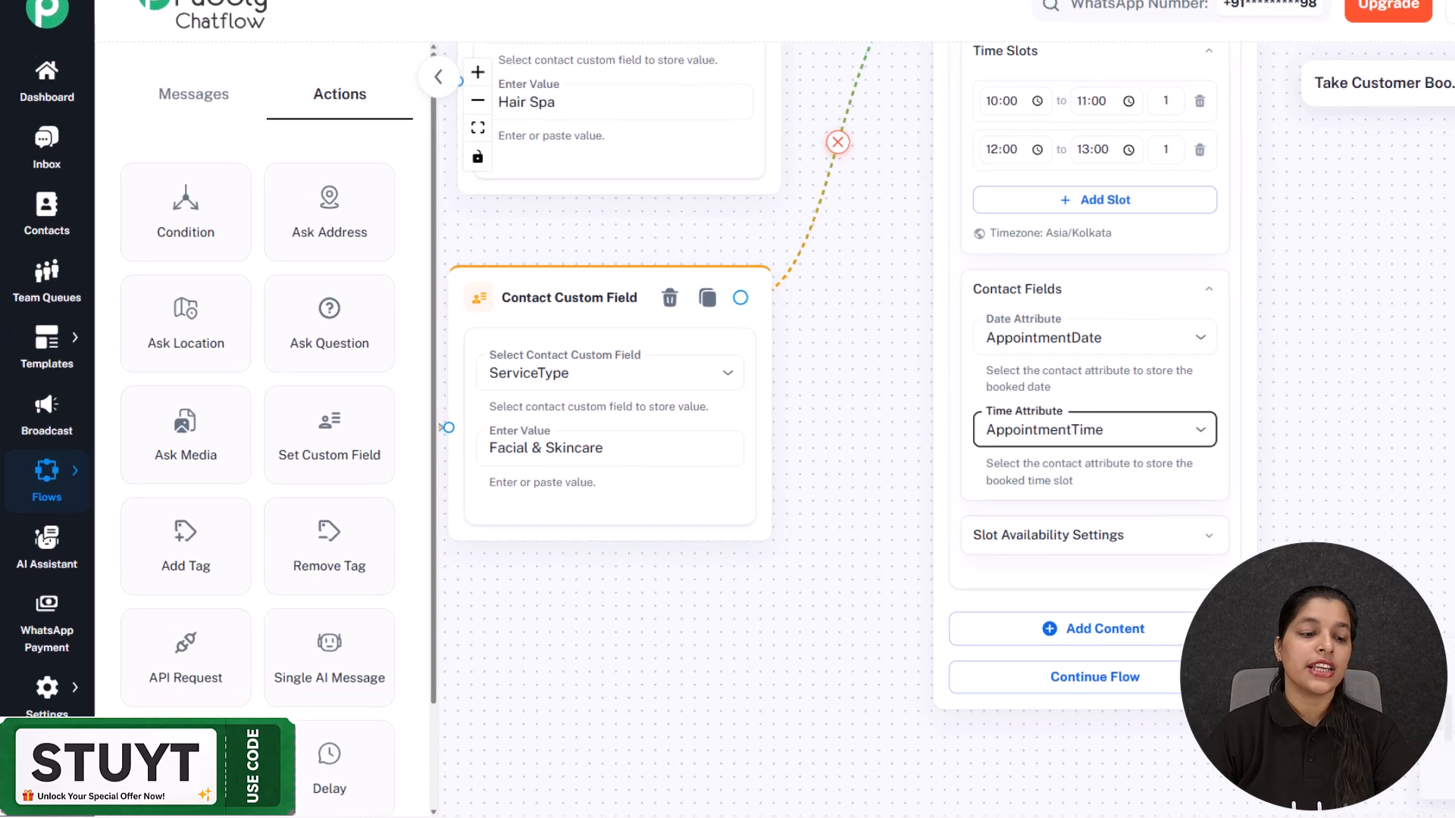
Step: Add an Ask Question action connected from the Date and Time message, with the message "👤 Kindly share your name."
{"action": "mouse_move", "coordinate": [47, 687]}
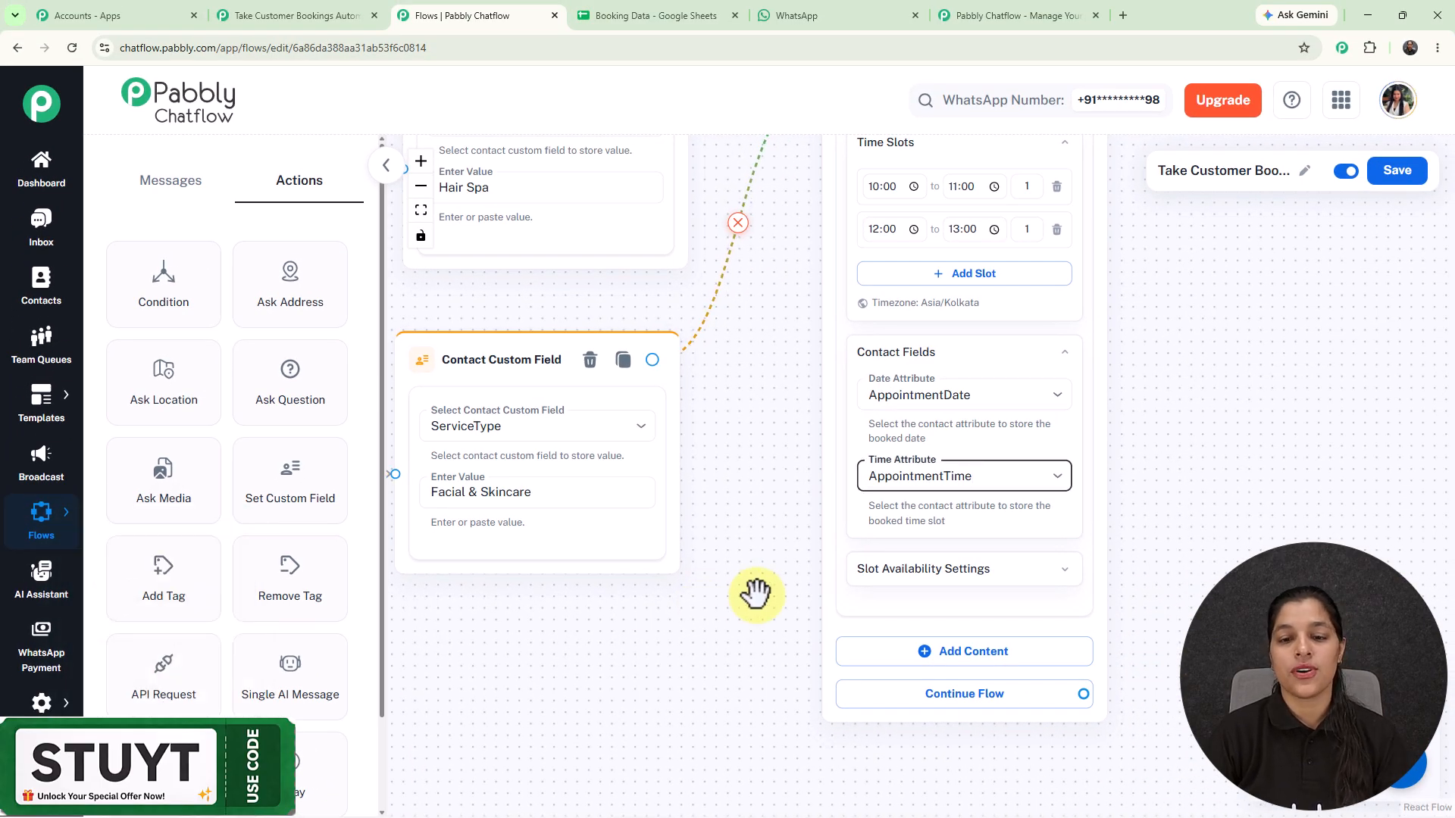
{"action": "scroll", "coordinate": [756, 595], "scroll_direction": "down", "scroll_amount": 3}
{"action": "scroll", "coordinate": [757, 595], "scroll_direction": "down", "scroll_amount": 2}
{"action": "left_click_drag", "start_coordinate": [989, 433], "coordinate": [1001, 494]}
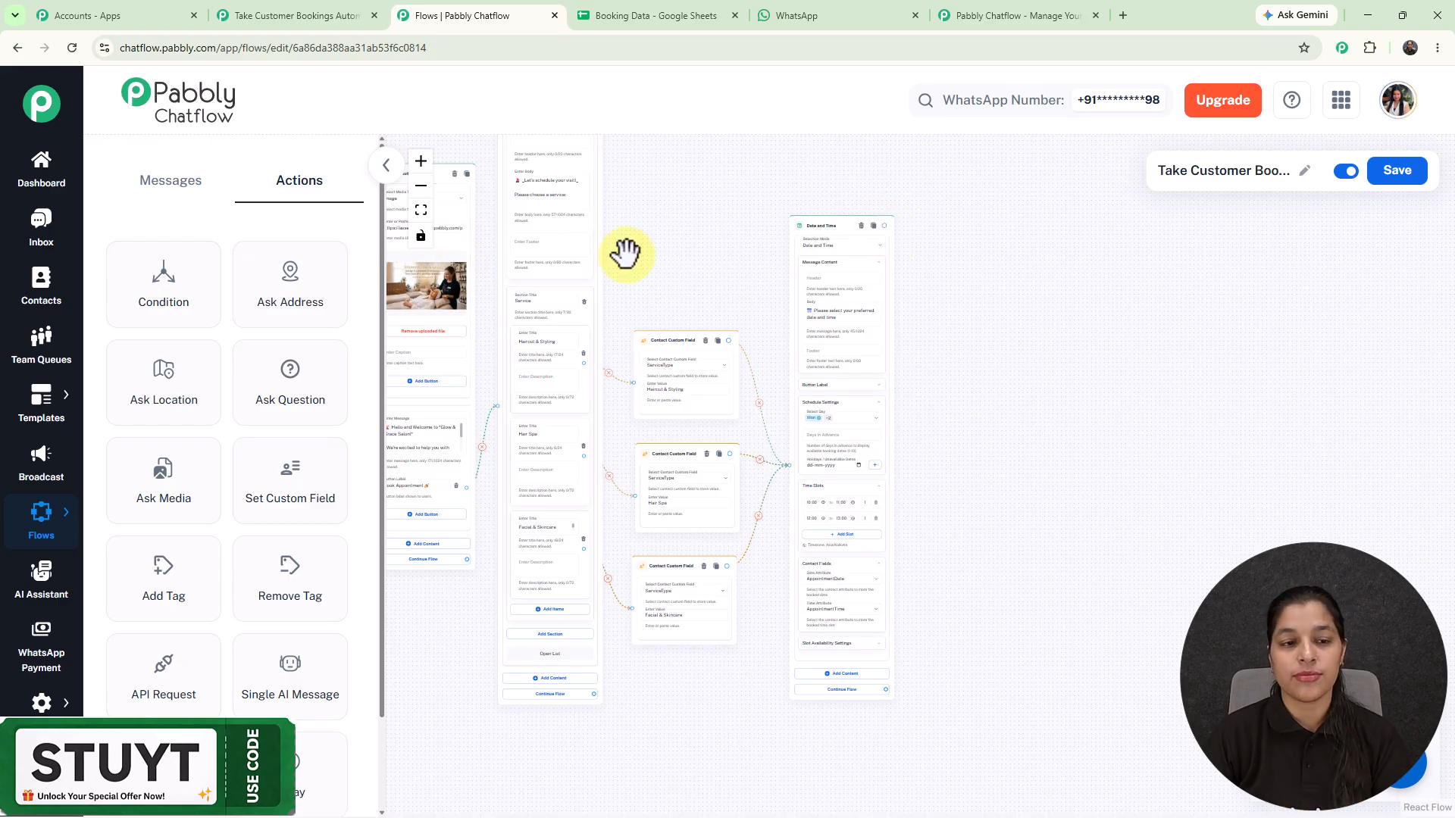
{"action": "left_click_drag", "start_coordinate": [287, 388], "coordinate": [996, 360]}
{"action": "left_click_drag", "start_coordinate": [884, 225], "coordinate": [1009, 459]}
{"action": "left_click_drag", "start_coordinate": [1044, 379], "coordinate": [977, 369]}
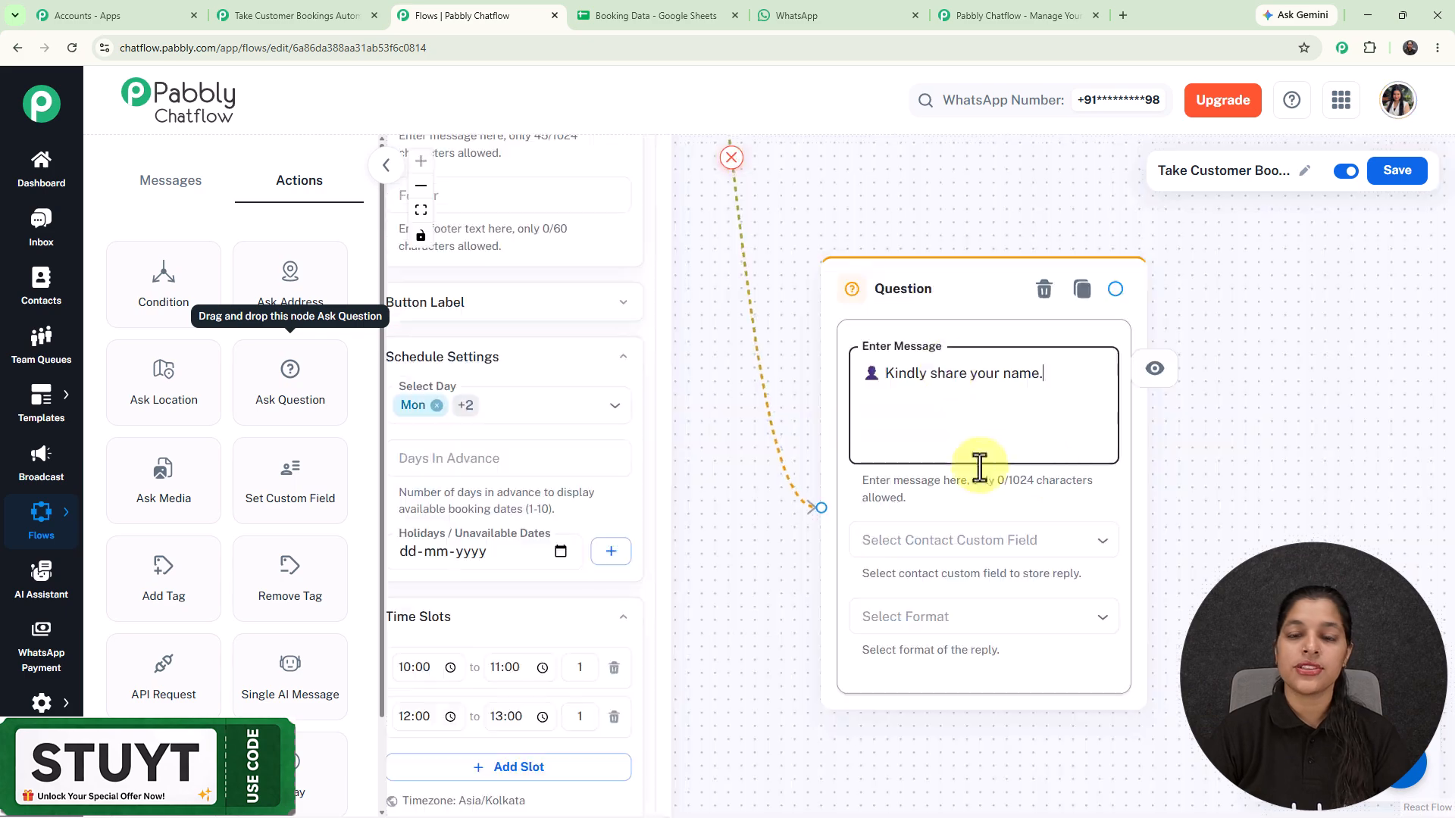
Step: Store the question's reply in the FullName contact custom field and set the reply format to Any
{"action": "left_click", "coordinate": [1016, 544]}
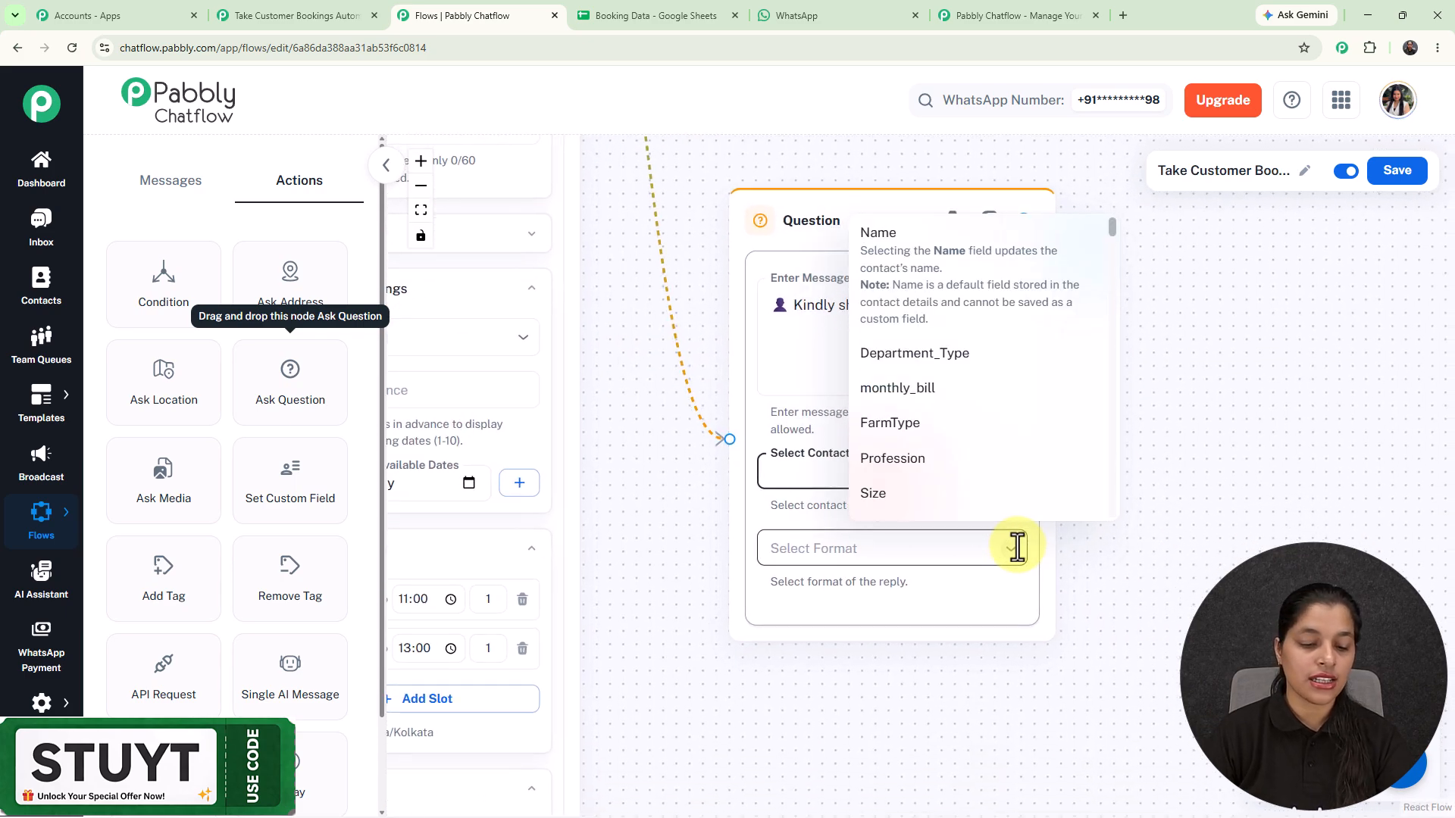
{"action": "type", "text": "fu"}
{"action": "left_click", "coordinate": [864, 521]}
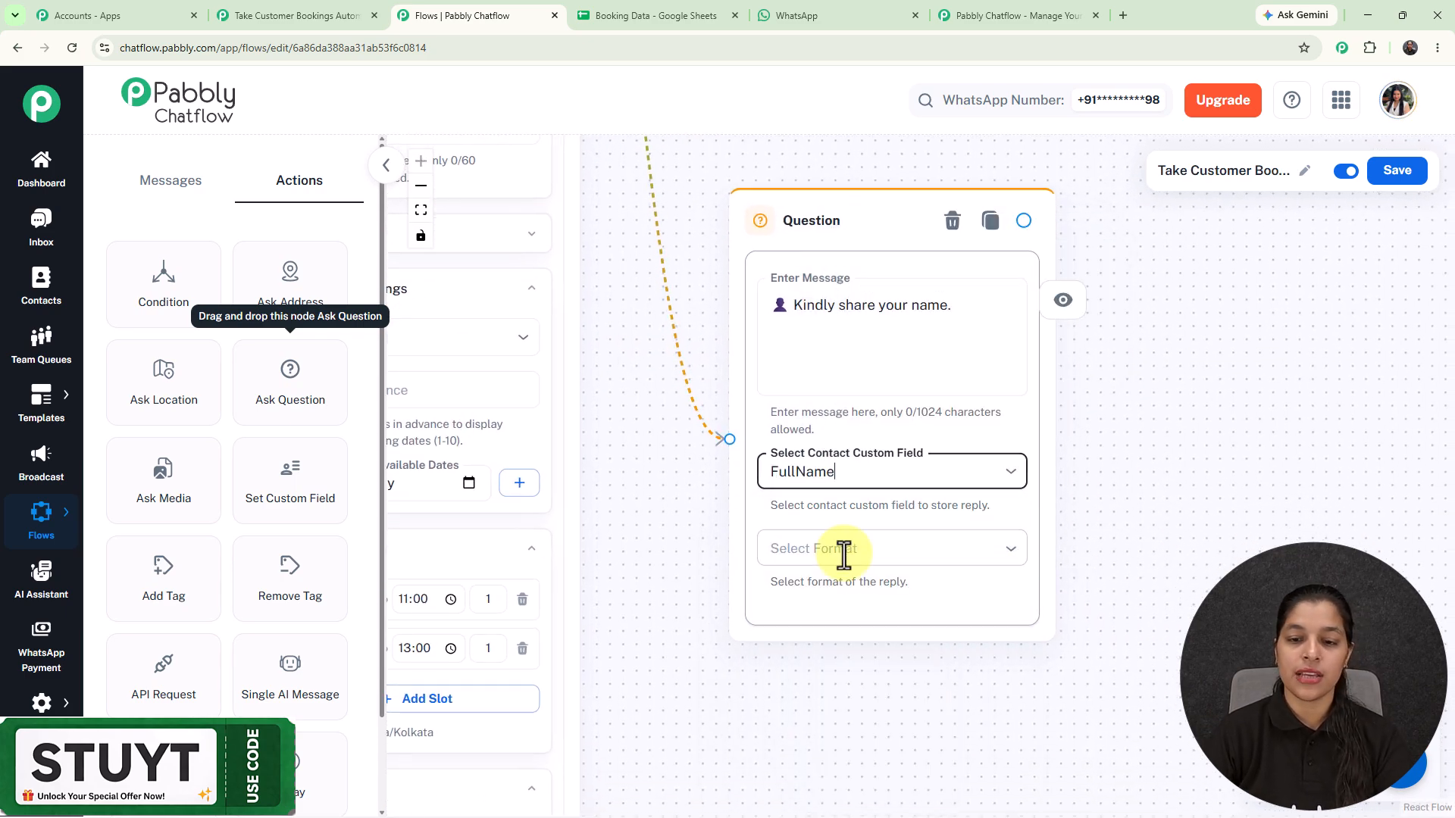
{"action": "left_click", "coordinate": [838, 556]}
{"action": "left_click", "coordinate": [819, 299]}
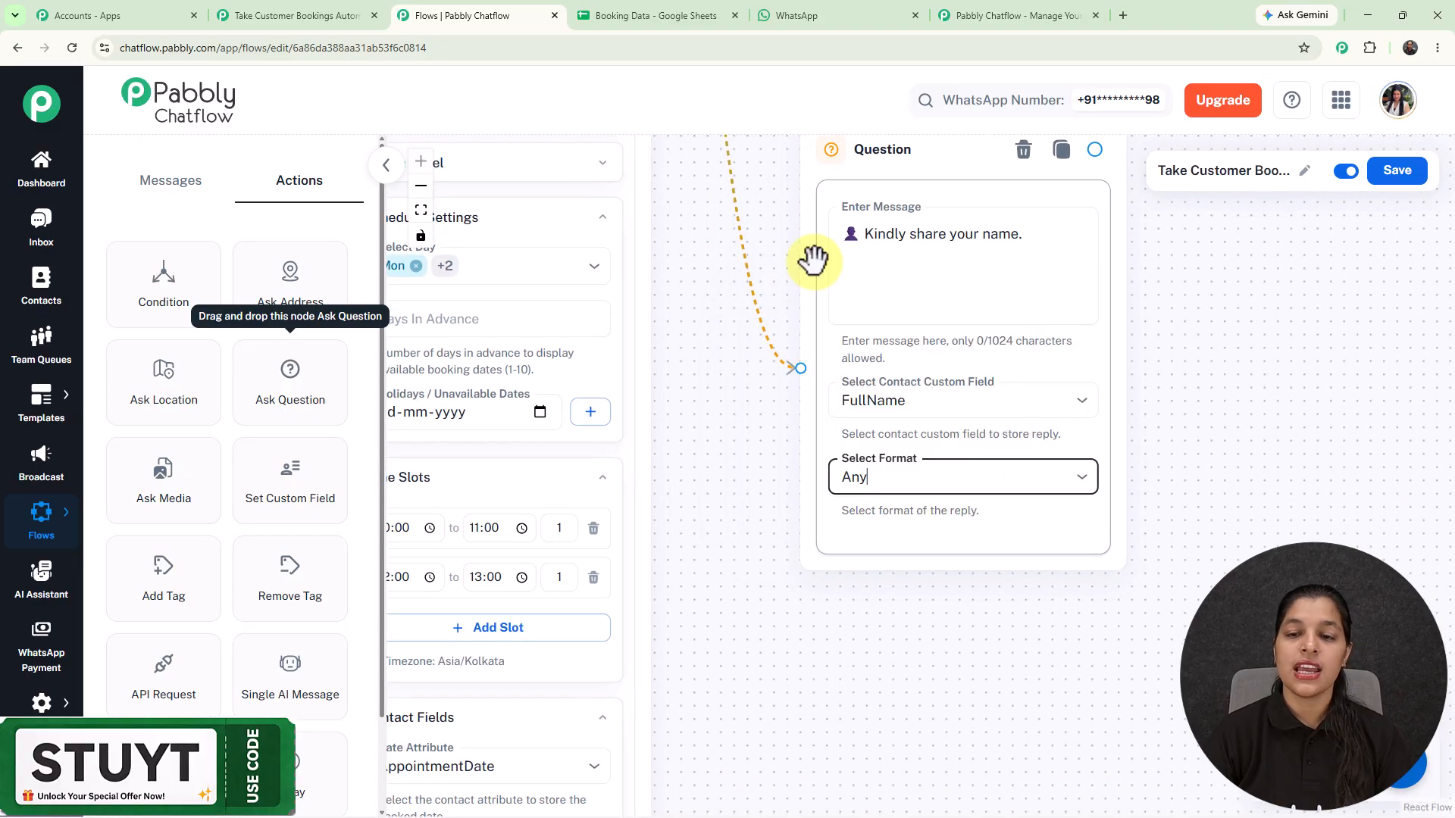
Step: Add an API Request action to the flow beside the name question
{"action": "scroll", "coordinate": [805, 416], "scroll_direction": "down", "scroll_amount": 3}
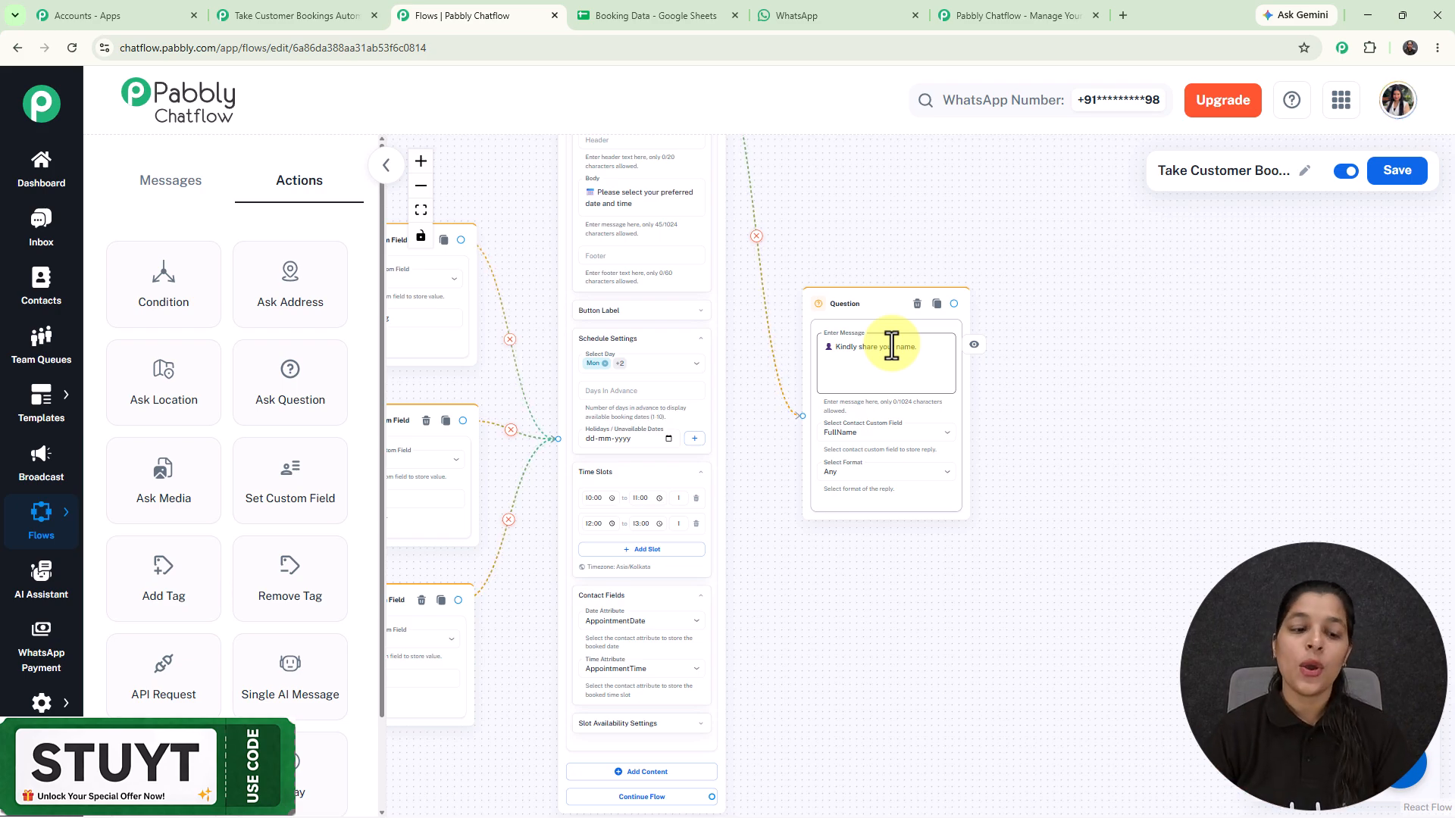
{"action": "left_click_drag", "start_coordinate": [162, 703], "coordinate": [1049, 296]}
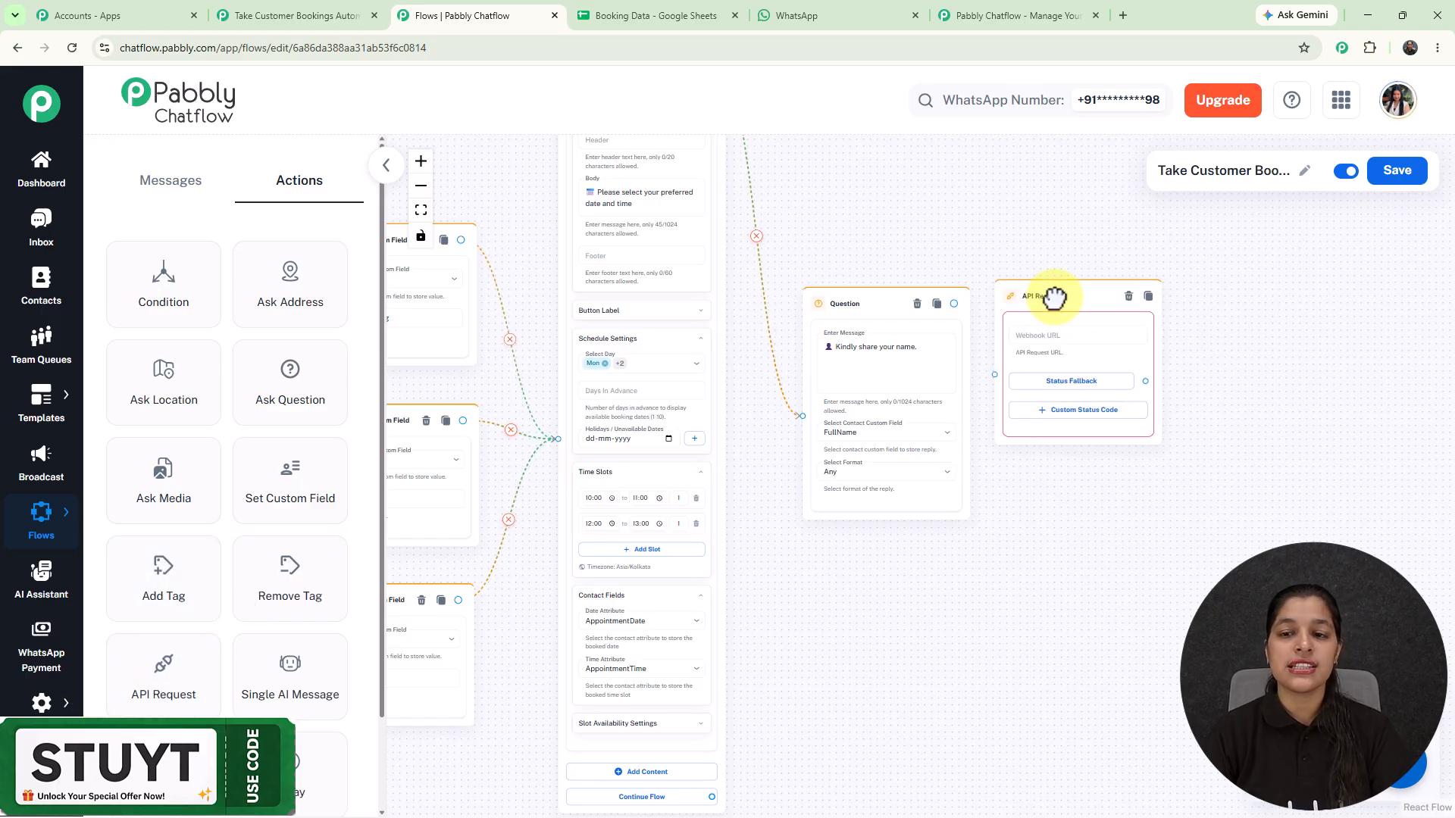
{"action": "left_click_drag", "start_coordinate": [1033, 225], "coordinate": [886, 234]}
{"action": "scroll", "coordinate": [871, 269], "scroll_direction": "up", "scroll_amount": 5}
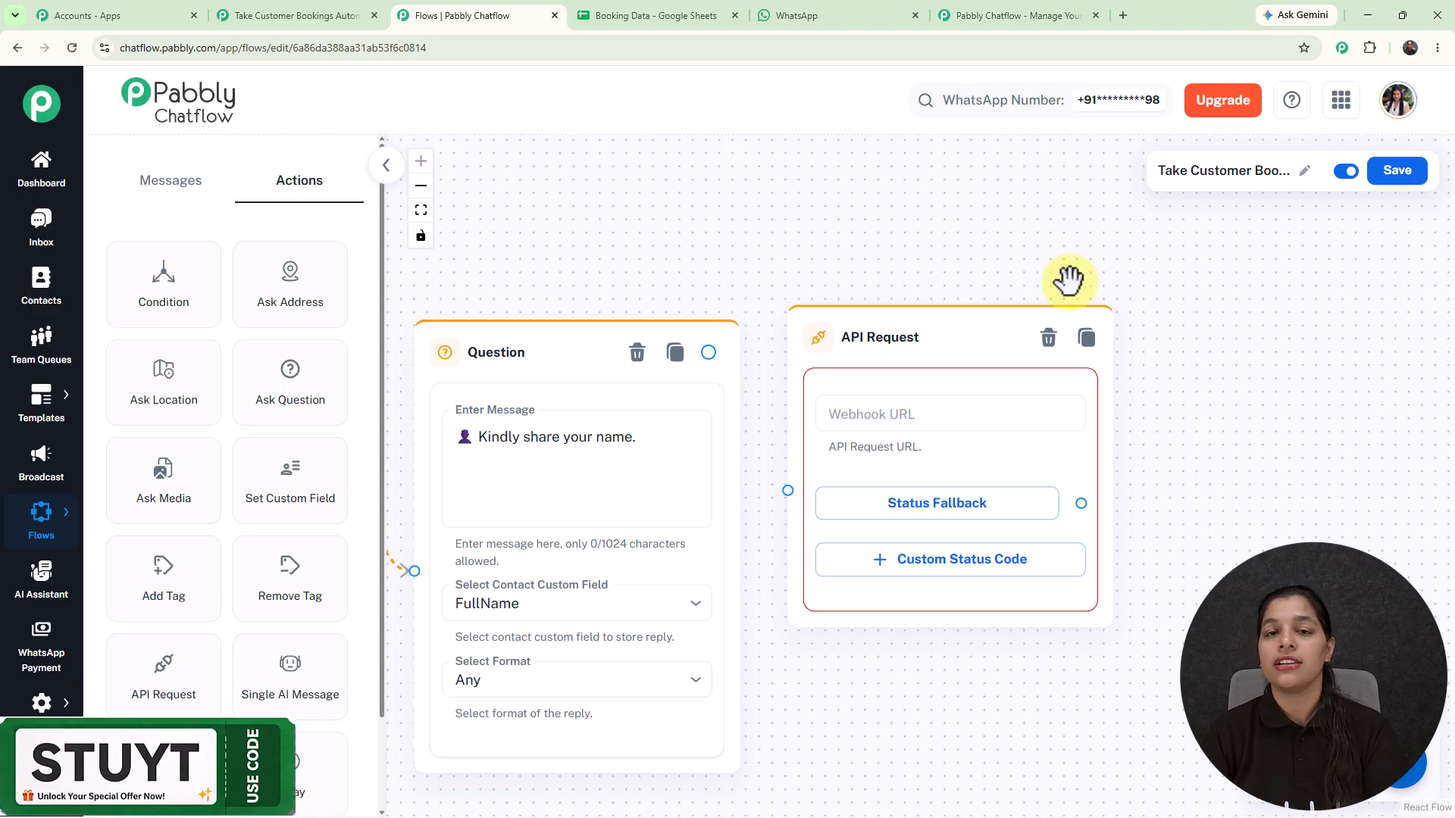
Step: Connect the name question to the API Request action and open the action's request settings
{"action": "left_click_drag", "start_coordinate": [807, 299], "coordinate": [783, 314]}
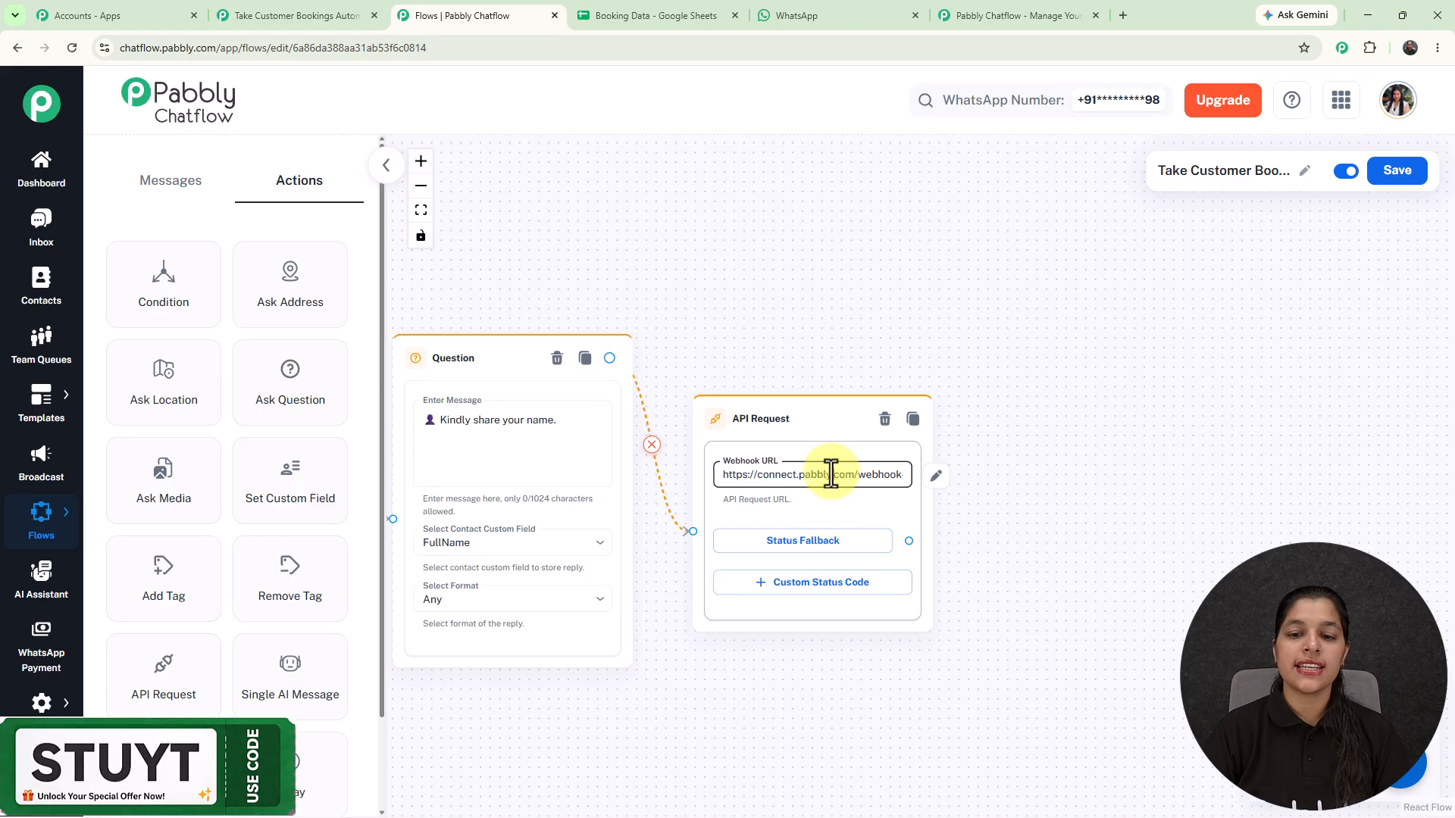
{"action": "left_click", "coordinate": [832, 472]}
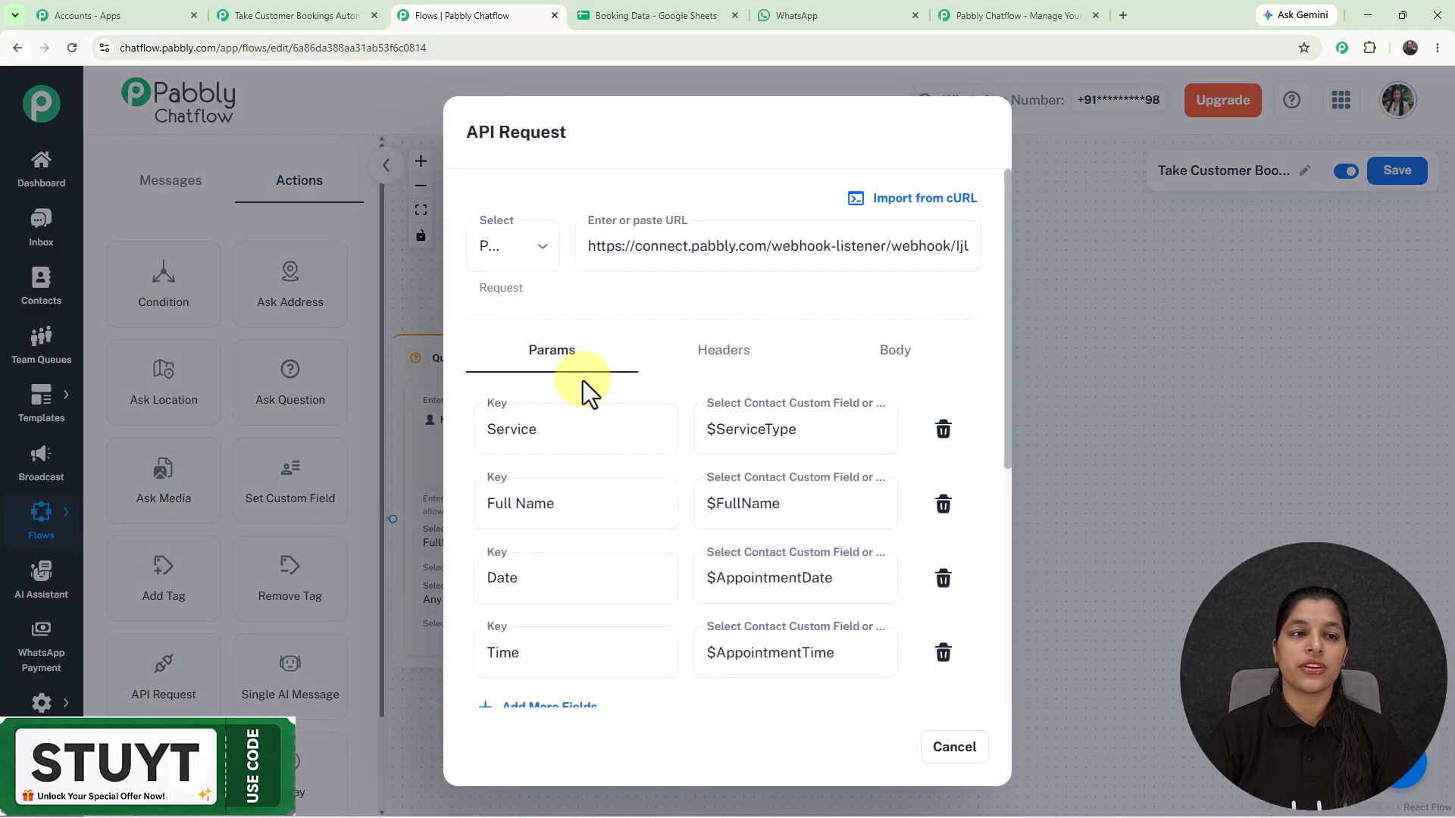
Step: Switch to the Pabbly Connect booking workflow and review the Pabbly Chatflow trigger's webhook URL and received response
{"action": "left_click", "coordinate": [144, 12]}
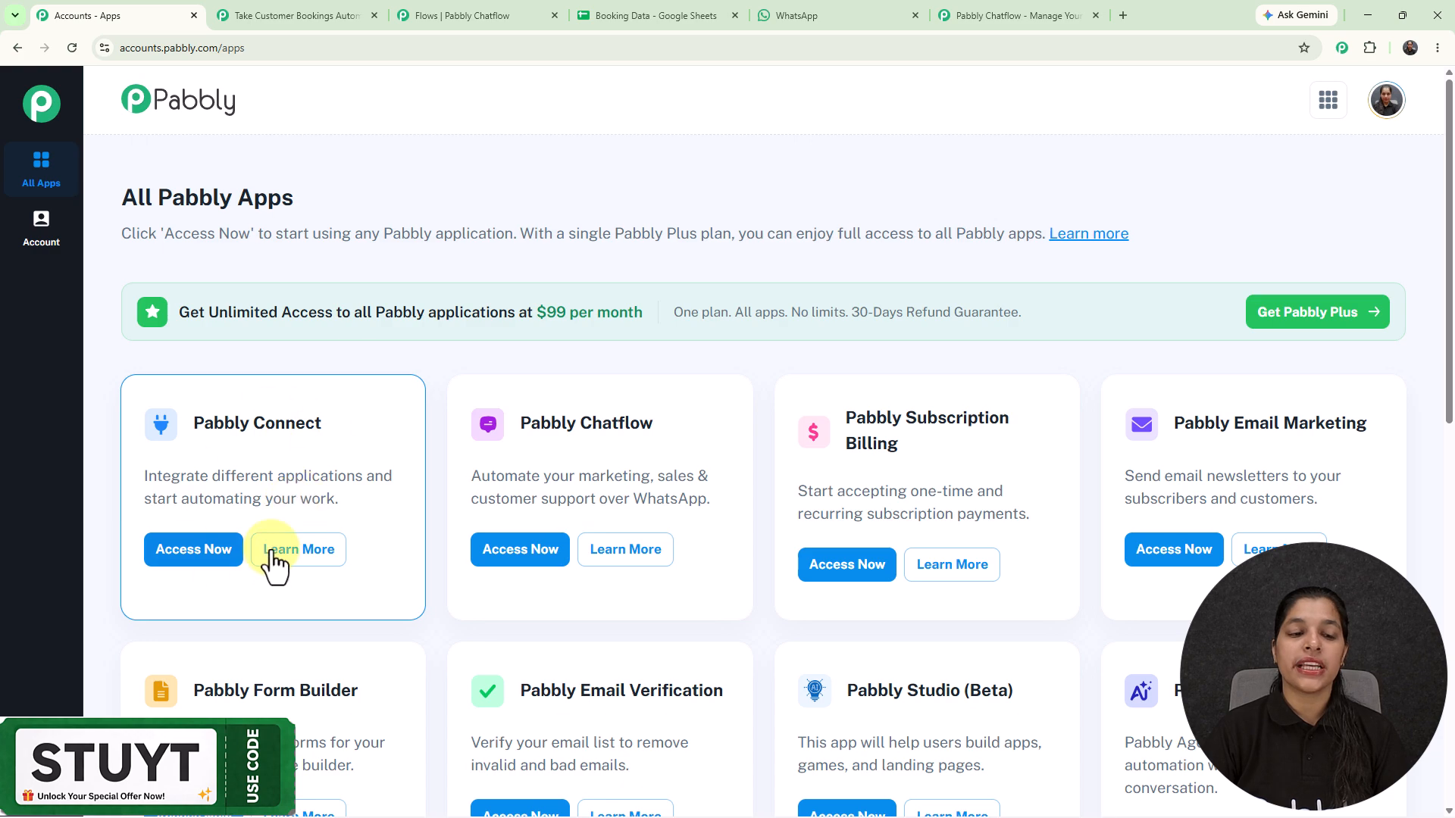
{"action": "left_click", "coordinate": [283, 10]}
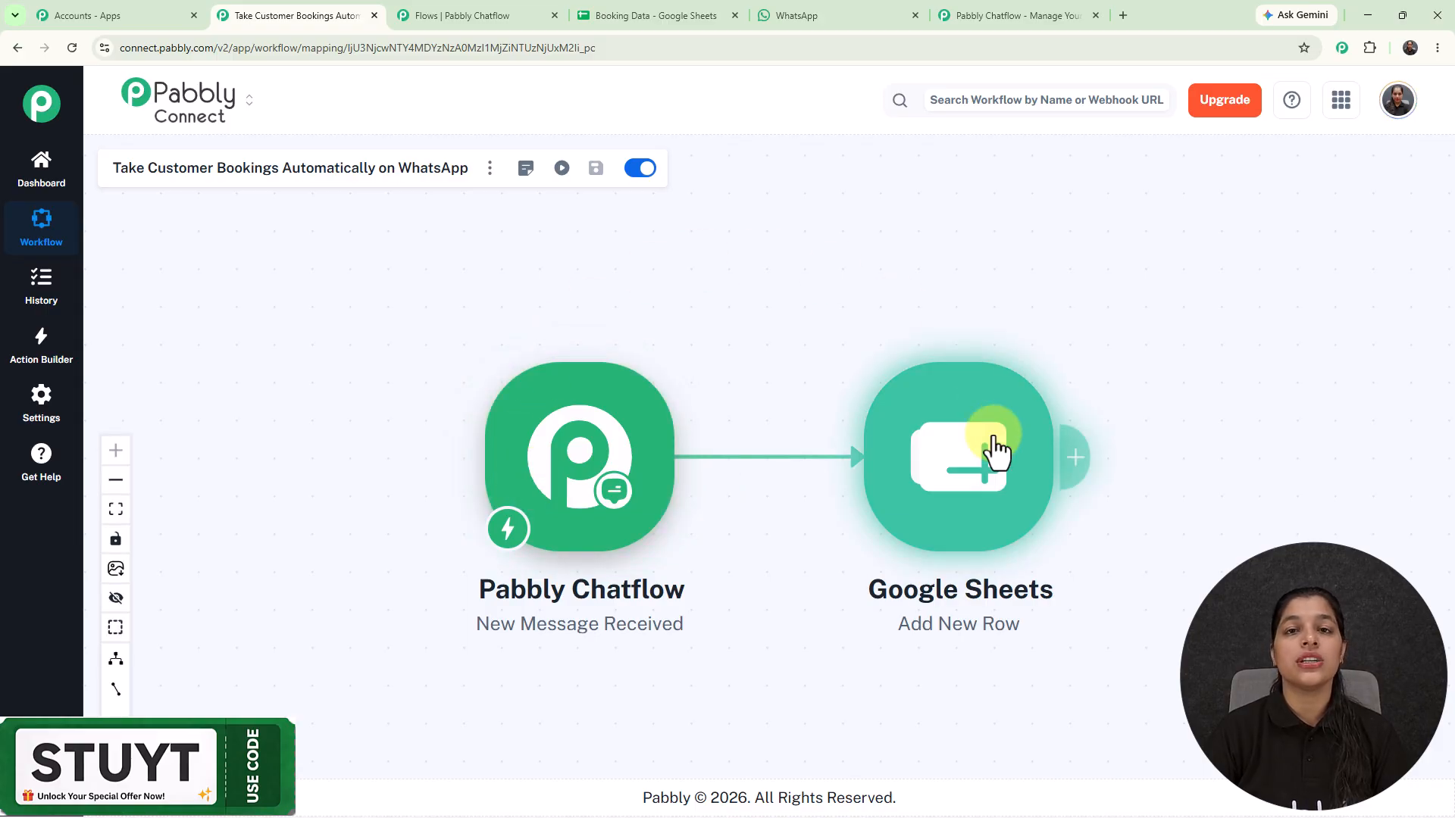
{"action": "left_click", "coordinate": [581, 507]}
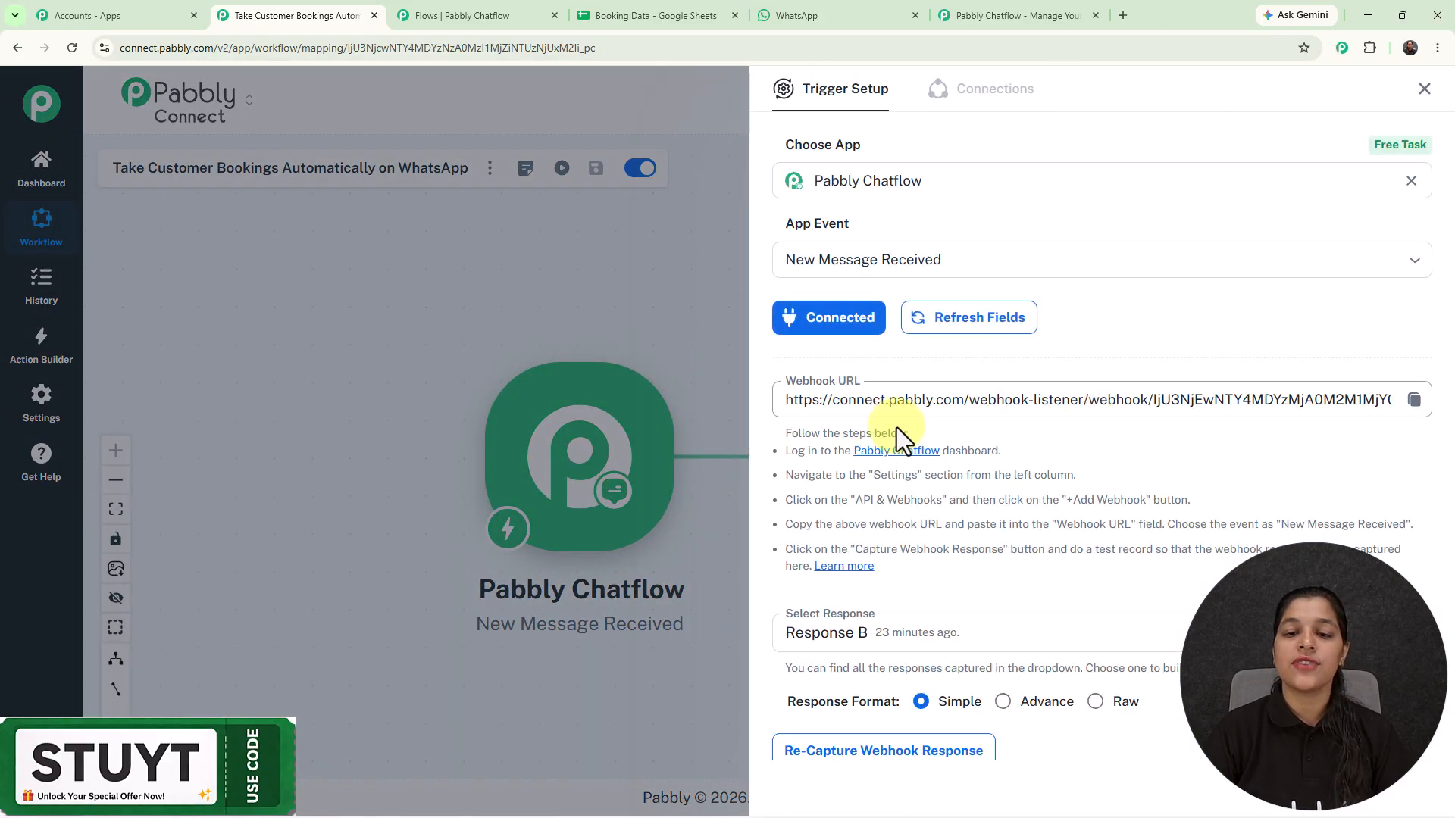
{"action": "scroll", "coordinate": [985, 576], "scroll_direction": "down", "scroll_amount": 2}
{"action": "scroll", "coordinate": [982, 202], "scroll_direction": "down", "scroll_amount": 3}
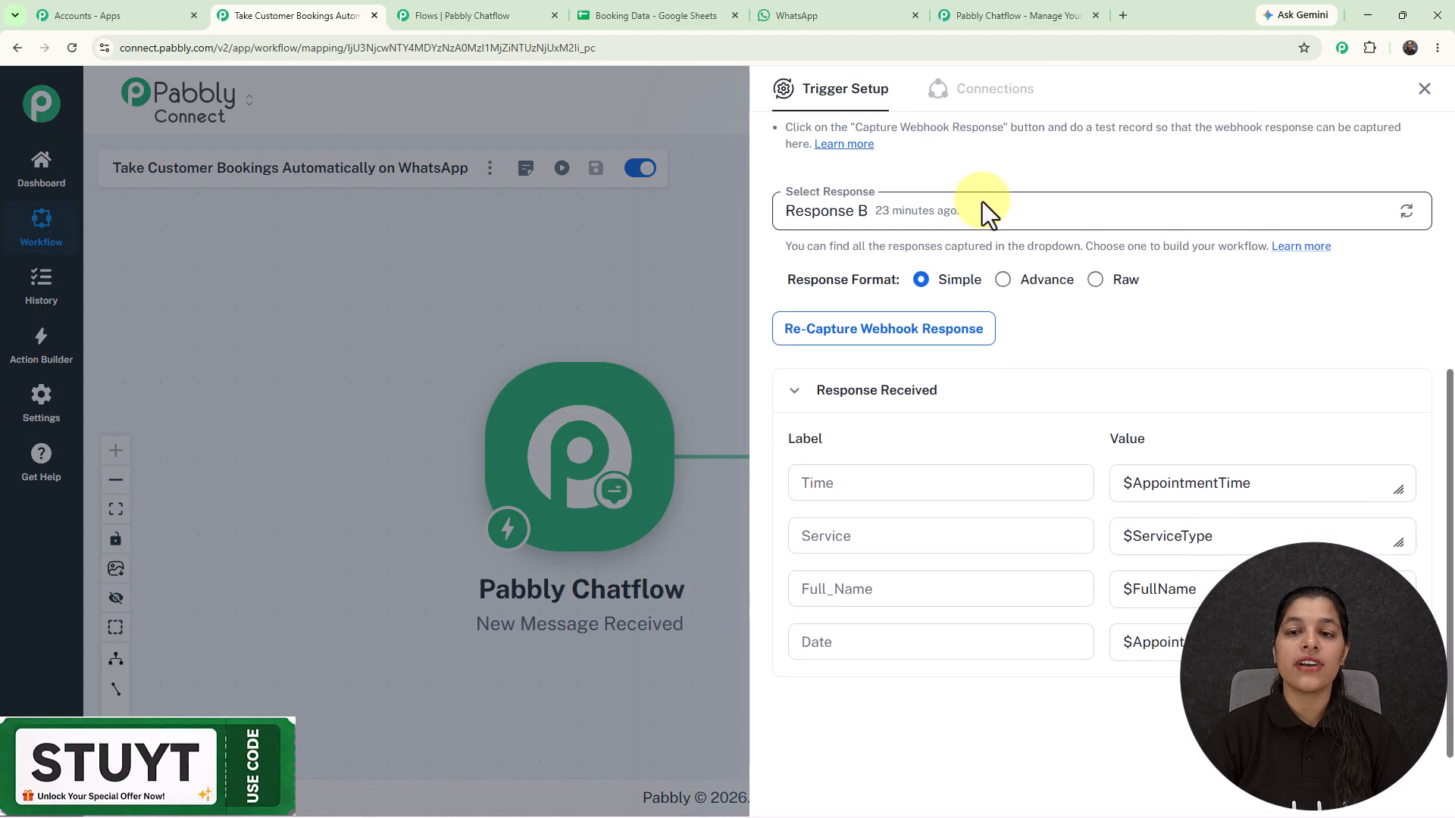
{"action": "scroll", "coordinate": [876, 134], "scroll_direction": "up", "scroll_amount": 4}
Step: Check the API Request's POST method and compare its request URL with the webhook URL in the Pabbly Connect trigger
{"action": "left_click", "coordinate": [493, 15]}
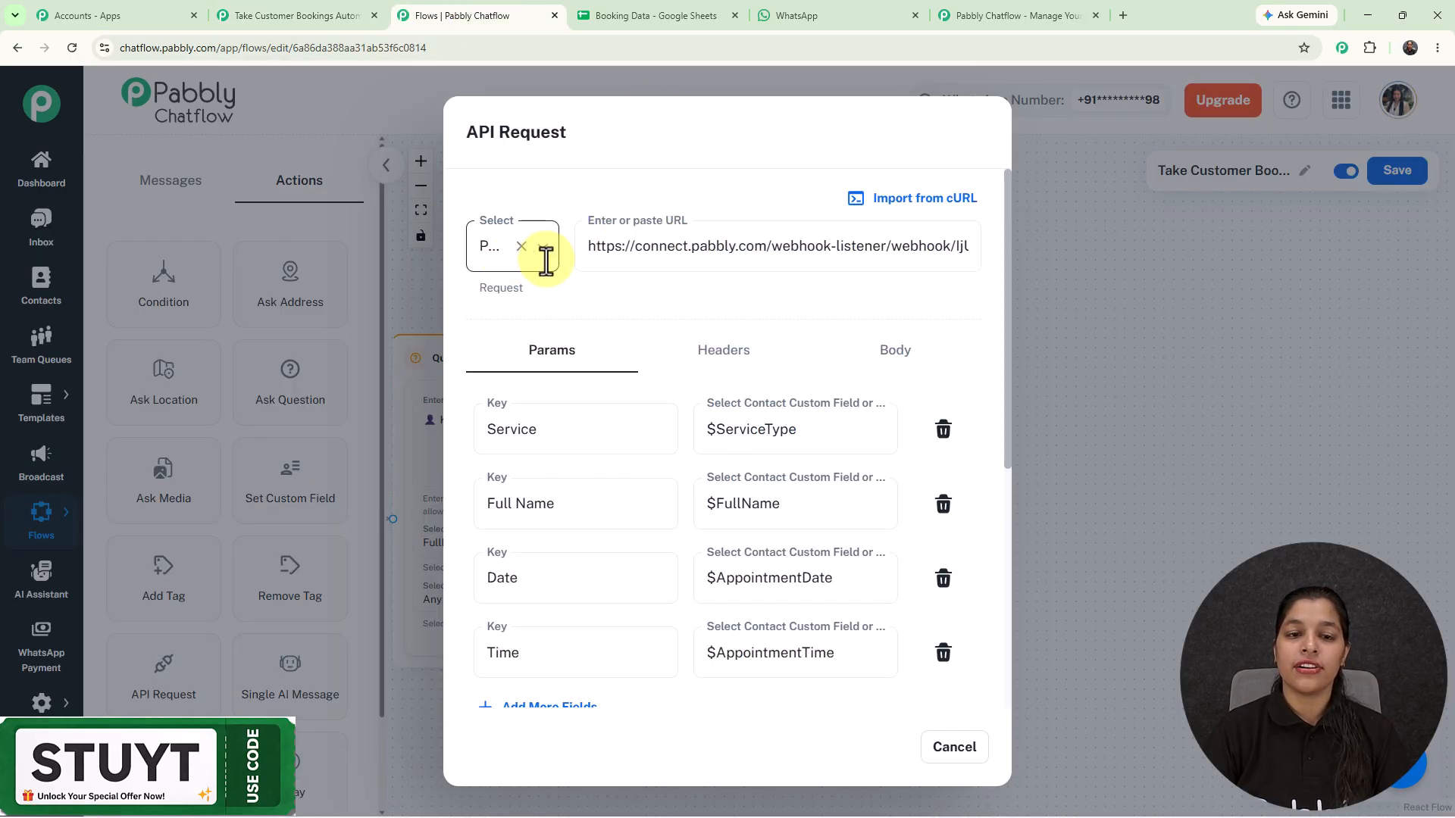
{"action": "left_click", "coordinate": [493, 252]}
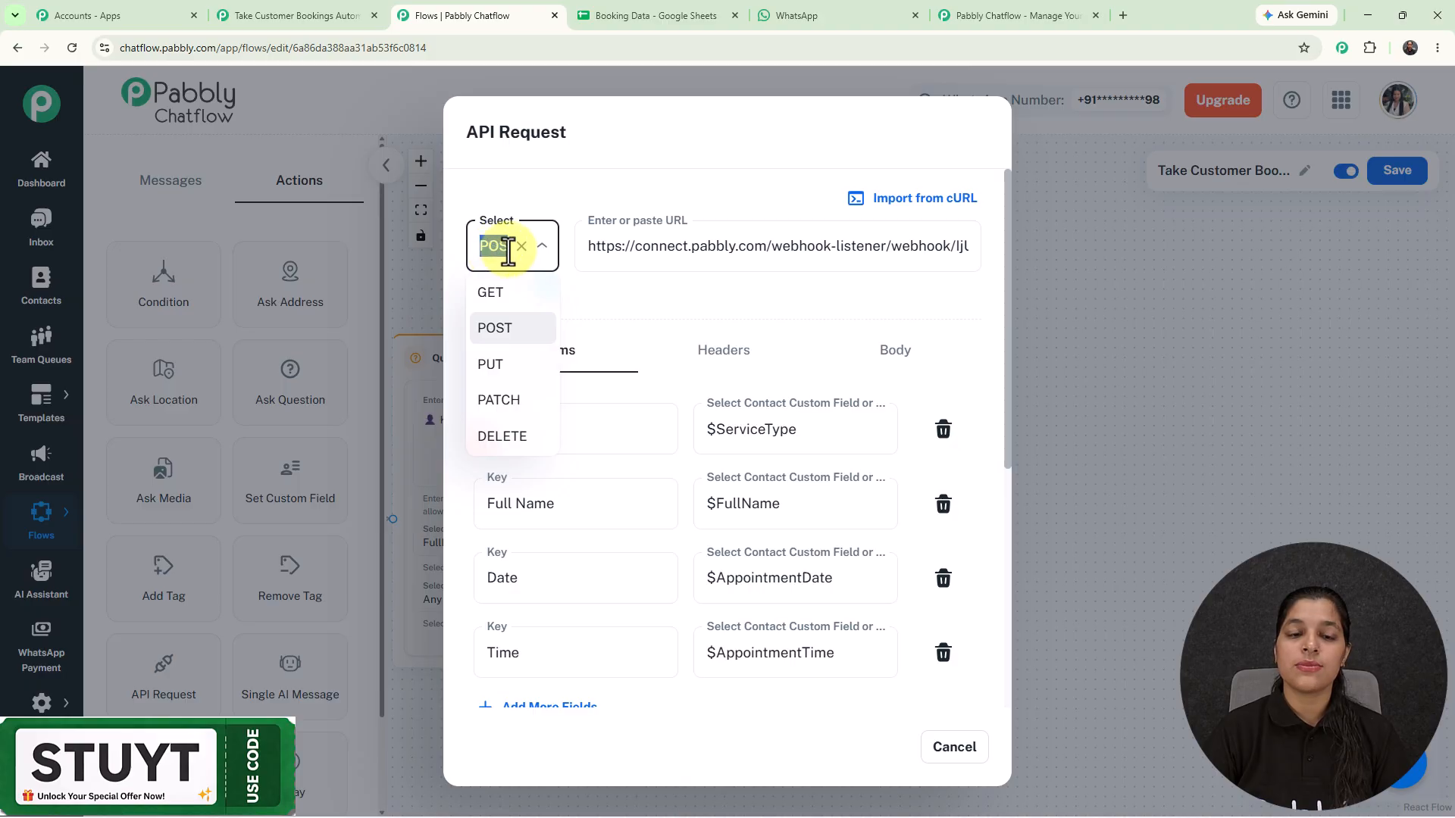
{"action": "left_click", "coordinate": [607, 171]}
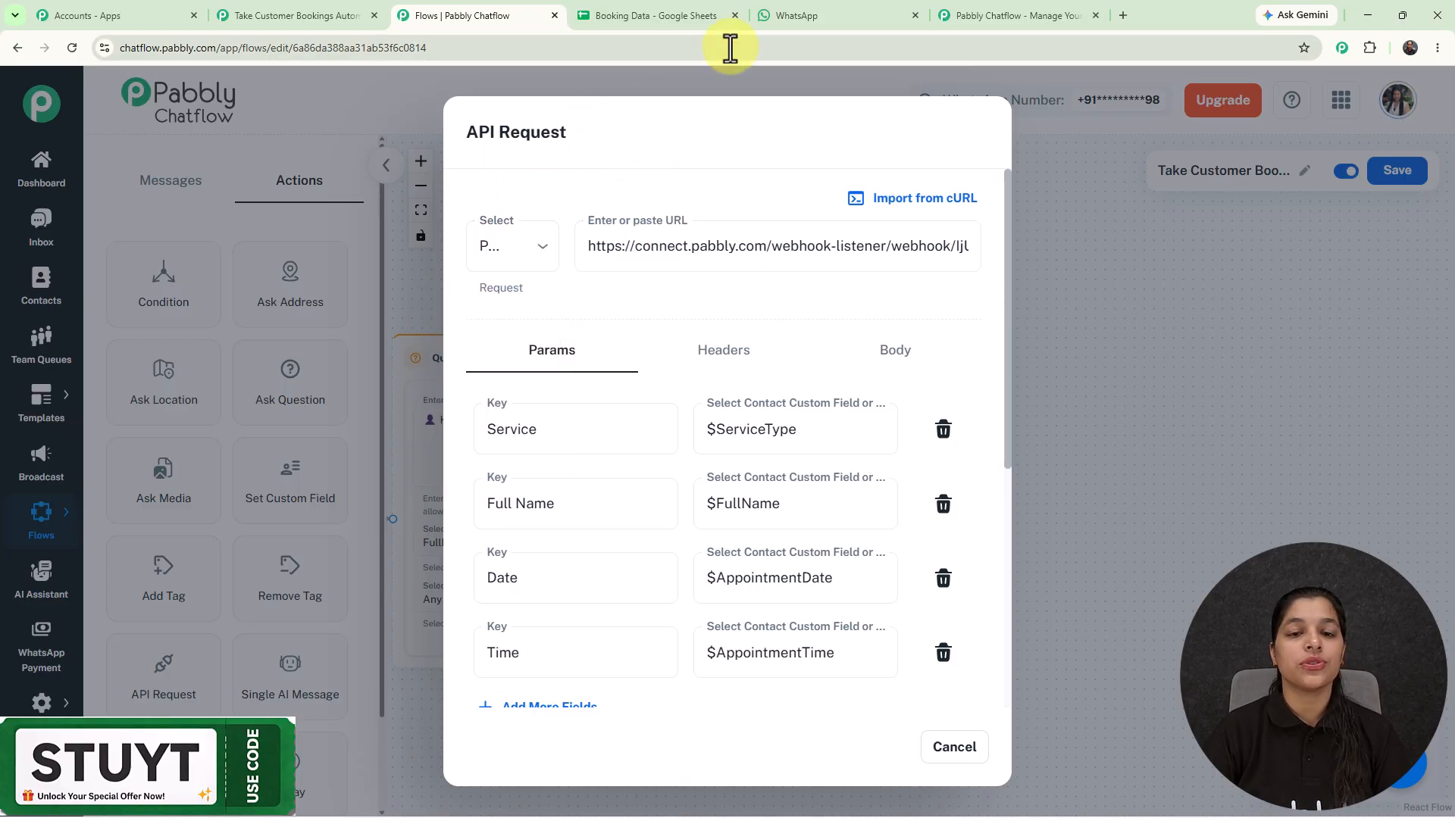
{"action": "left_click", "coordinate": [348, 16]}
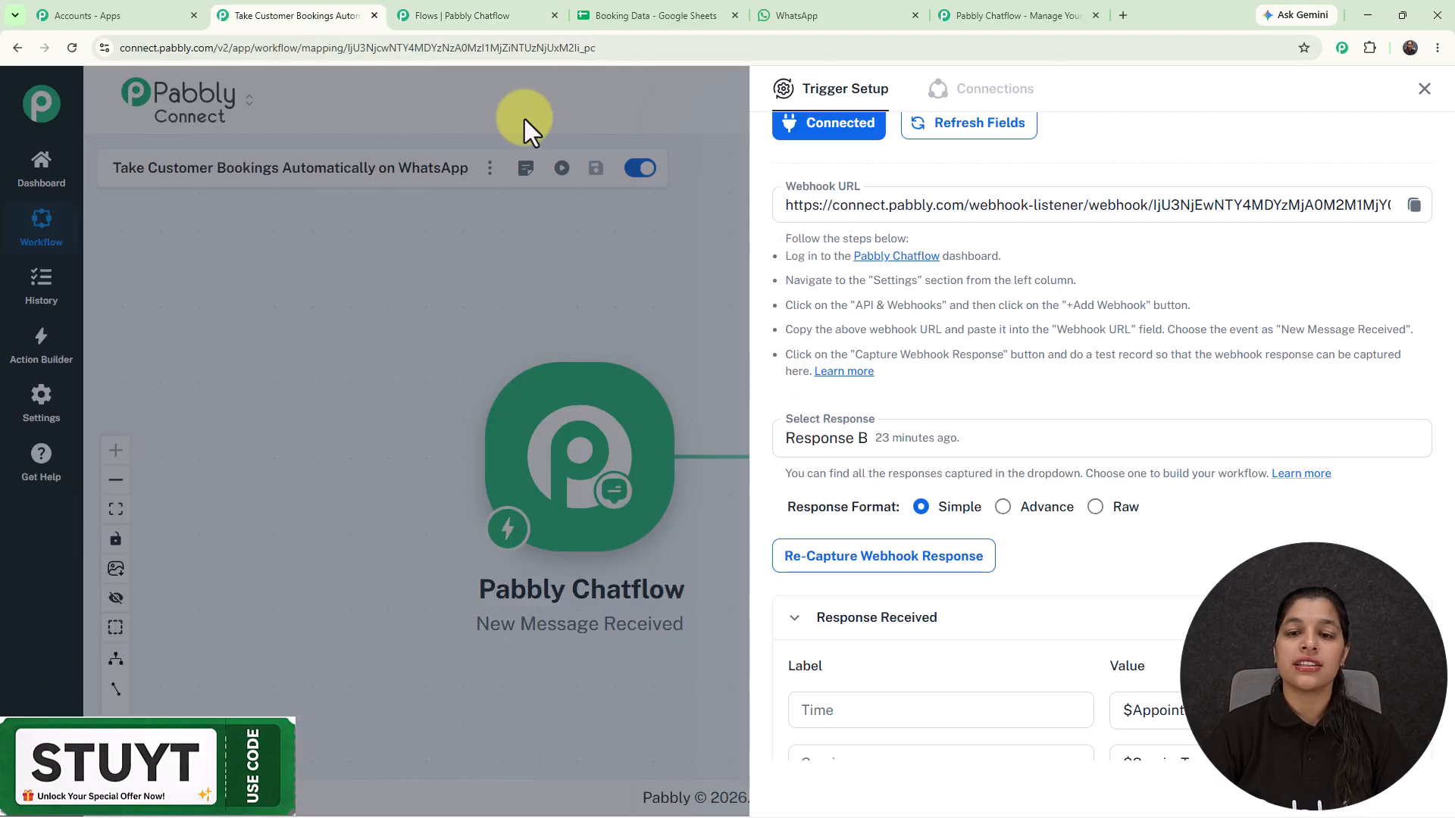
{"action": "left_click", "coordinate": [469, 15]}
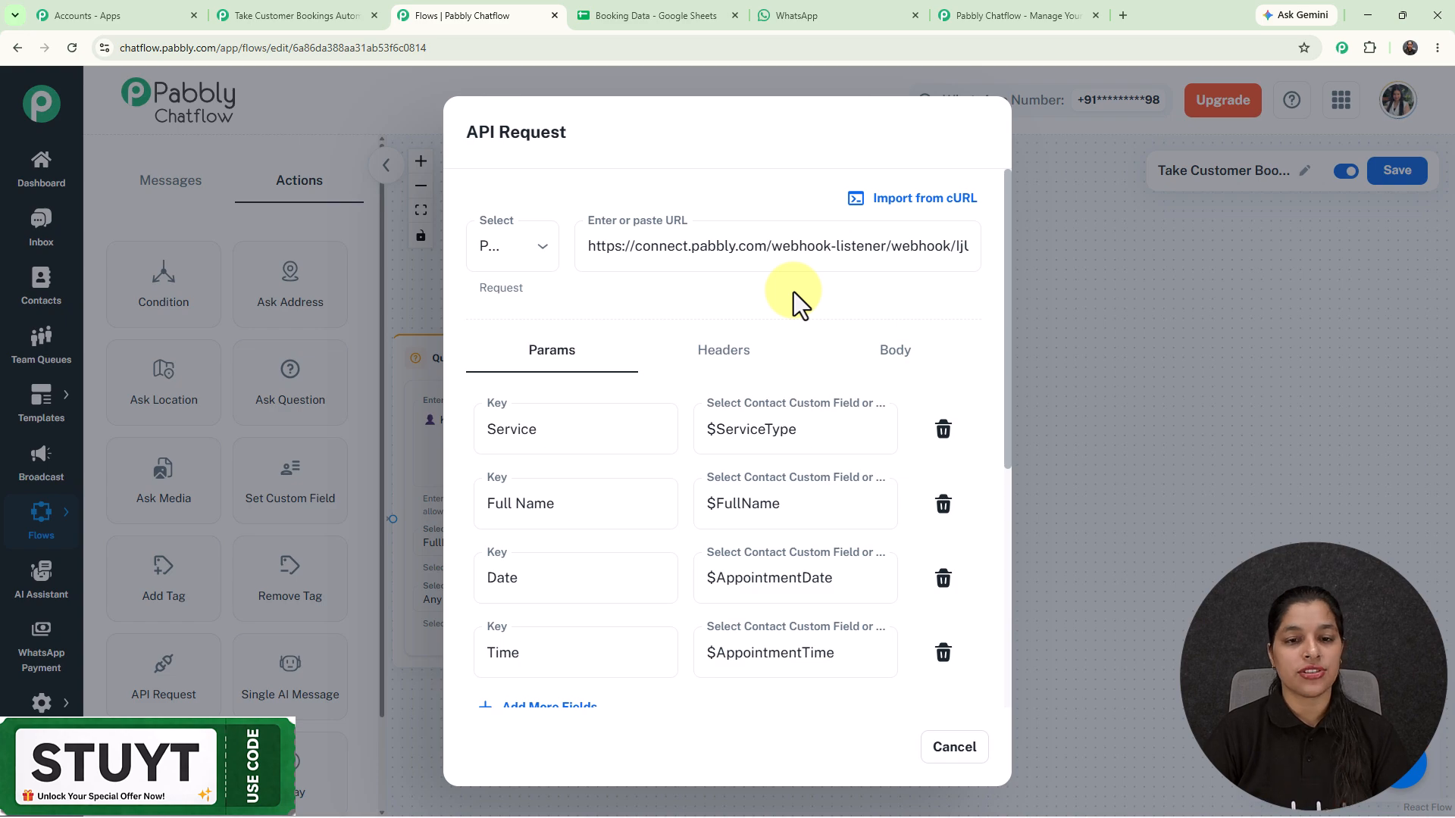
Step: Compare the API Request's Service, Full Name, Date and Time parameters with the columns of the Booking Data sheet
{"action": "scroll", "coordinate": [634, 341], "scroll_direction": "down", "scroll_amount": 1}
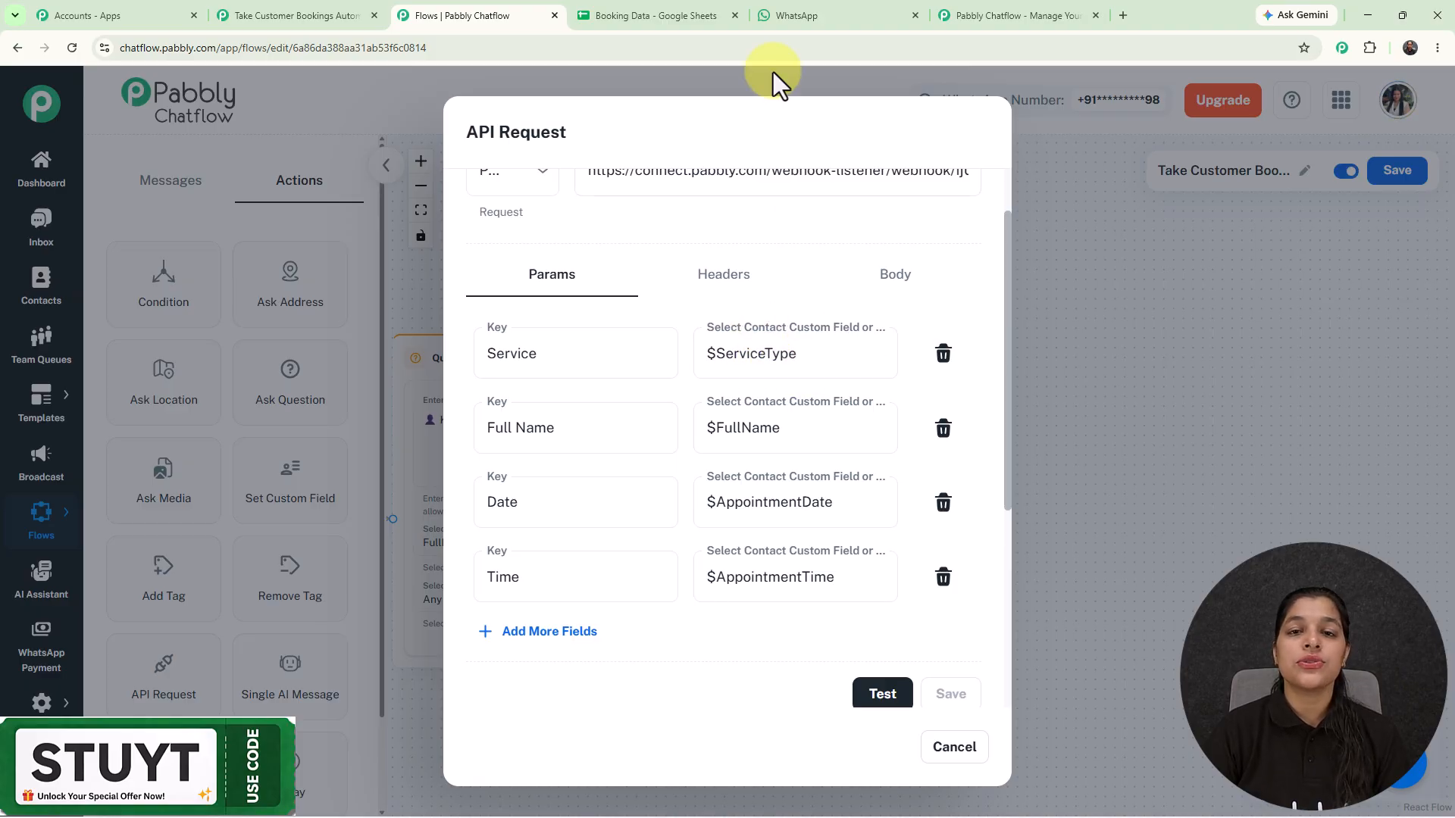
{"action": "left_click", "coordinate": [607, 21]}
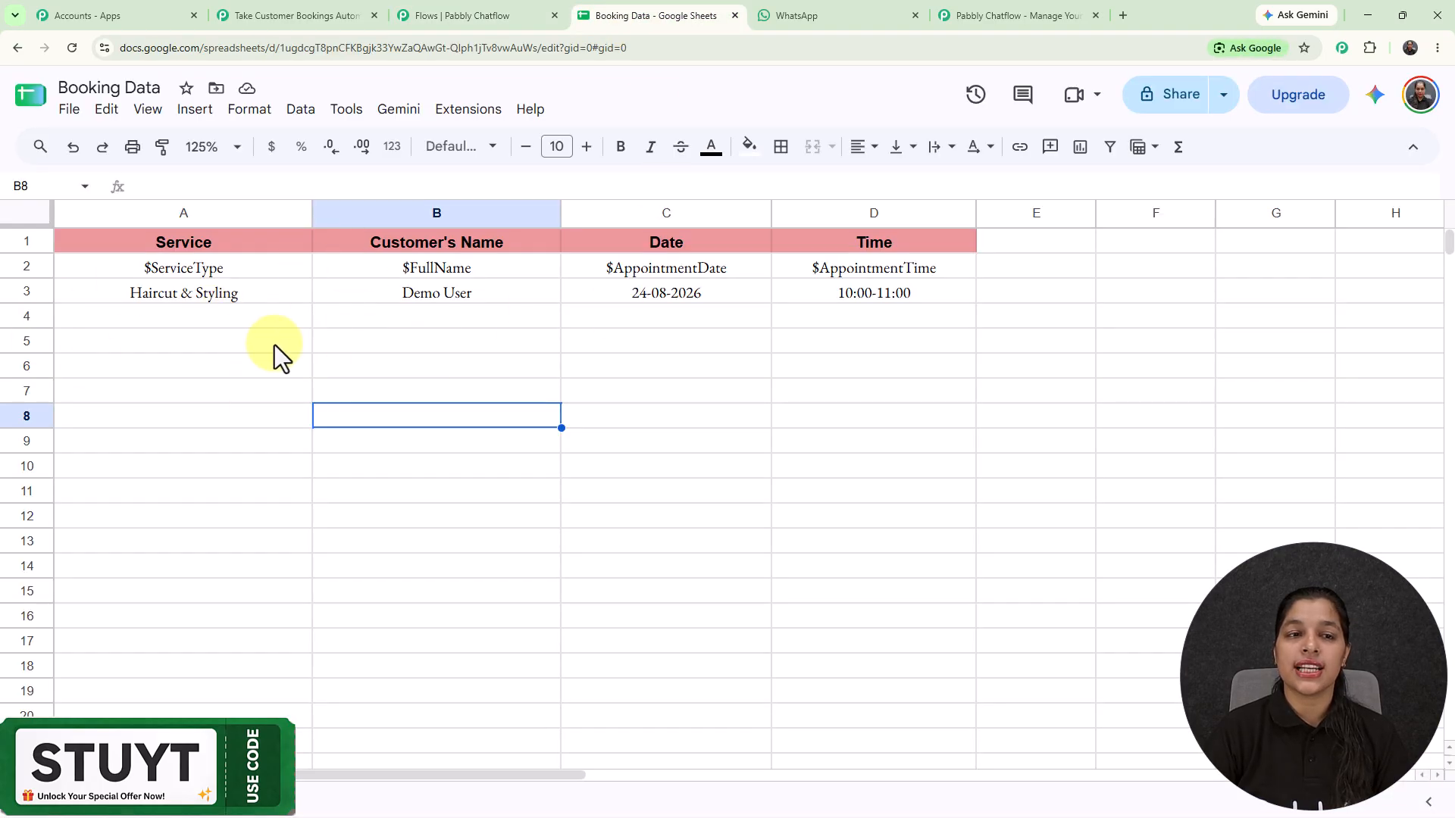
{"action": "left_click", "coordinate": [447, 15]}
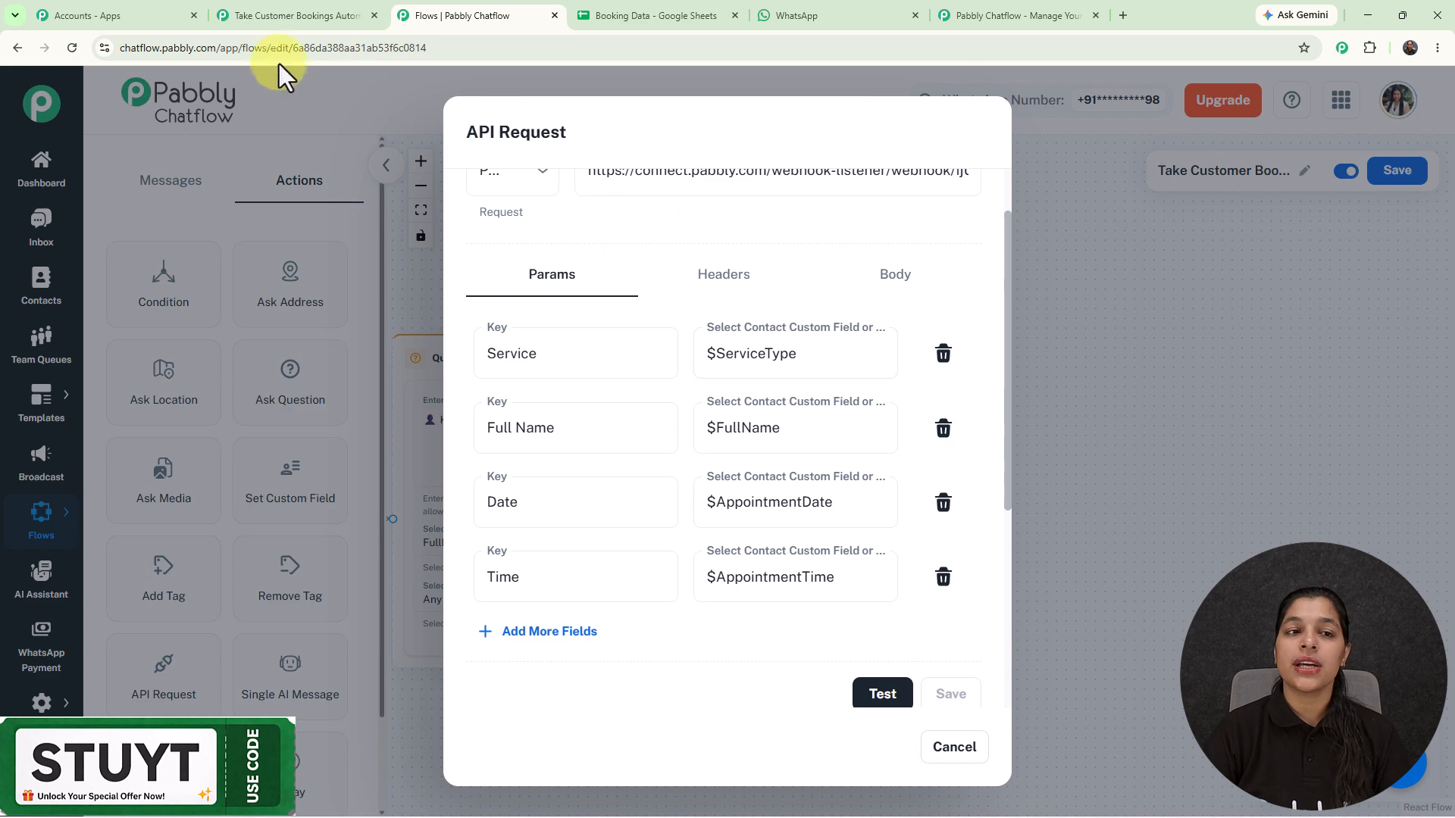
Step: Review the Time, Service, Full_Name and Date fields in the Pabbly Connect trigger's received response
{"action": "left_click", "coordinate": [259, 11]}
{"action": "scroll", "coordinate": [1001, 493], "scroll_direction": "down", "scroll_amount": 3}
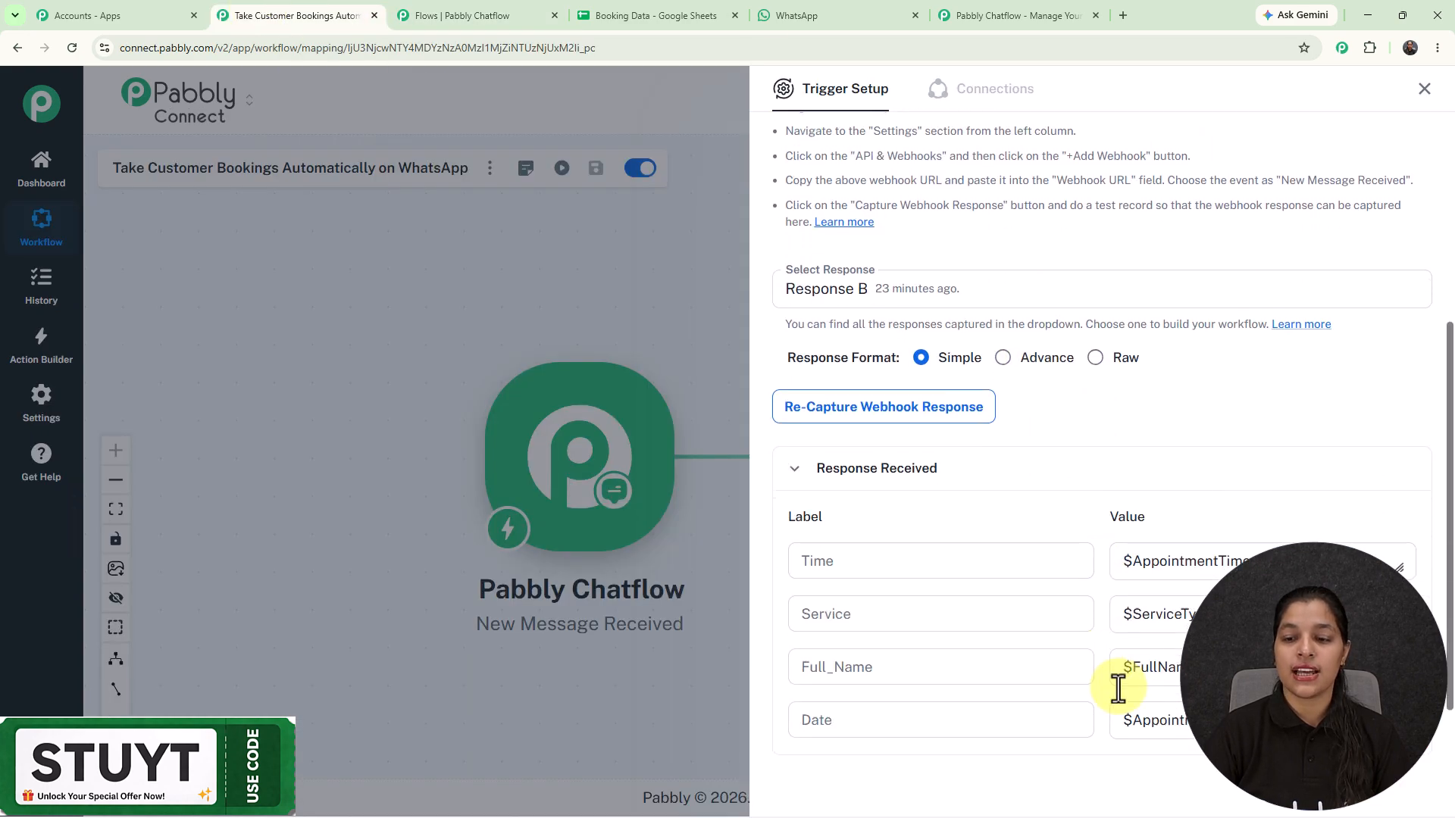
{"action": "scroll", "coordinate": [1057, 633], "scroll_direction": "down", "scroll_amount": 1}
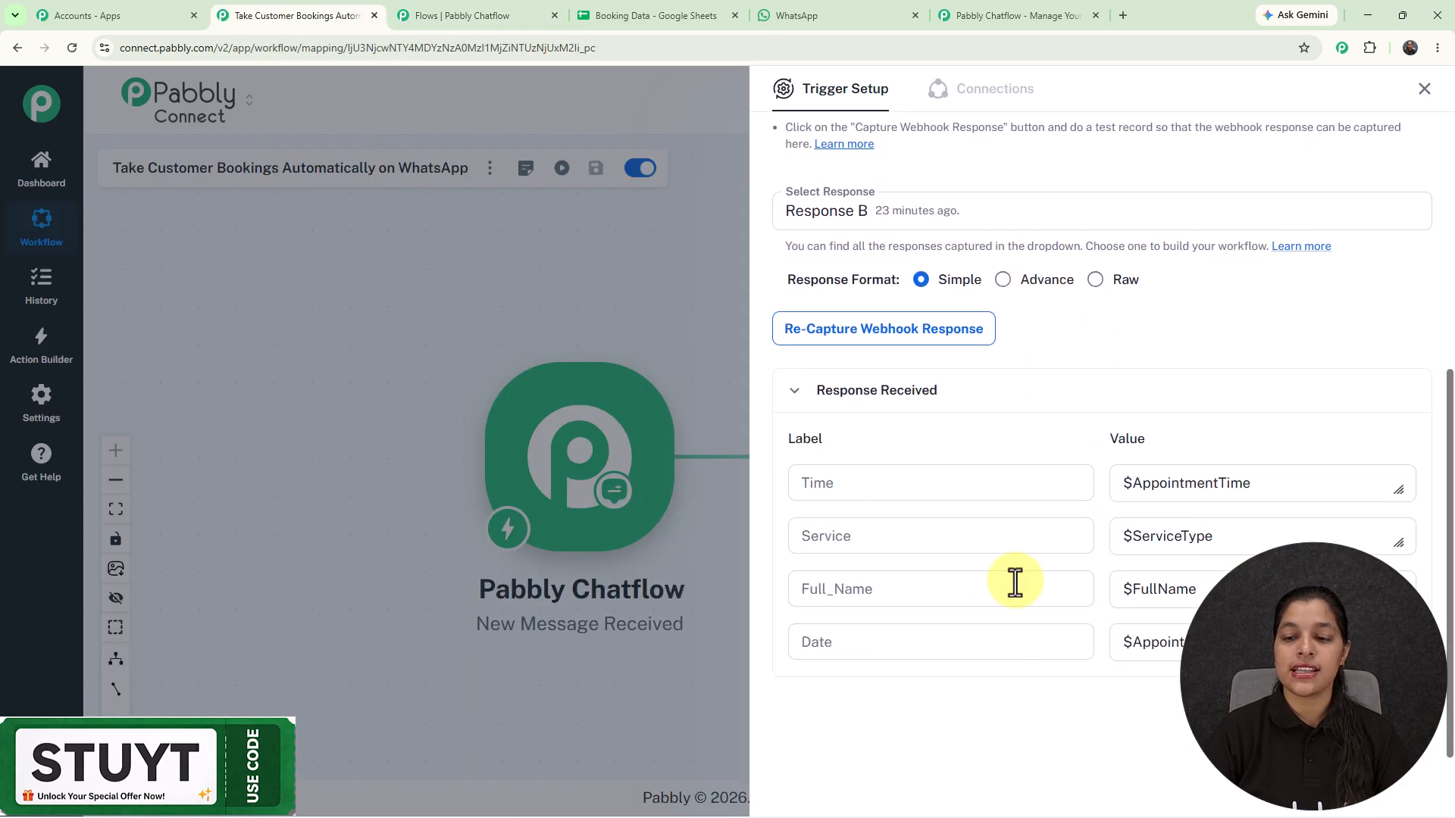
{"action": "left_click", "coordinate": [1425, 89]}
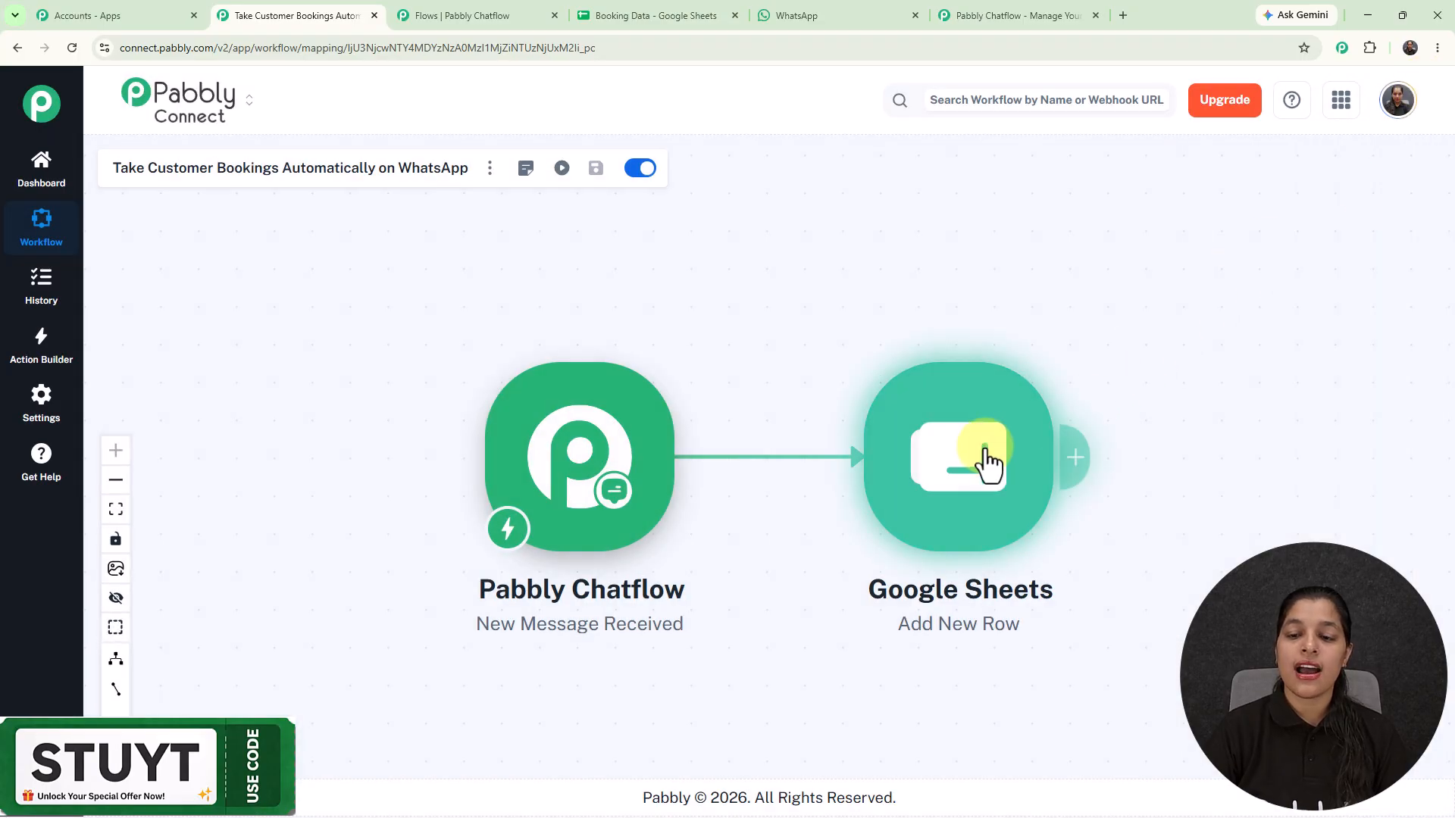
Step: Review the spreadsheet, sheet and column mappings of the Google Sheets Add New Row action
{"action": "left_click", "coordinate": [981, 465]}
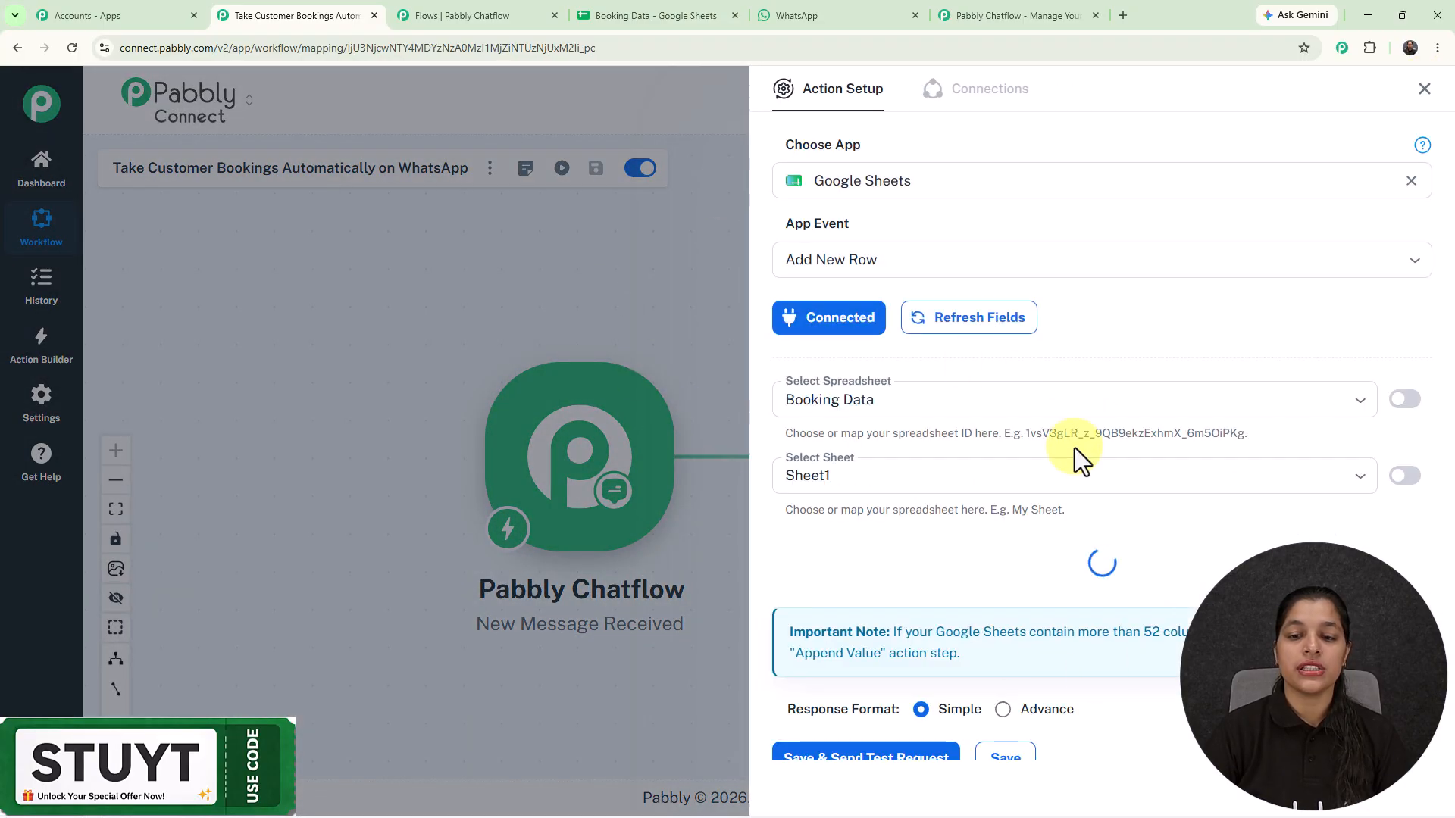
{"action": "scroll", "coordinate": [1075, 447], "scroll_direction": "down", "scroll_amount": 5}
{"action": "scroll", "coordinate": [1074, 448], "scroll_direction": "up", "scroll_amount": 4}
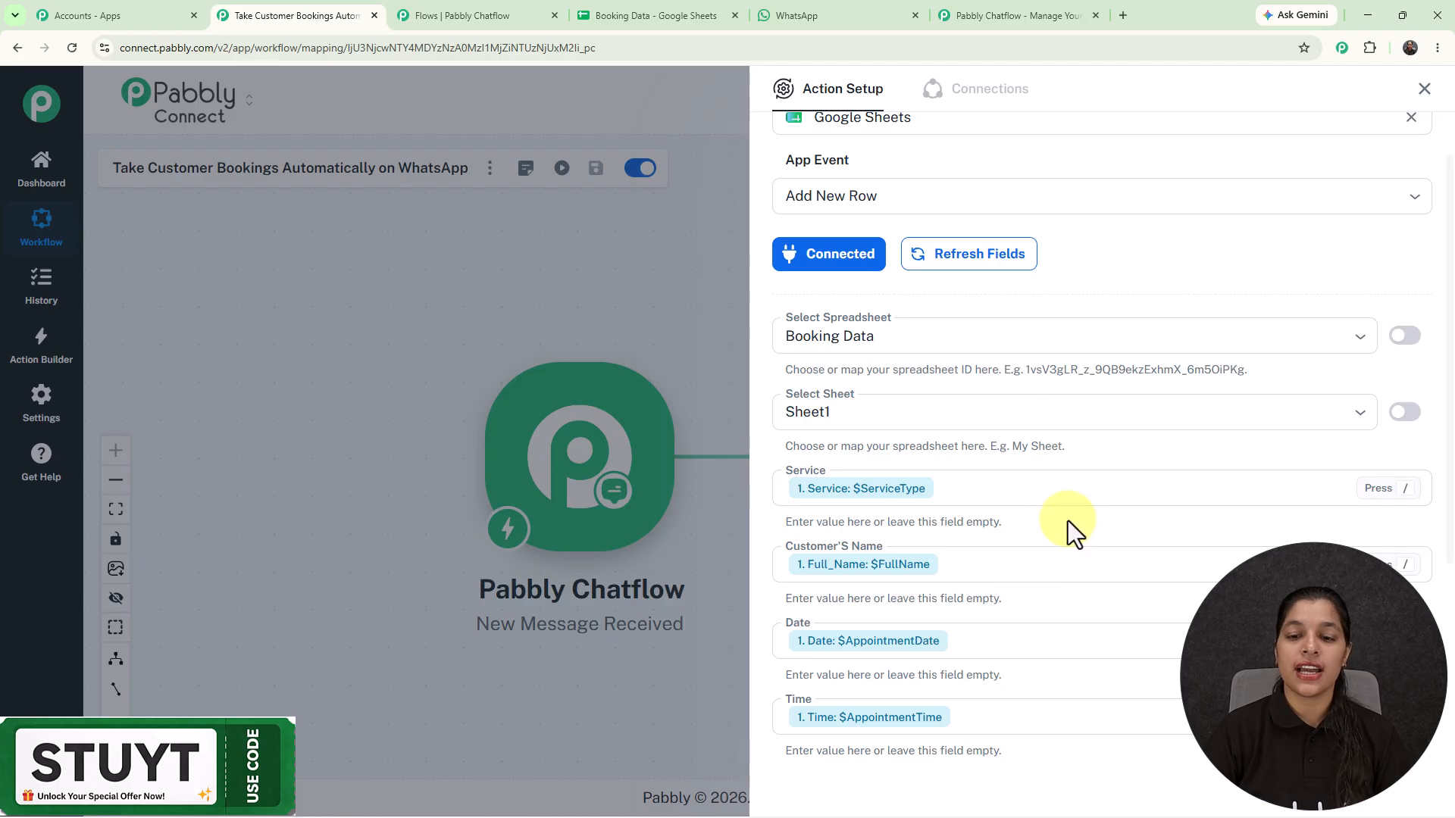
{"action": "left_click", "coordinate": [1424, 89]}
Step: Close the request settings and connect a Text Button message to Status Fallback, reading "✅ *Thank you $FullName!* _Your appointment request has been received._"
{"action": "left_click", "coordinate": [427, 22]}
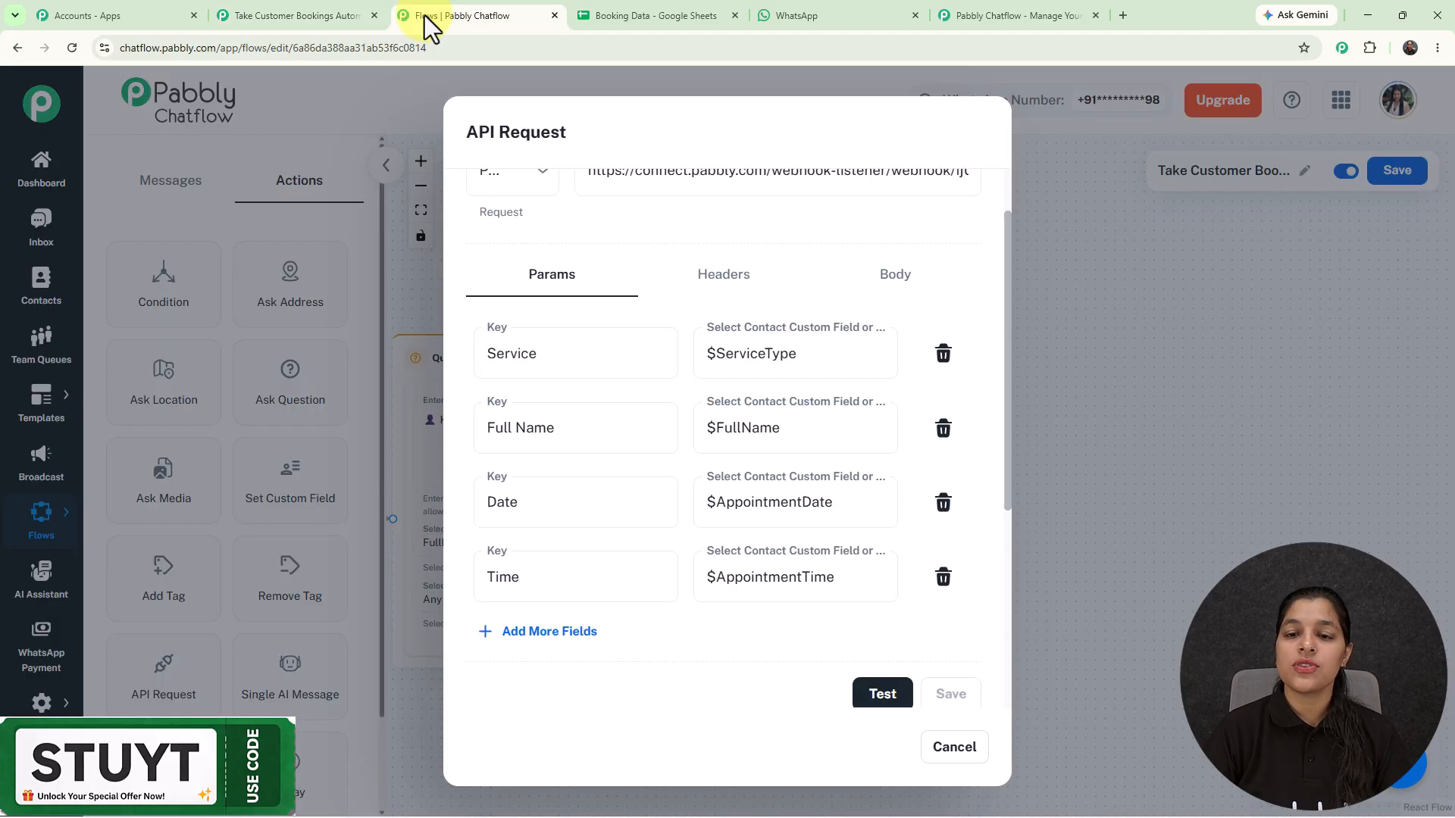
{"action": "left_click", "coordinate": [1067, 444]}
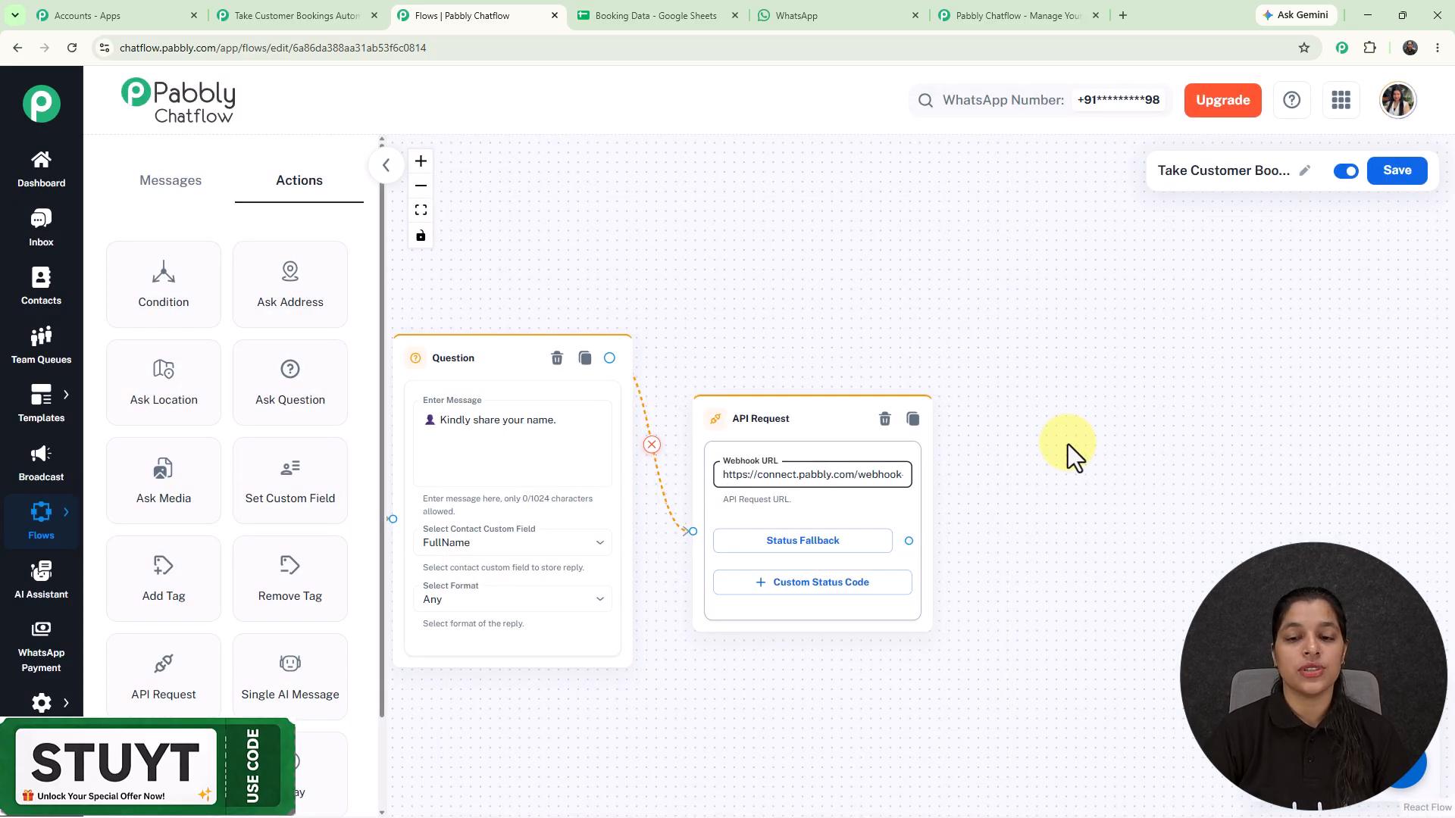
{"action": "mouse_move", "coordinate": [908, 540]}
{"action": "left_mouse_down"}
{"action": "mouse_move", "coordinate": [994, 541]}
{"action": "mouse_move", "coordinate": [1047, 393]}
{"action": "left_mouse_up"}
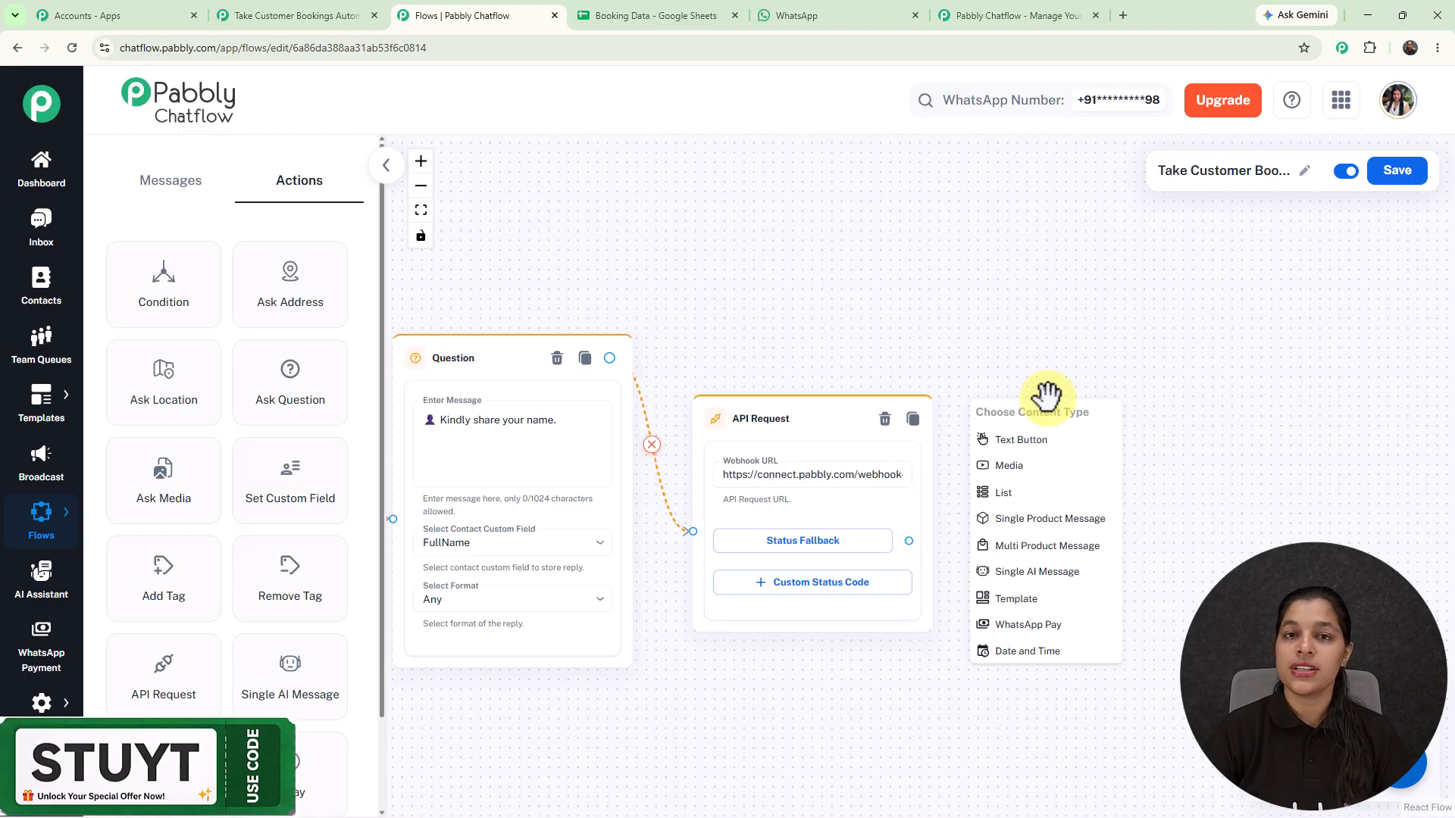
{"action": "left_click", "coordinate": [1021, 440]}
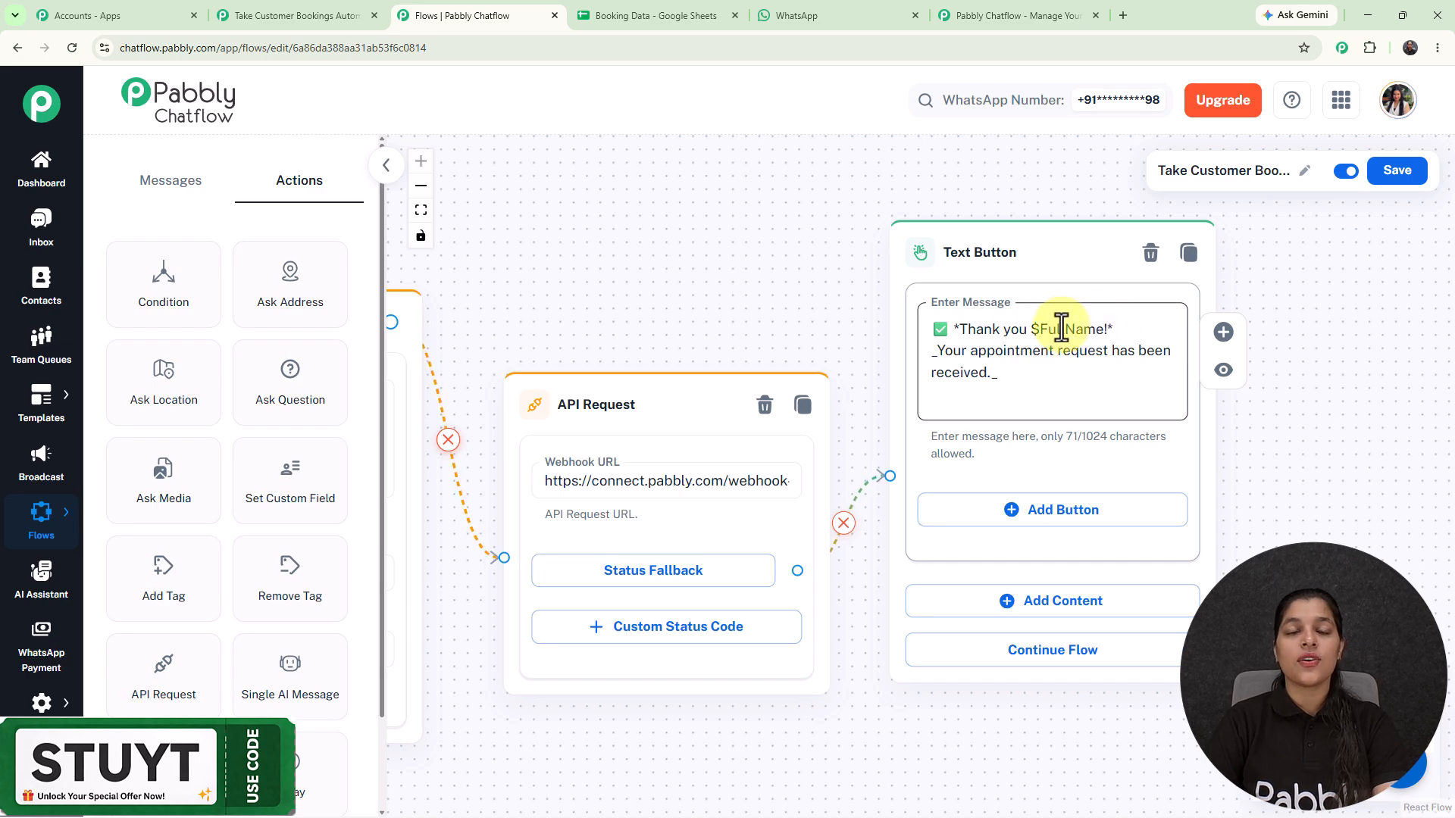
Step: Review the name question's FullName custom field and check the thank-you confirmation in the WhatsApp test chat
{"action": "scroll", "coordinate": [820, 302], "scroll_direction": "down", "scroll_amount": 3}
{"action": "left_click_drag", "start_coordinate": [641, 280], "coordinate": [856, 280]}
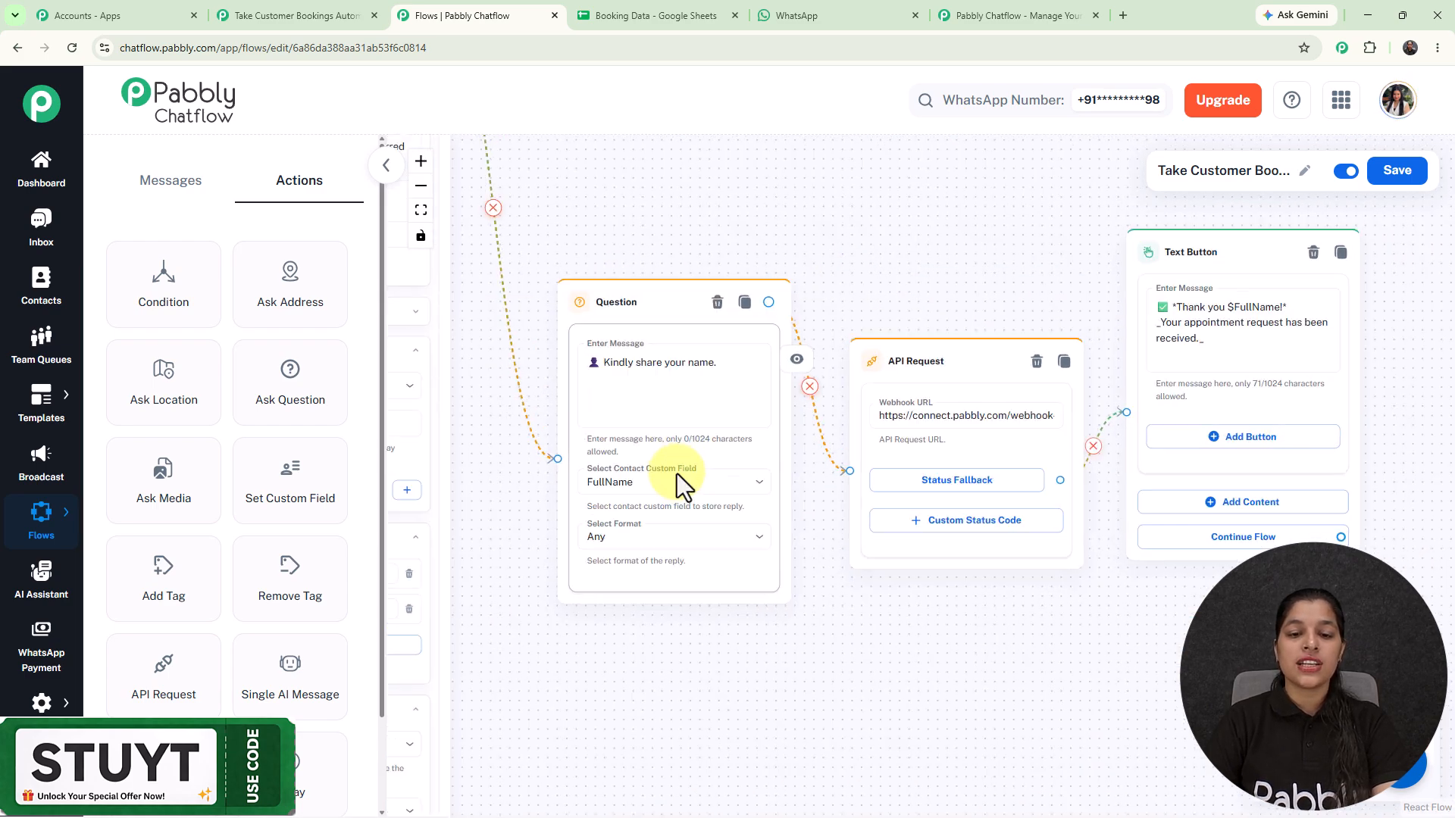
{"action": "scroll", "coordinate": [678, 451], "scroll_direction": "up", "scroll_amount": 3}
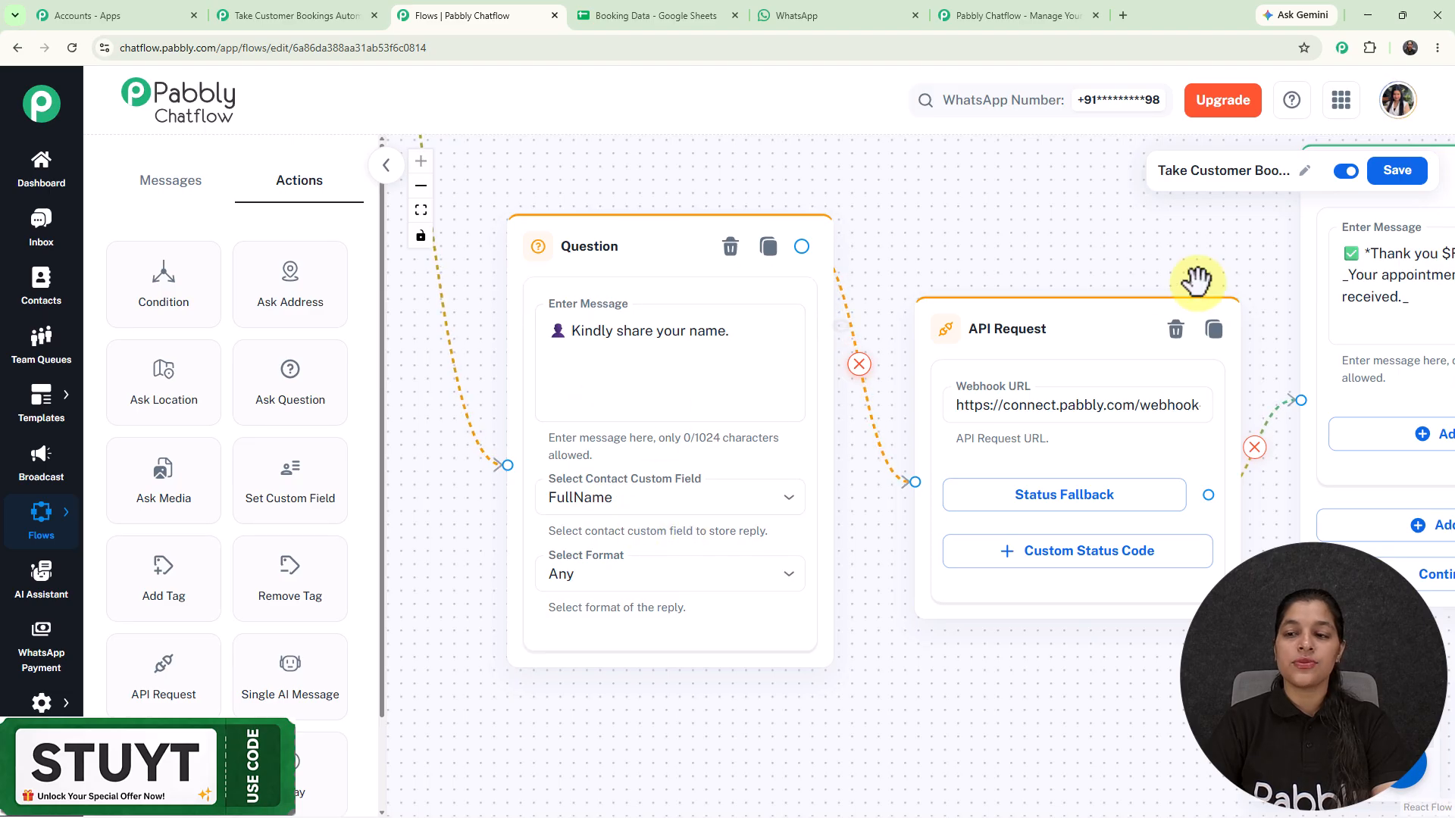
{"action": "left_click_drag", "start_coordinate": [1231, 257], "coordinate": [1170, 255]}
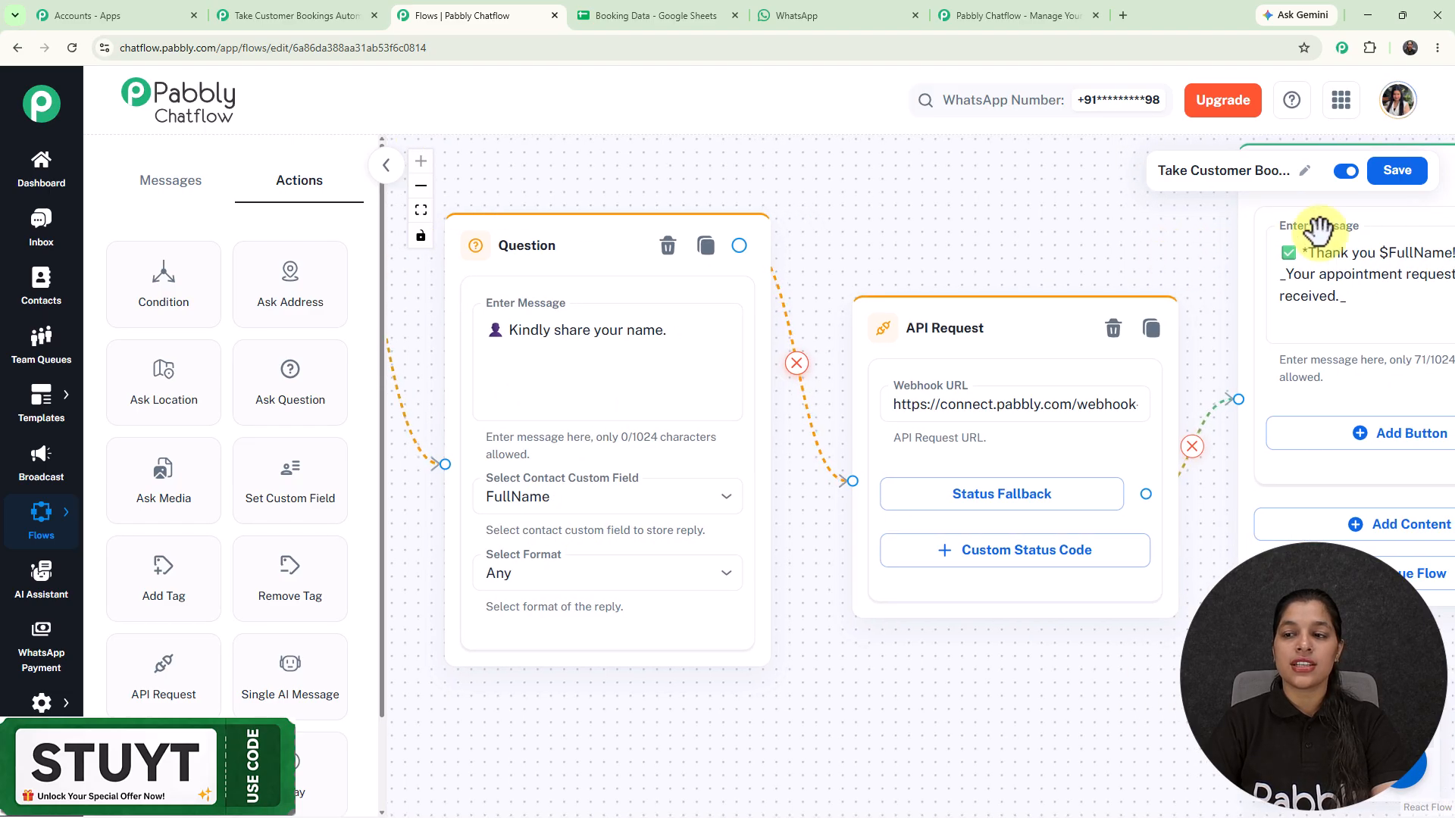
{"action": "left_click", "coordinate": [773, 15]}
{"action": "left_click", "coordinate": [864, 371]}
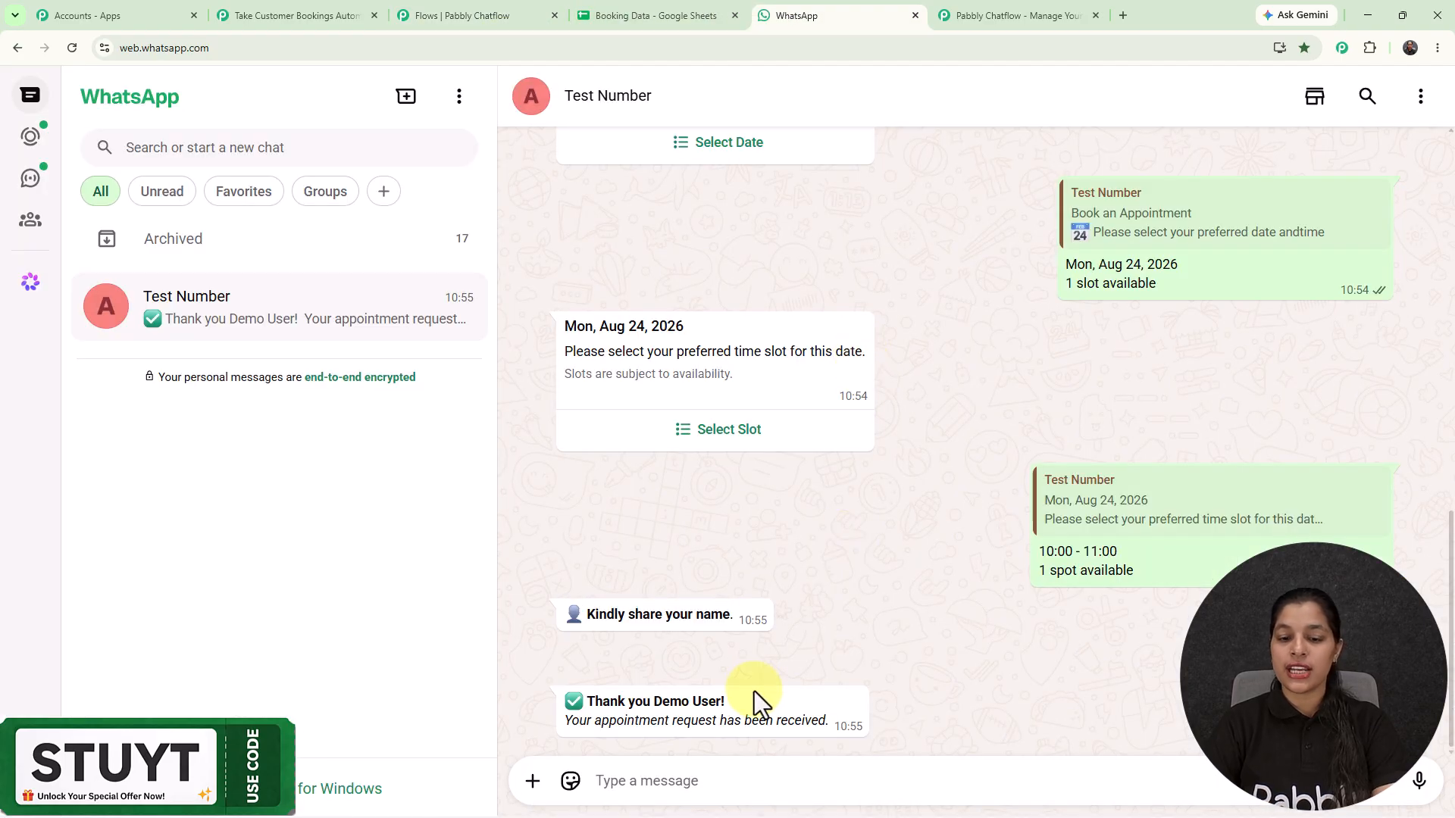
{"action": "left_click_drag", "start_coordinate": [655, 704], "coordinate": [789, 705]}
{"action": "left_click", "coordinate": [992, 586]}
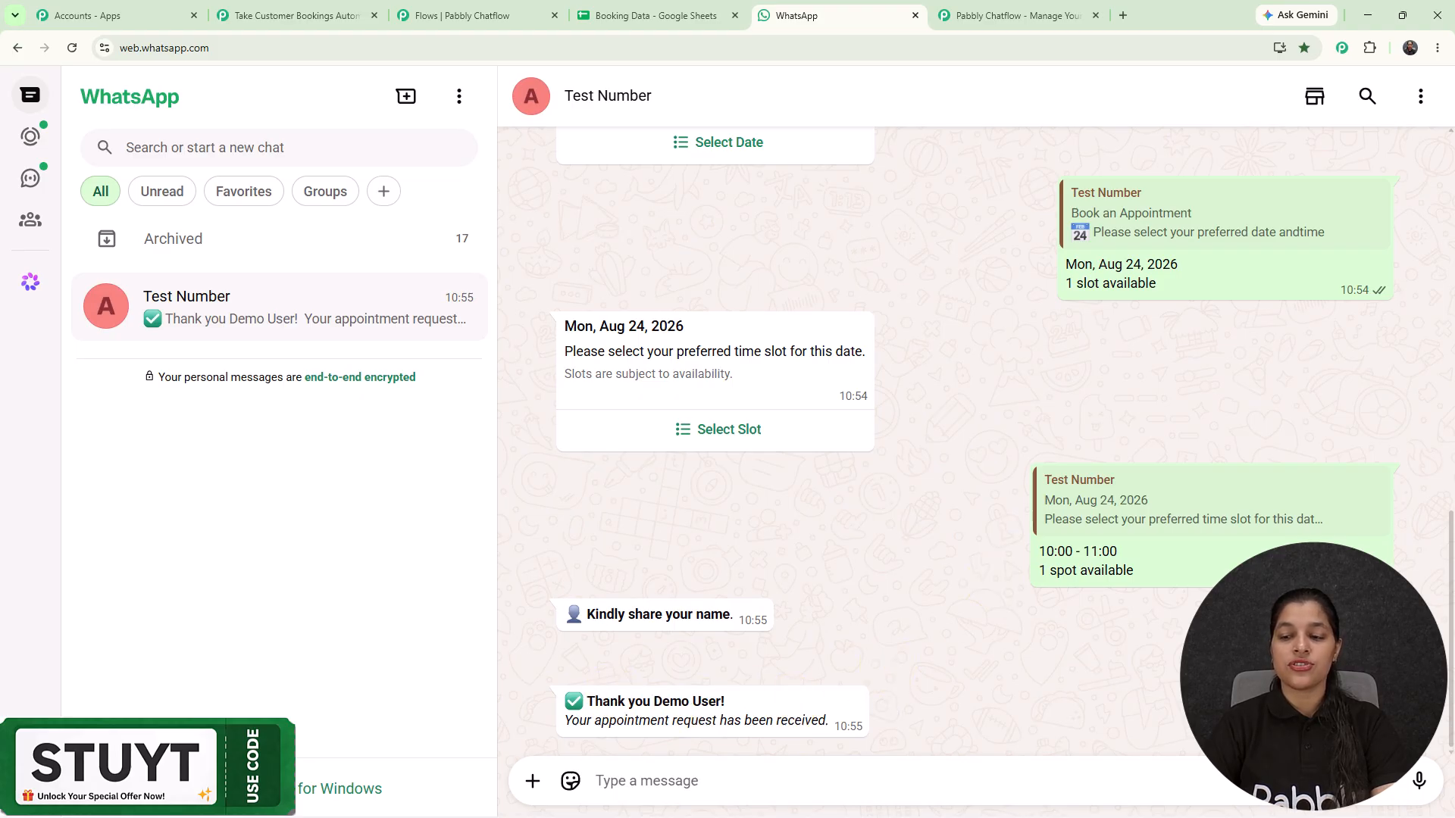
Step: Return to the Pabbly Chatflow flow and save the completed booking flow
{"action": "left_click", "coordinate": [478, 12]}
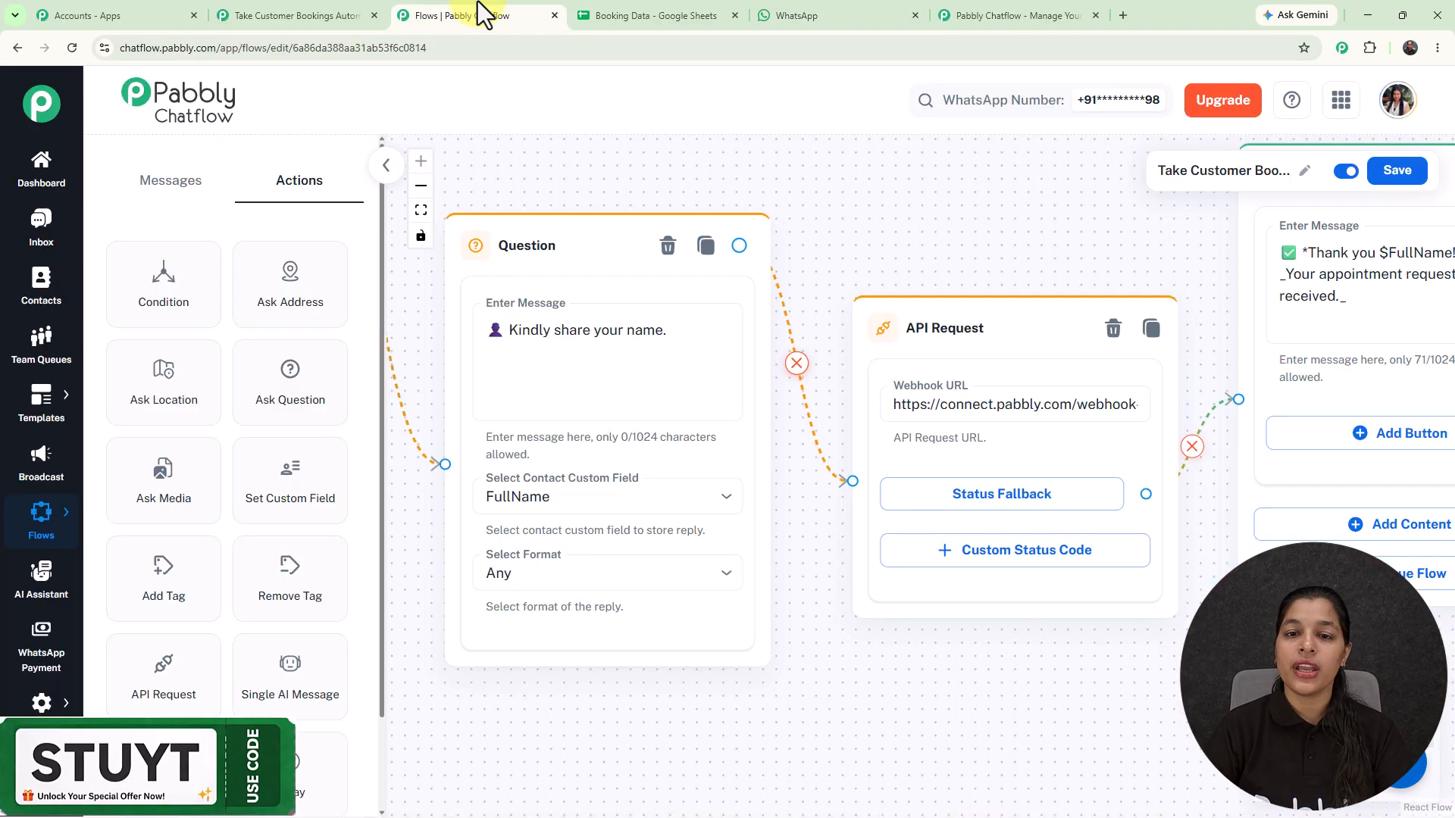
{"action": "scroll", "coordinate": [915, 257], "scroll_direction": "down", "scroll_amount": 5}
{"action": "scroll", "coordinate": [914, 260], "scroll_direction": "down", "scroll_amount": 1}
{"action": "left_click_drag", "start_coordinate": [903, 218], "coordinate": [1114, 358]}
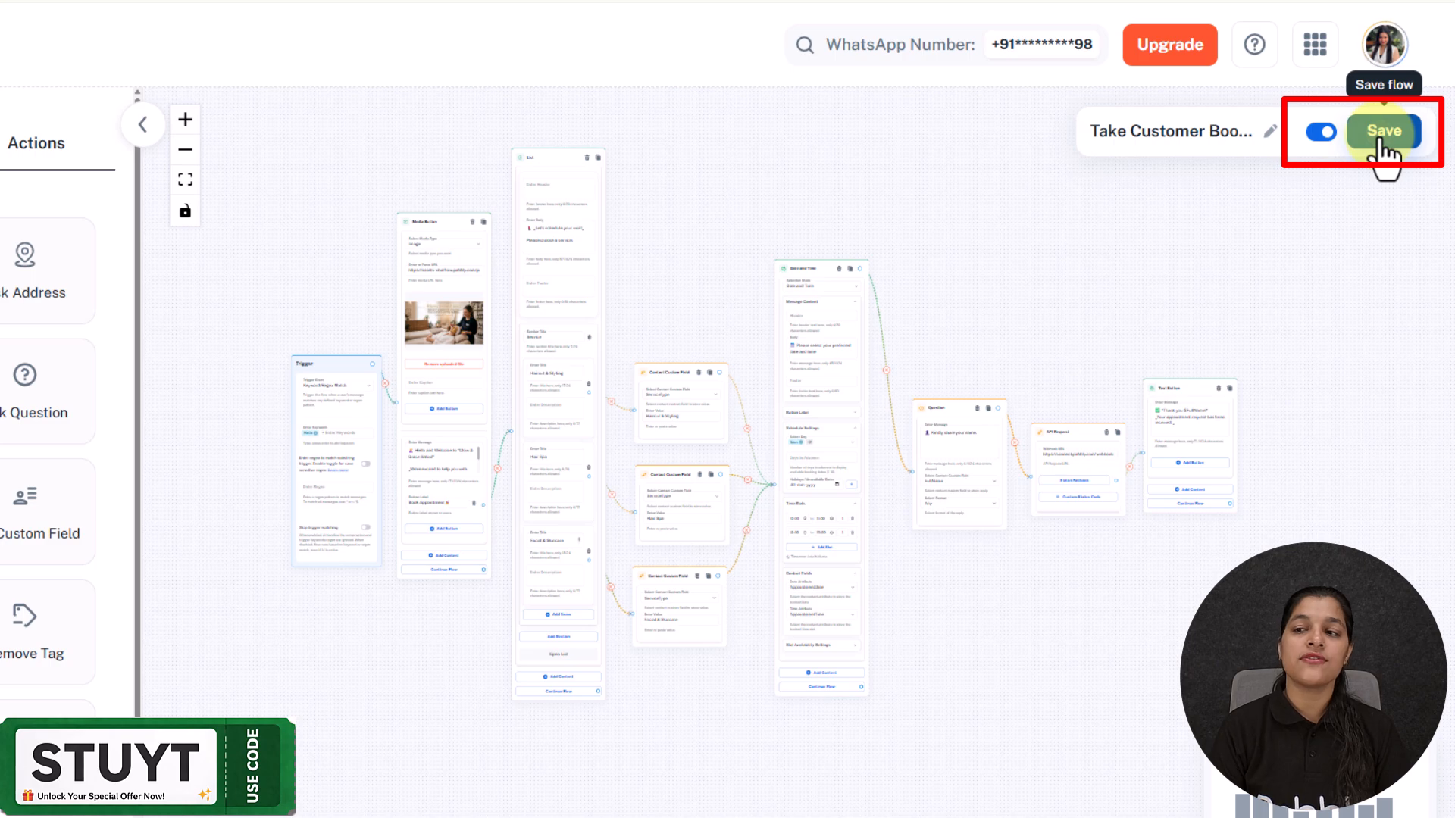
{"action": "left_click", "coordinate": [1379, 144]}
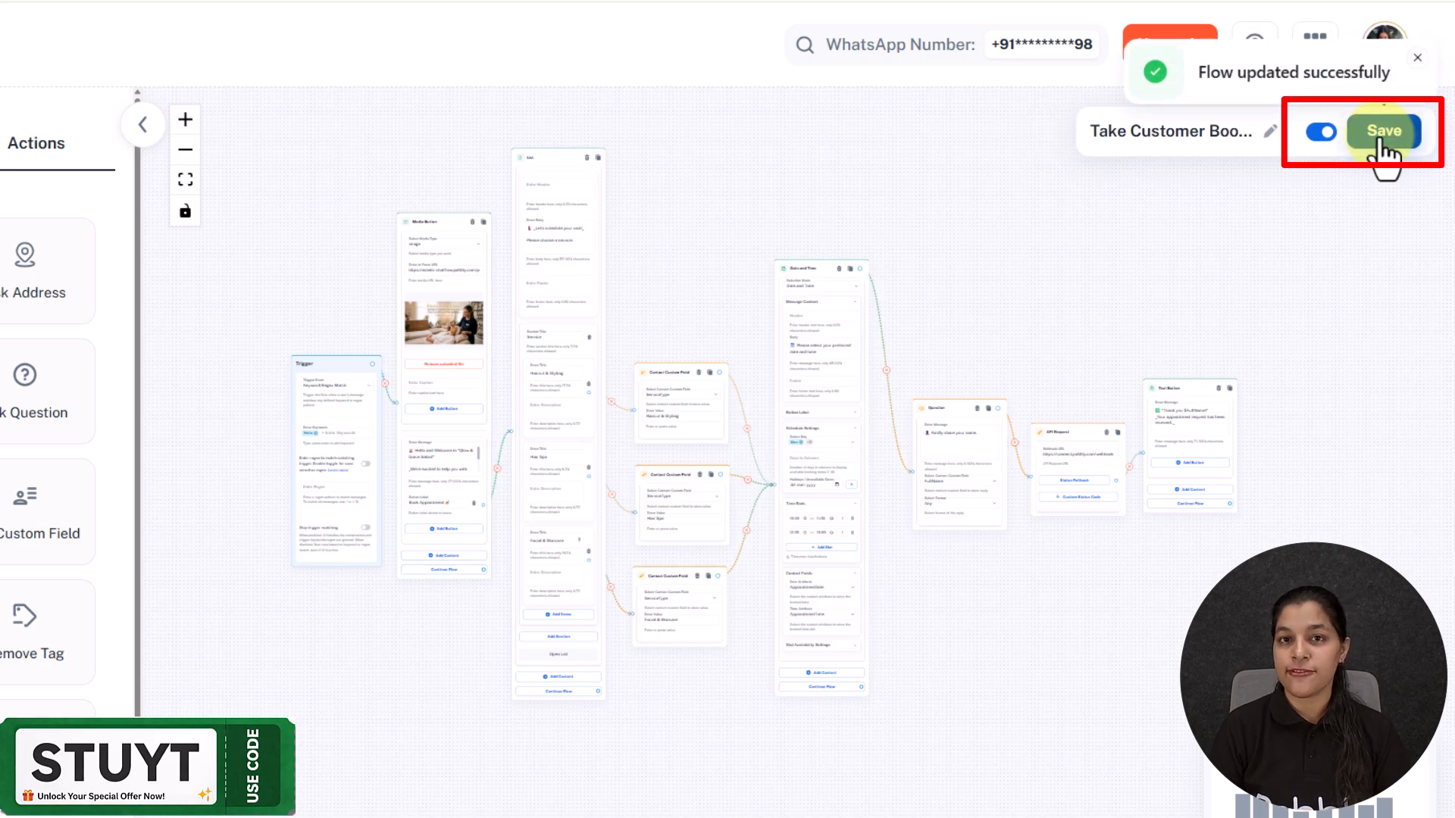